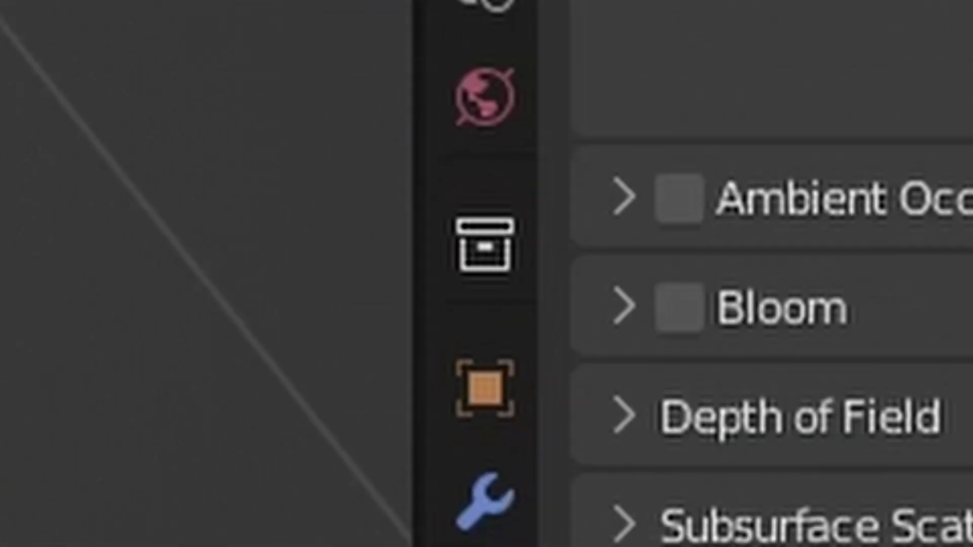
Add a particle system to the icosphere and set its type to Hair
click(521, 541)
click(964, 221)
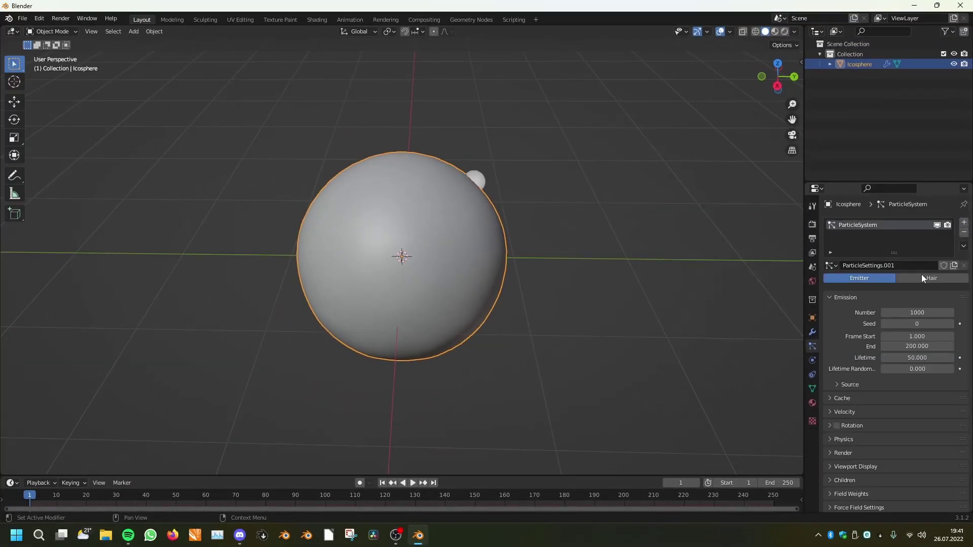
click(921, 278)
scroll(538, 255, down, 3)
middle_drag(538, 256, 516, 249)
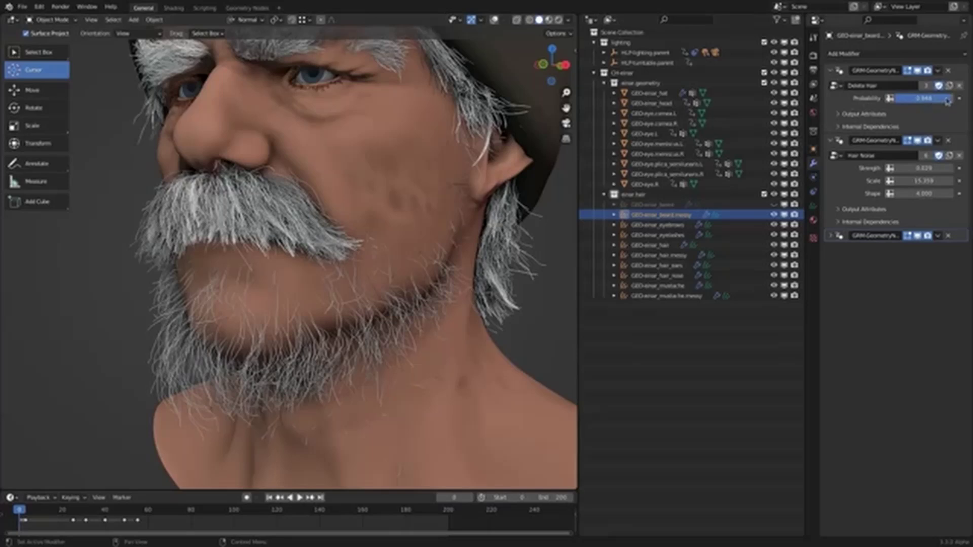
Adjust the Delete Hair probability on the messy beard hair object
mouse_move(947, 100)
mouse_down()
mouse_move(929, 101)
mouse_move(948, 101)
mouse_up()
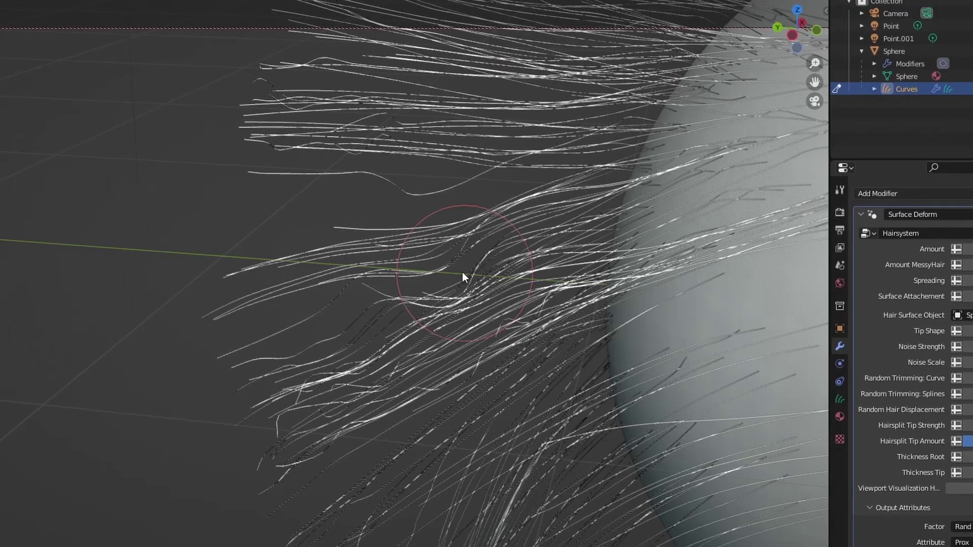
Comb the sphere's loose strands outward and set the hair system's Amount MessyHair to 0.1
mouse_move(462, 272)
mouse_down()
mouse_move(513, 238)
mouse_move(208, 202)
mouse_up()
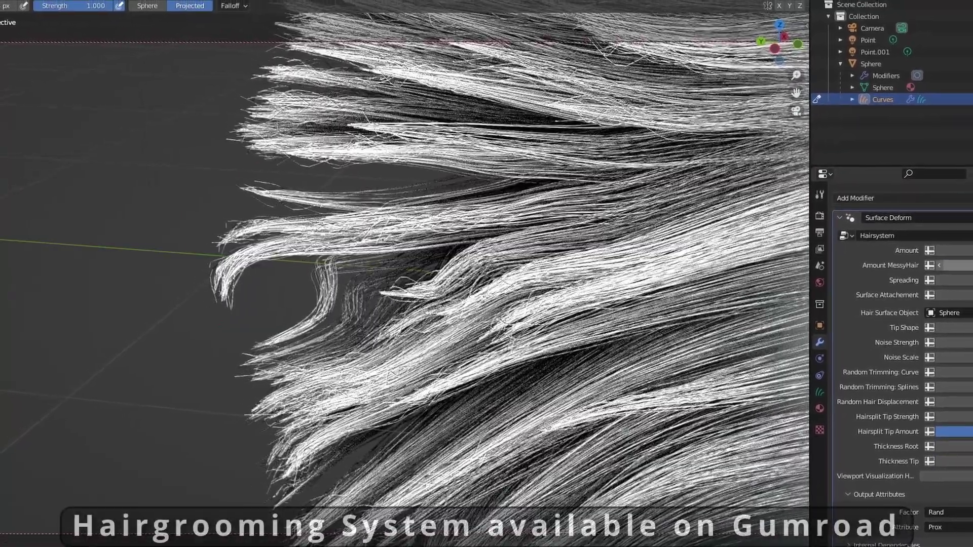
click(966, 266)
text(0.1)
key(Return)
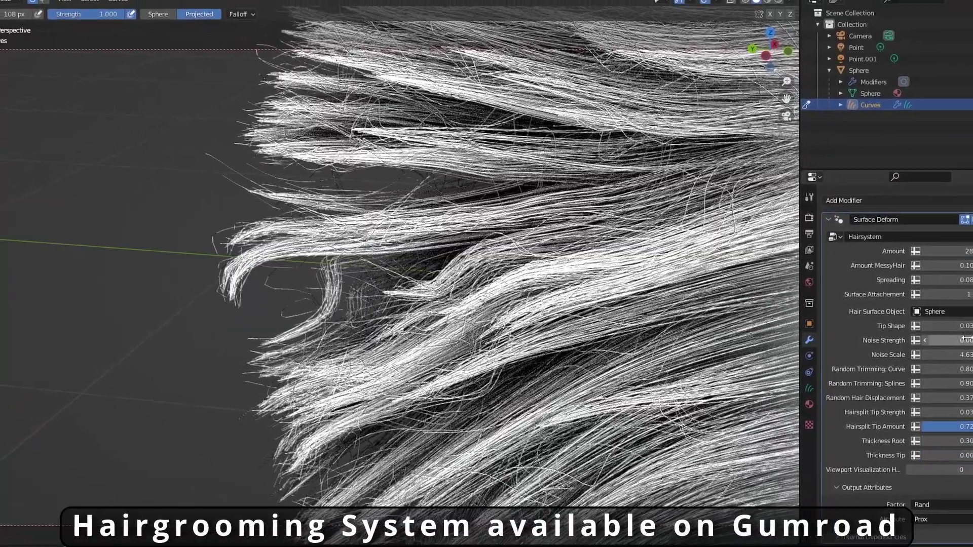
Set the hair system's Noise Strength to 0.2 and reduce it to 0.1
click(966, 339)
text(0.2)
key(Return)
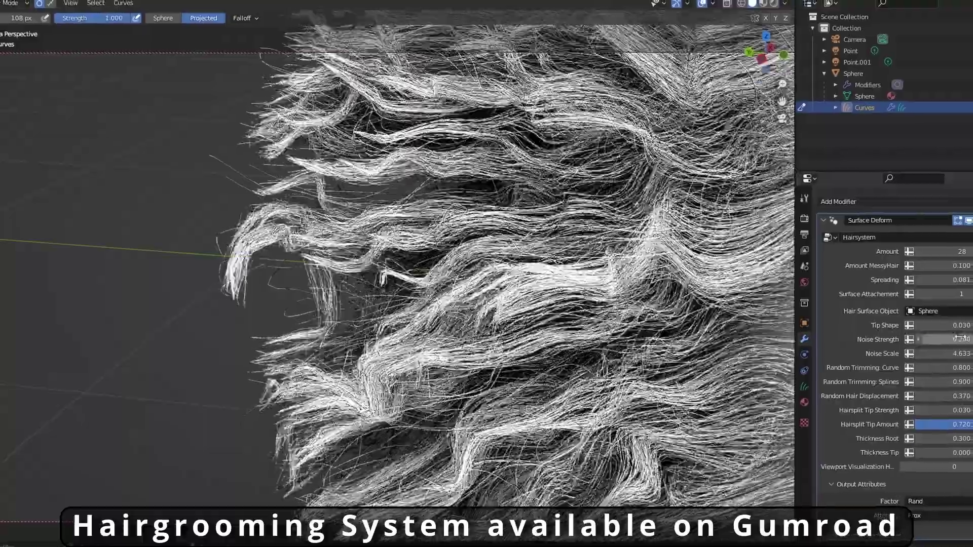
click(967, 339)
text(0.1)
key(Return)
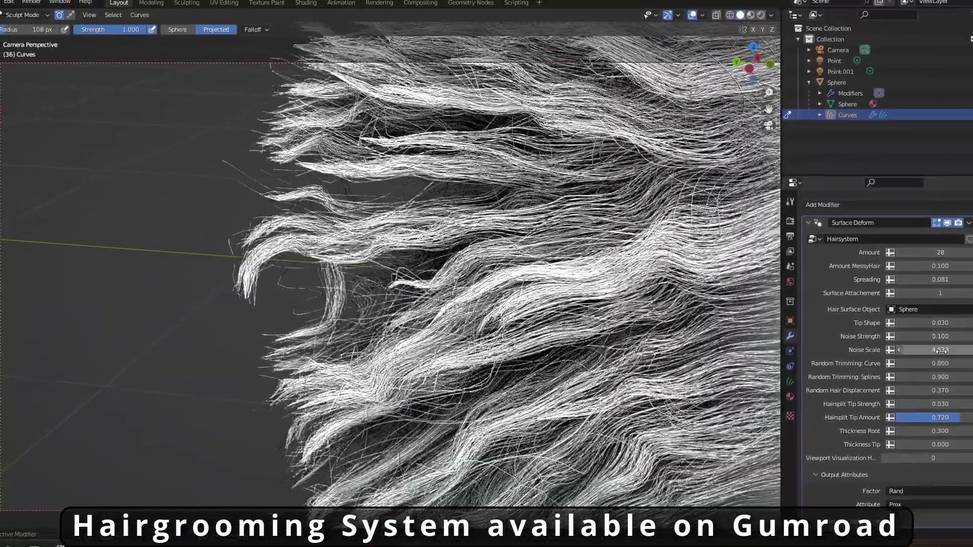
Comb the hanging strand tips outward with a 273 px brush and set the hair system's Viewport Visualization to 1
drag(46, 30, 69, 31)
mouse_move(355, 218)
mouse_down()
mouse_move(330, 200)
mouse_move(324, 162)
mouse_up()
click(967, 452)
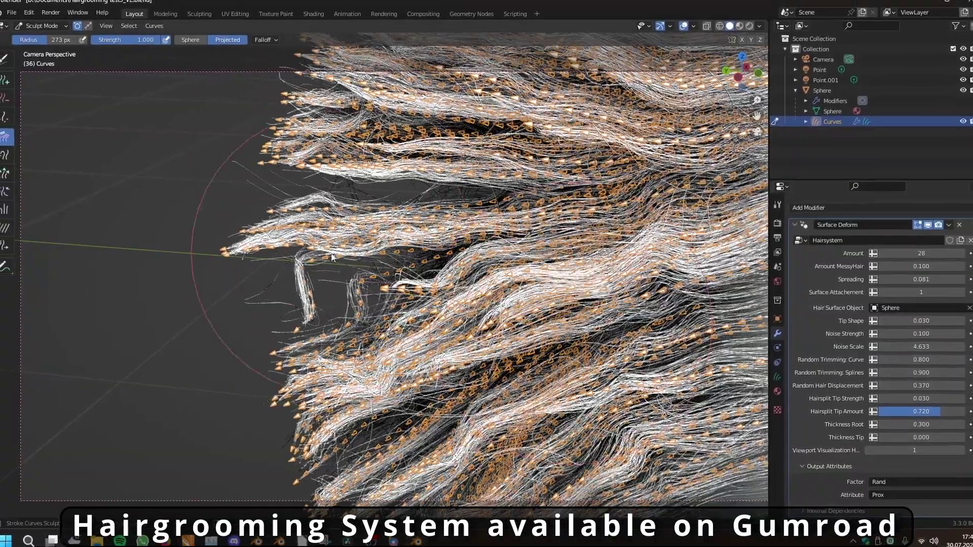
drag(304, 244, 197, 236)
mouse_move(319, 279)
mouse_down()
mouse_move(290, 262)
mouse_move(234, 293)
mouse_up()
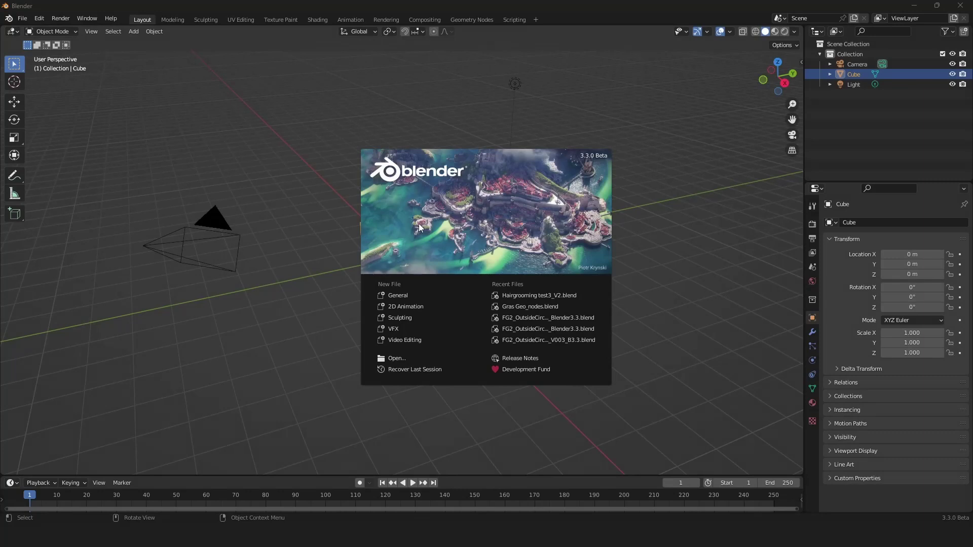
Dismiss the splash screen and delete all default objects from the scene
click(321, 160)
middle_drag(322, 161, 386, 196)
key(a)
key(Delete)
Add a Monkey mesh to the empty scene
key(shift+a)
mouse_move(386, 196)
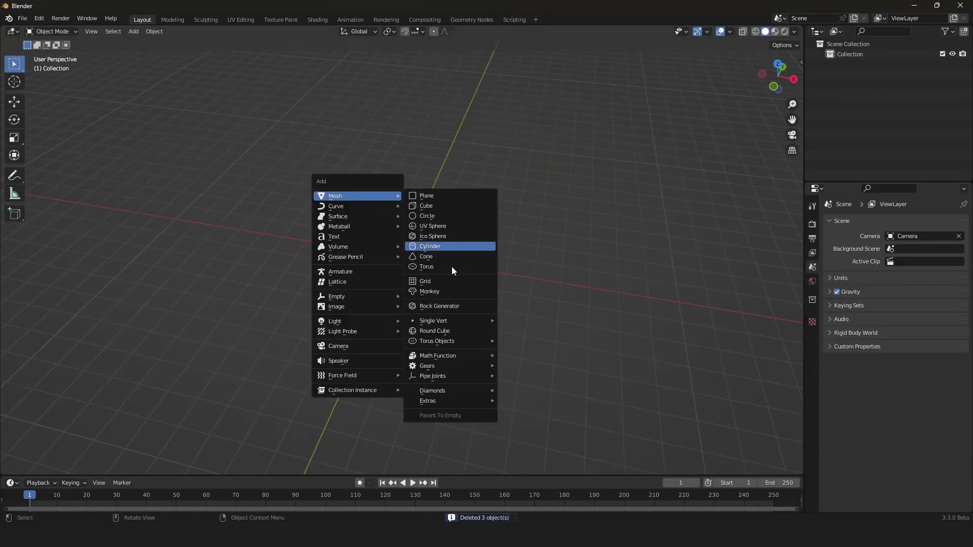
click(451, 284)
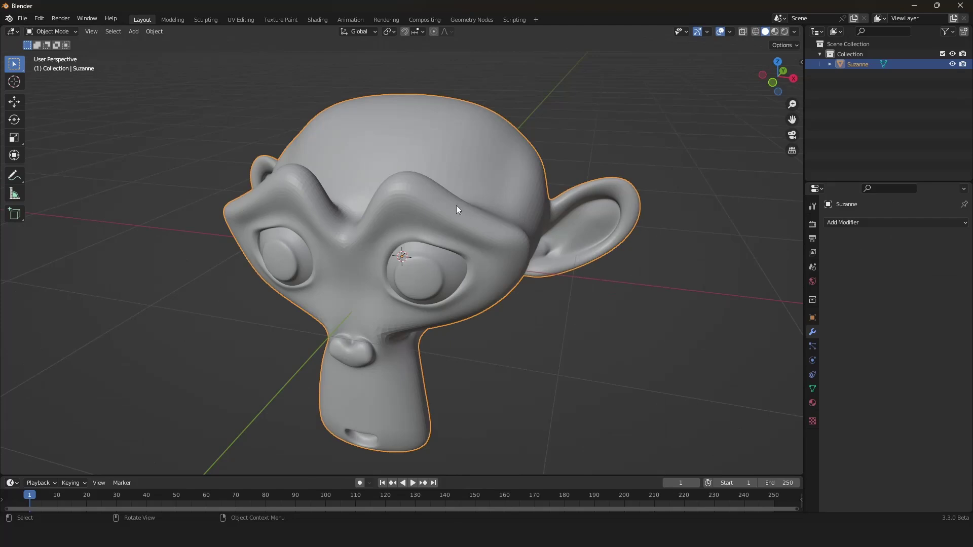
Add an Empty Hair curves object to the monkey head
scroll(456, 205, down, 2)
middle_drag(456, 205, 433, 202)
scroll(433, 201, up, 2)
key(shift+a)
mouse_move(416, 174)
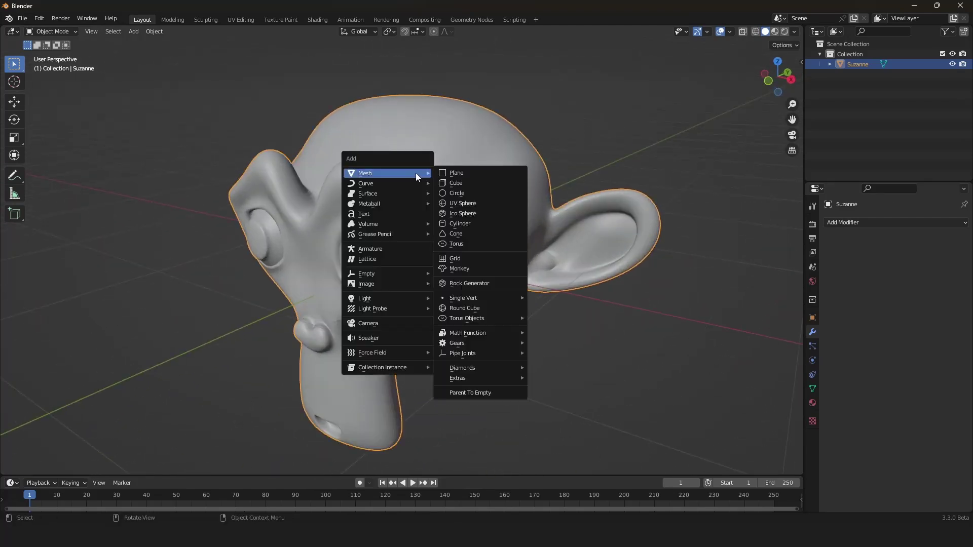
mouse_move(371, 184)
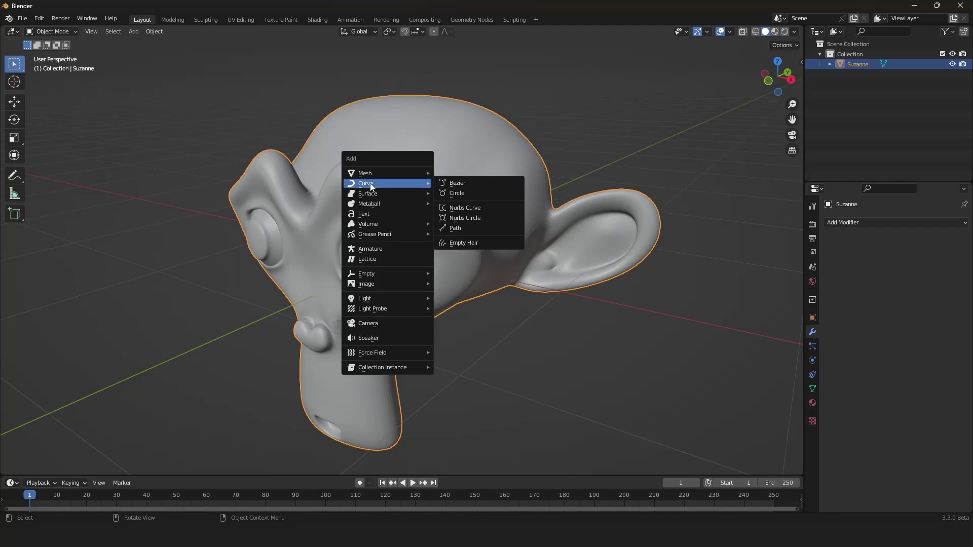
click(476, 241)
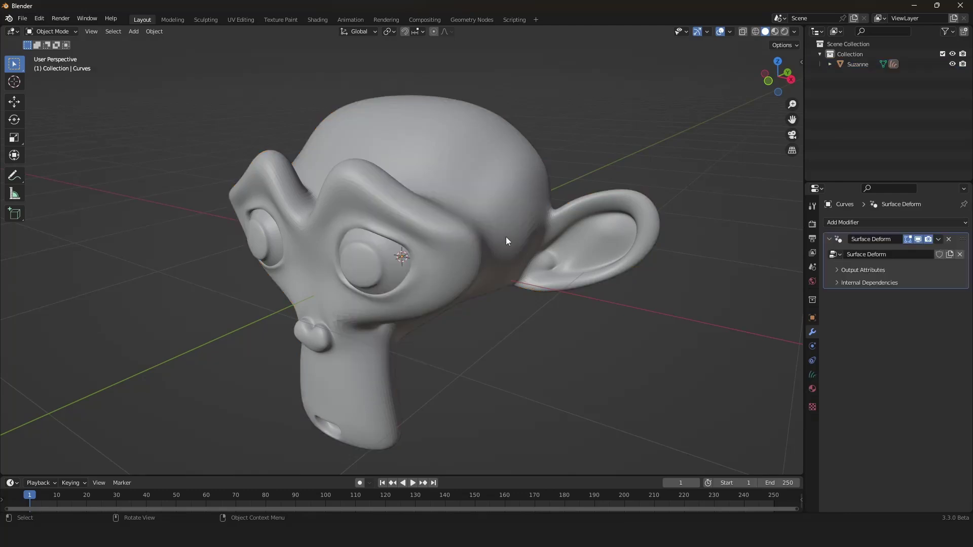
Put the hair curves object into Sculpt Mode and choose the Add brush
scroll(498, 229, down, 2)
middle_drag(499, 229, 506, 227)
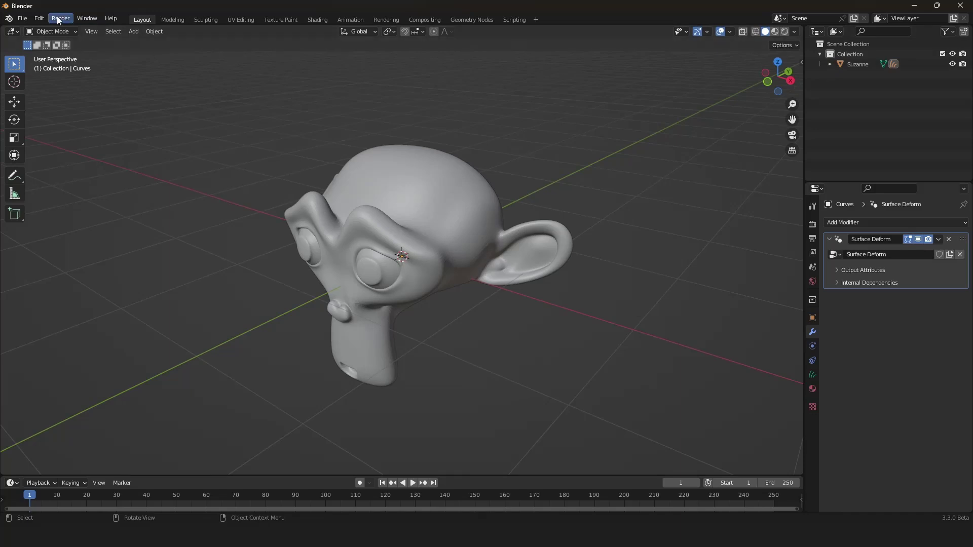
click(37, 31)
click(41, 53)
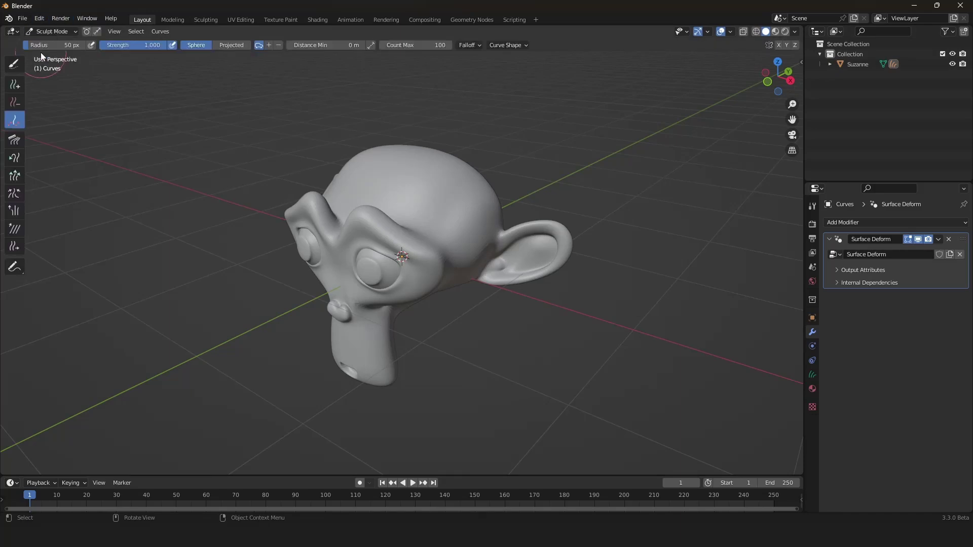
mouse_move(278, 122)
middle_down()
mouse_move(299, 131)
mouse_move(263, 119)
middle_up()
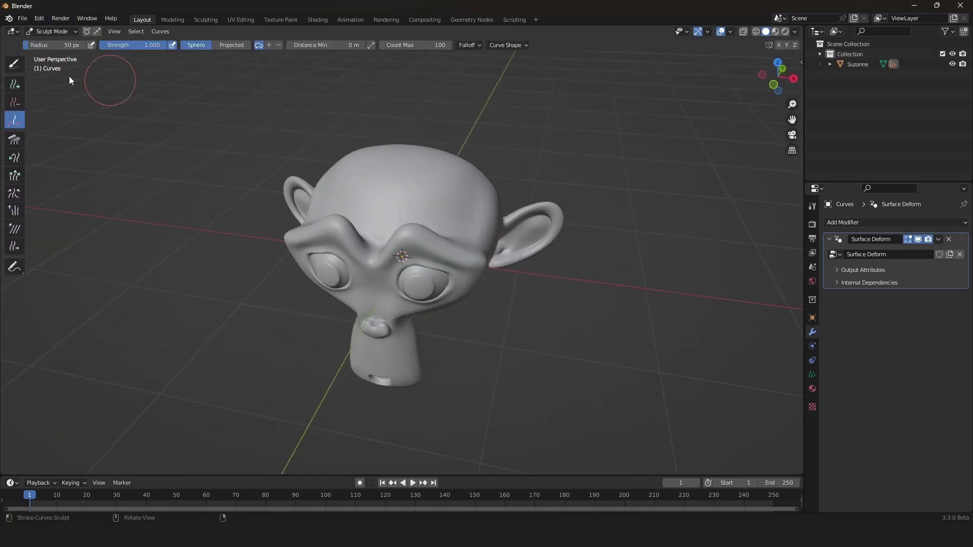
click(15, 86)
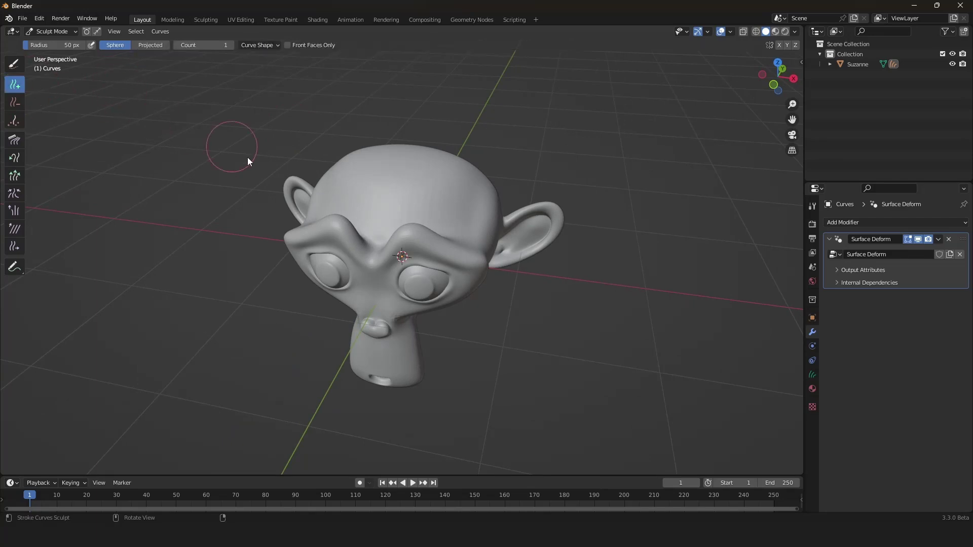
Set the Add brush count to 2 and paint hairs across the top and back of the monkey's scalp
middle_drag(249, 159, 448, 193)
scroll(425, 178, up, 3)
scroll(424, 177, down, 3)
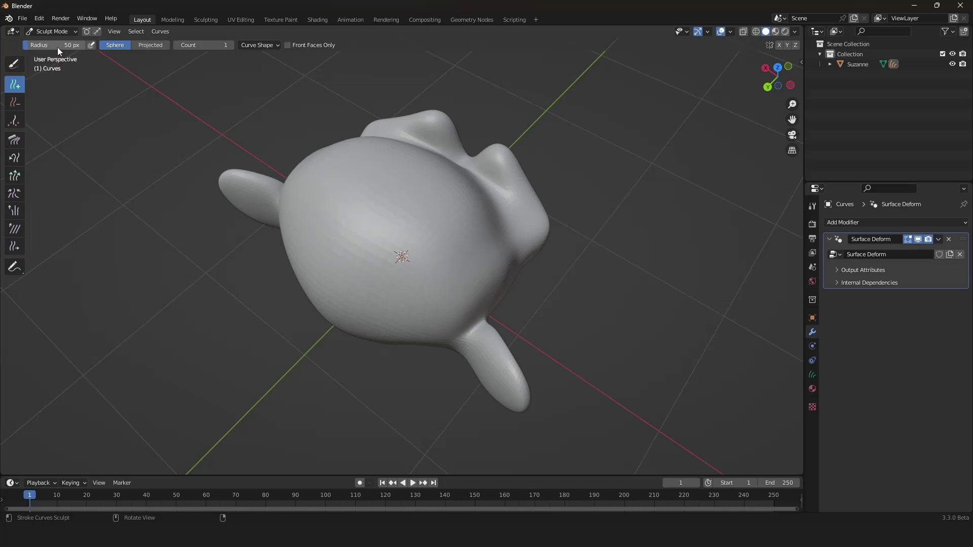
click(230, 46)
middle_drag(388, 179, 412, 218)
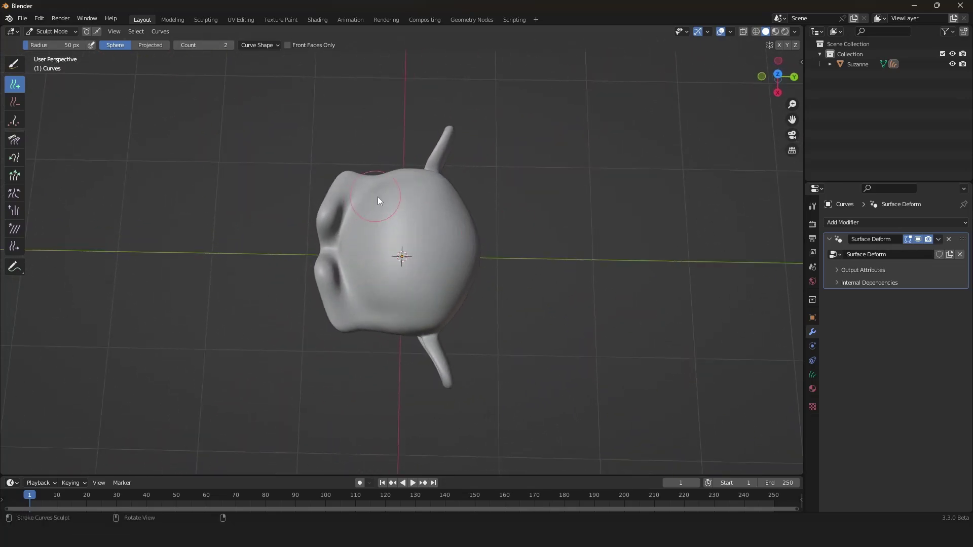
mouse_move(375, 271)
mouse_down()
mouse_move(384, 291)
mouse_move(404, 180)
mouse_move(422, 189)
mouse_up()
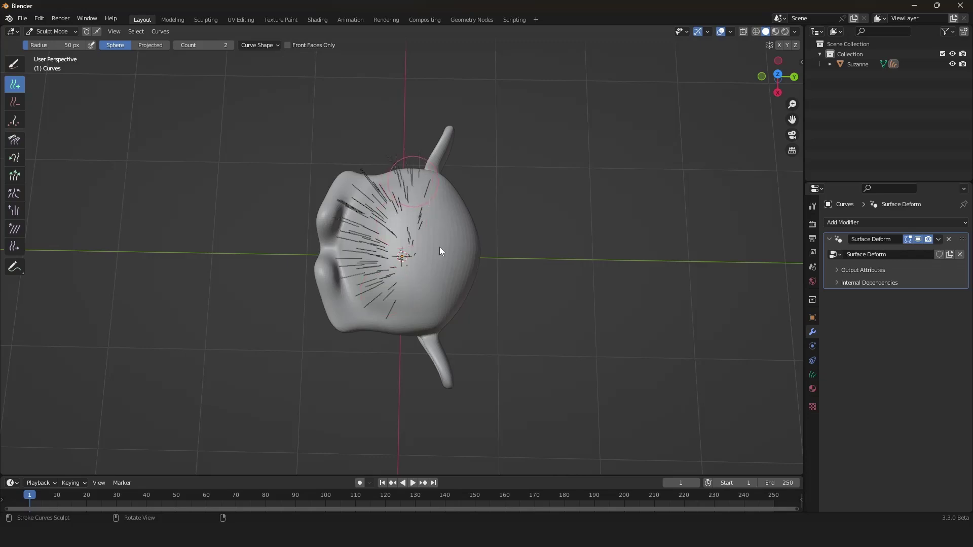
drag(385, 310, 382, 301)
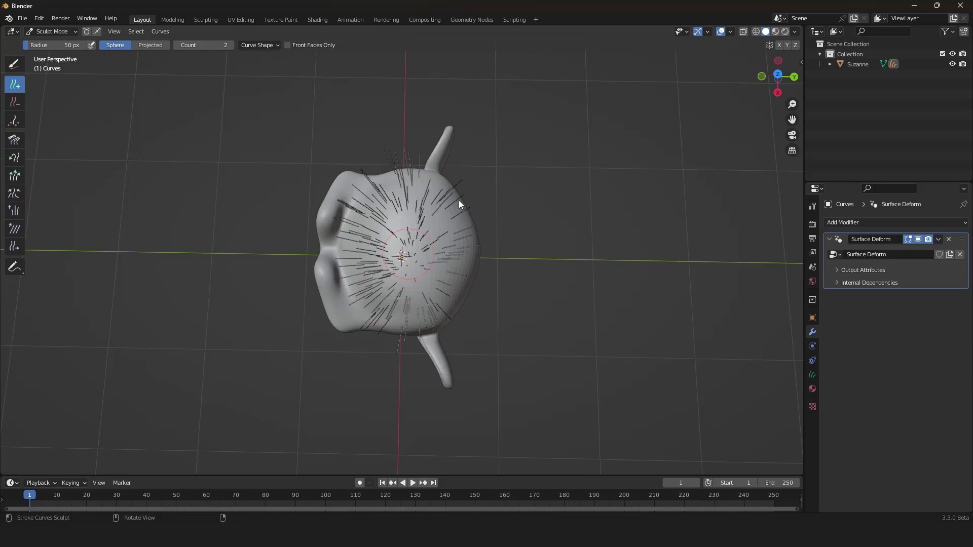
drag(463, 213, 466, 215)
middle_drag(533, 276, 403, 207)
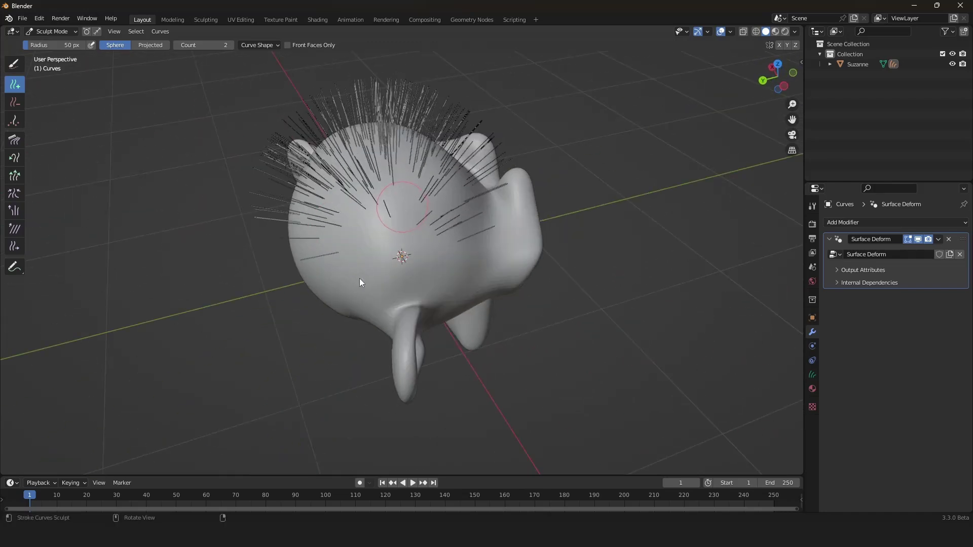
click(337, 297)
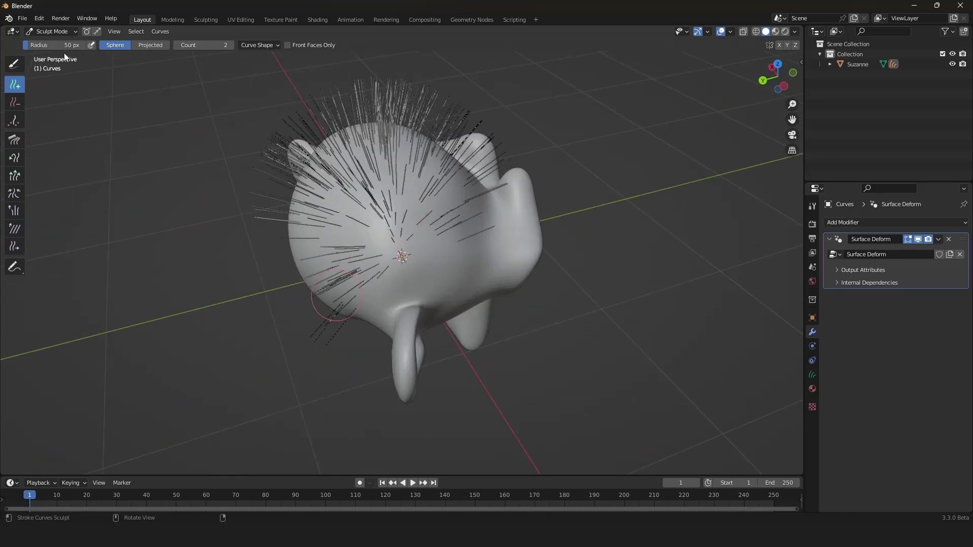
Comb the hair on top of the head backward using a 133 px Comb brush in Projected mode
drag(52, 43, 94, 43)
scroll(293, 235, down, 2)
middle_drag(294, 236, 391, 212)
middle_drag(430, 263, 345, 151)
key(c)
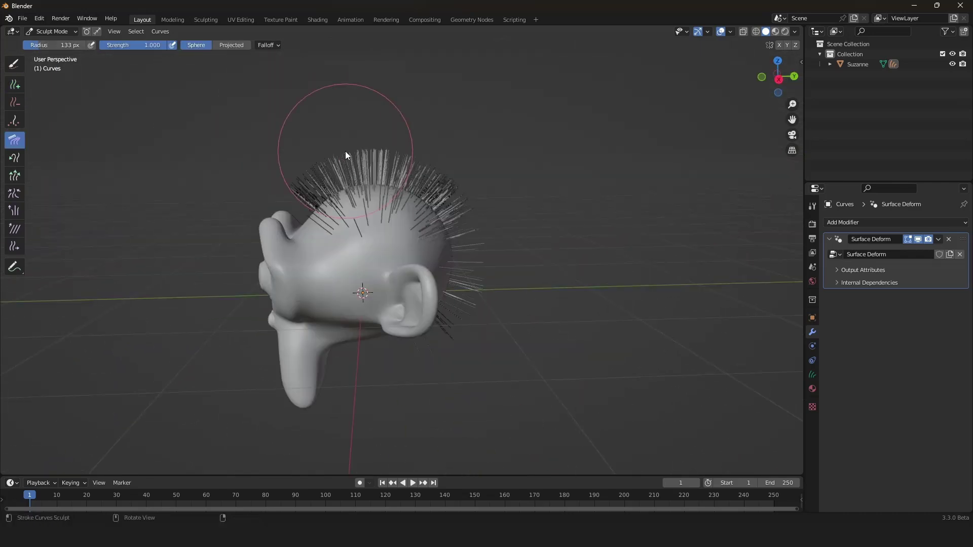
click(231, 45)
drag(301, 160, 451, 148)
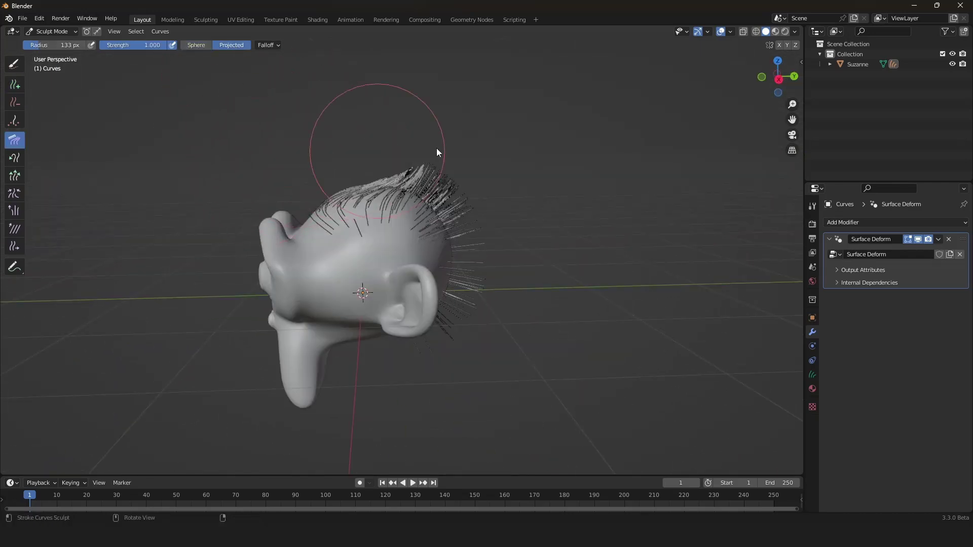
Comb the hair on the back of the head downward, enlarging the brush radius to 221 px
mouse_move(628, 174)
middle_down()
mouse_move(547, 257)
mouse_move(382, 164)
middle_up()
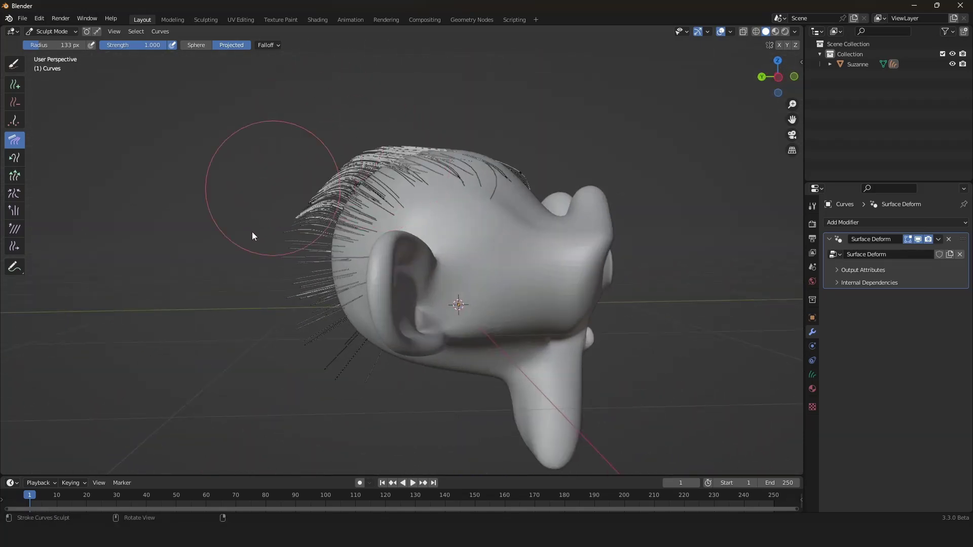
mouse_move(250, 247)
mouse_down()
mouse_move(289, 384)
mouse_move(219, 238)
mouse_move(269, 158)
mouse_move(271, 292)
mouse_up()
mouse_move(337, 98)
middle_down()
mouse_move(362, 112)
mouse_move(450, 212)
middle_up()
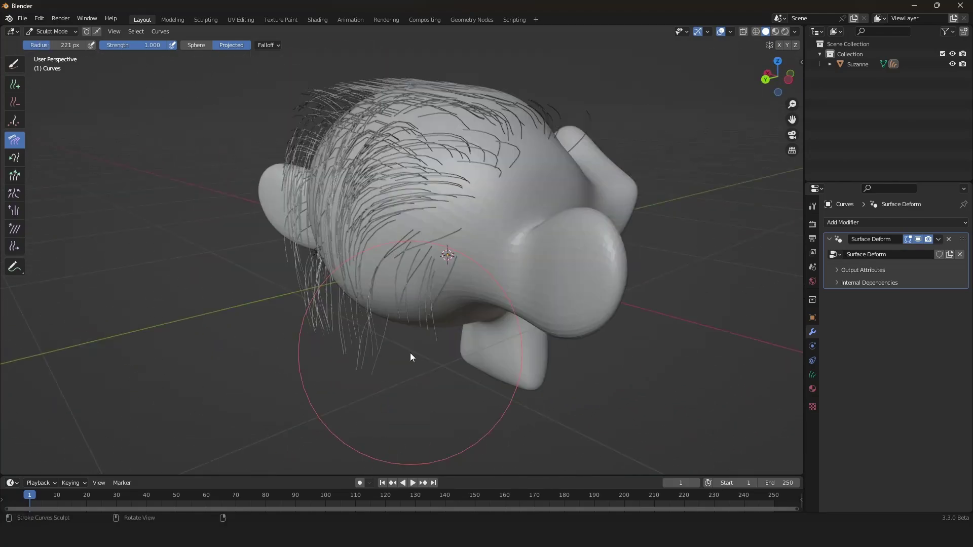
Return the hair curves to Object Mode and inspect the combed hair from behind
scroll(410, 353, up, 2)
scroll(434, 334, down, 3)
mouse_move(434, 333)
middle_down()
mouse_move(379, 343)
mouse_move(351, 278)
mouse_move(443, 293)
mouse_move(394, 289)
mouse_move(412, 273)
mouse_move(435, 305)
mouse_move(426, 299)
middle_up()
click(53, 45)
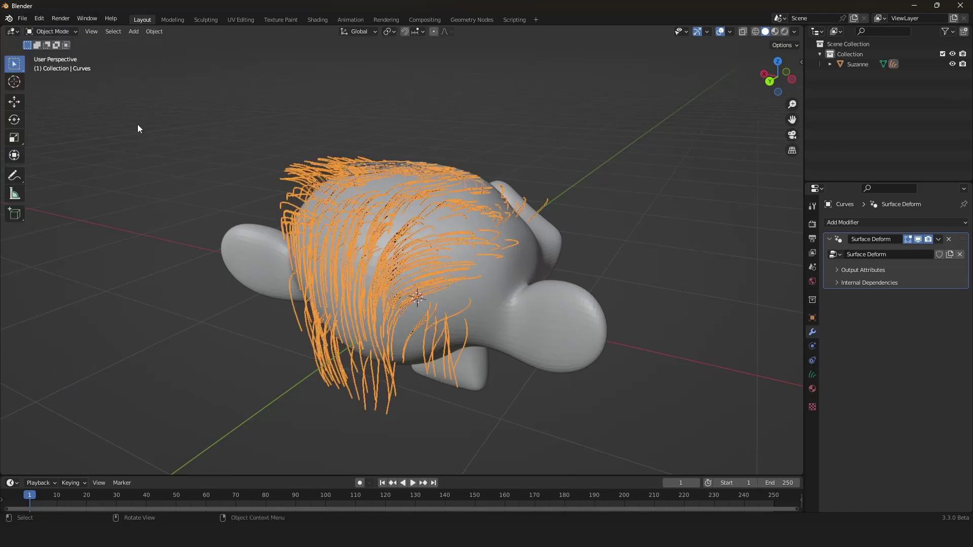
middle_drag(210, 166, 339, 249)
scroll(340, 248, up, 3)
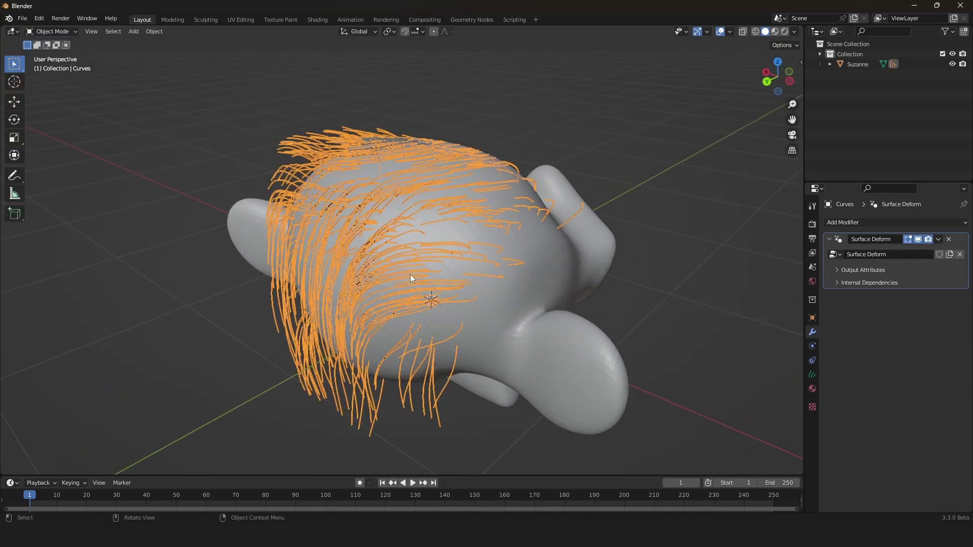
scroll(409, 274, up, 4)
scroll(414, 247, down, 4)
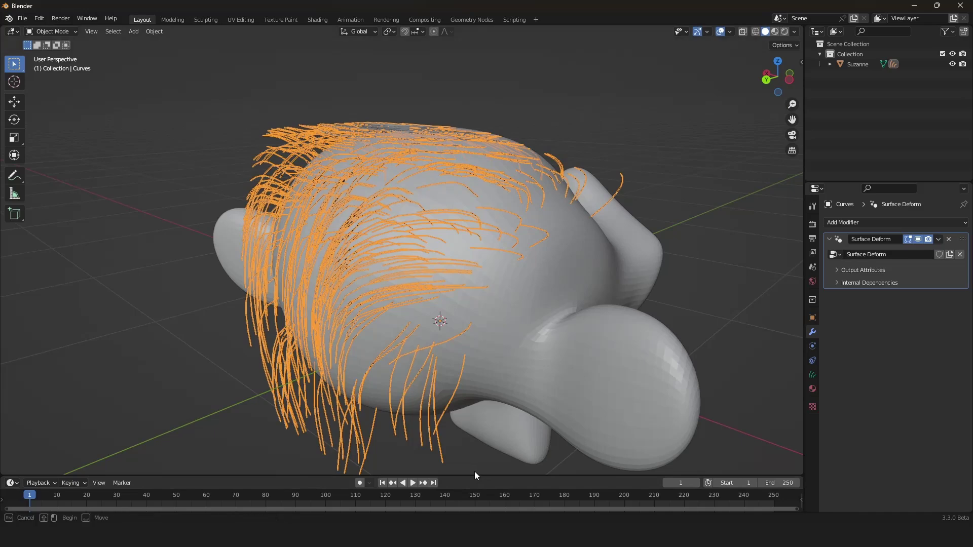
Enlarge the timeline area, turn it into a Geometry Node Editor and select the Group Input node of the Surface Deform tree
drag(475, 474, 445, 243)
click(10, 250)
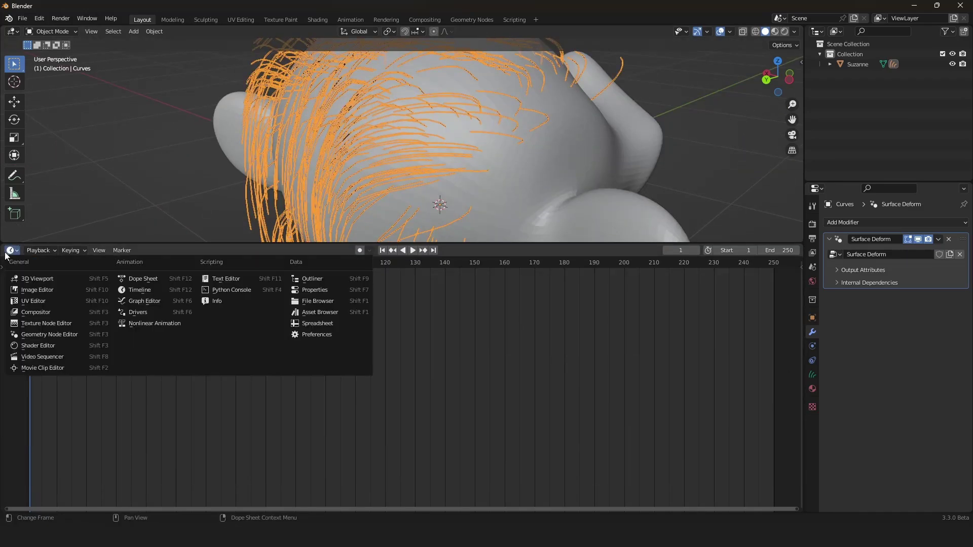
click(41, 335)
scroll(434, 344, up, 4)
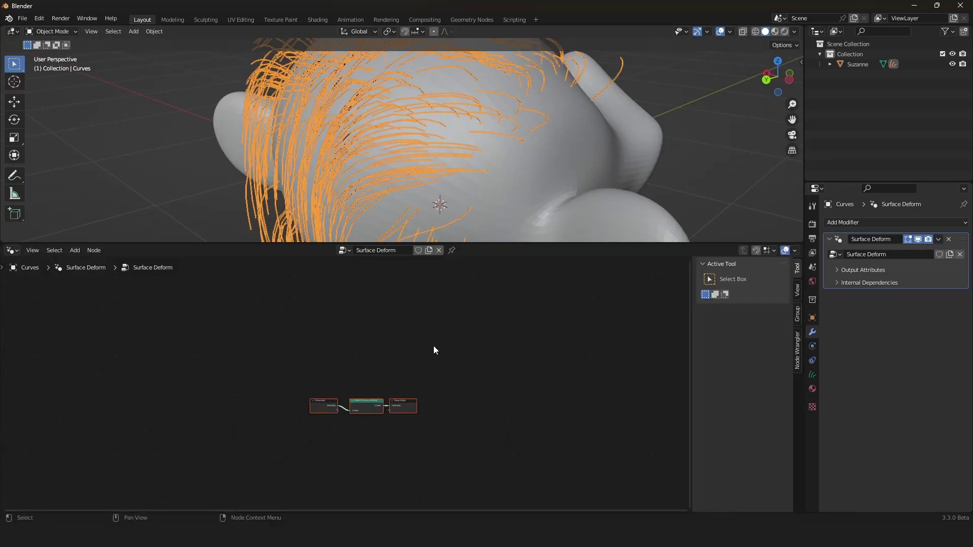
scroll(434, 362, down, 4)
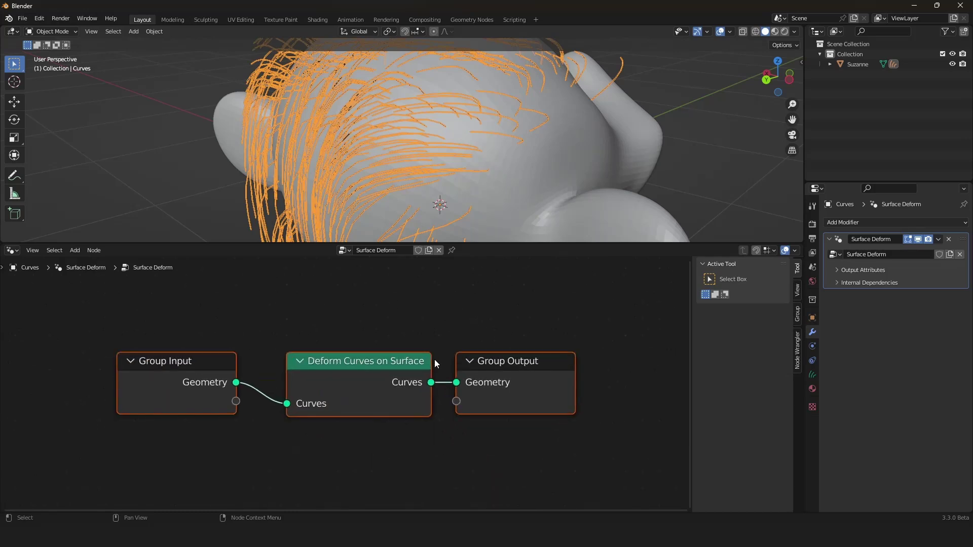
drag(353, 348, 159, 387)
click(179, 387)
Try scaling the monkey head along the X and Z axes to test how the attached hair follows its surface
middle_drag(355, 202, 496, 153)
click(491, 181)
key(s)
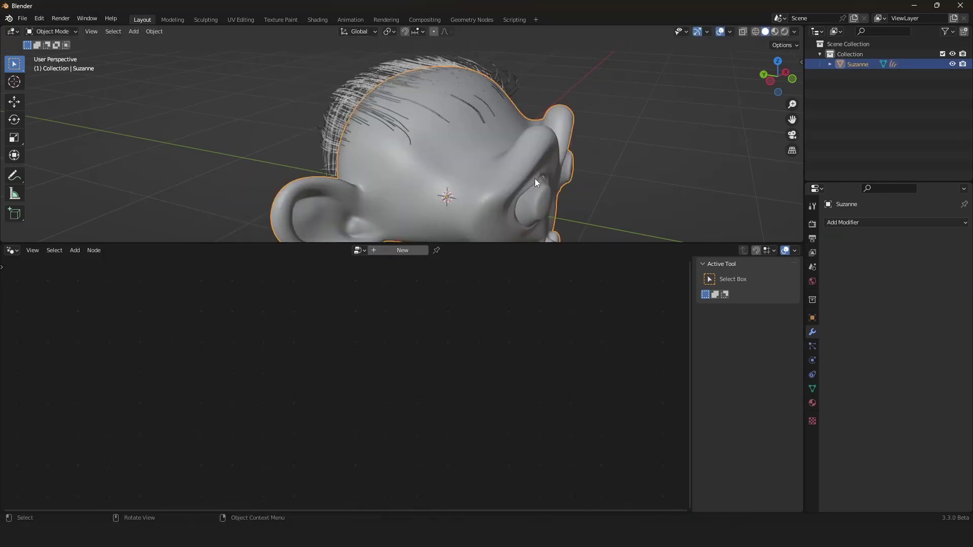
key(x)
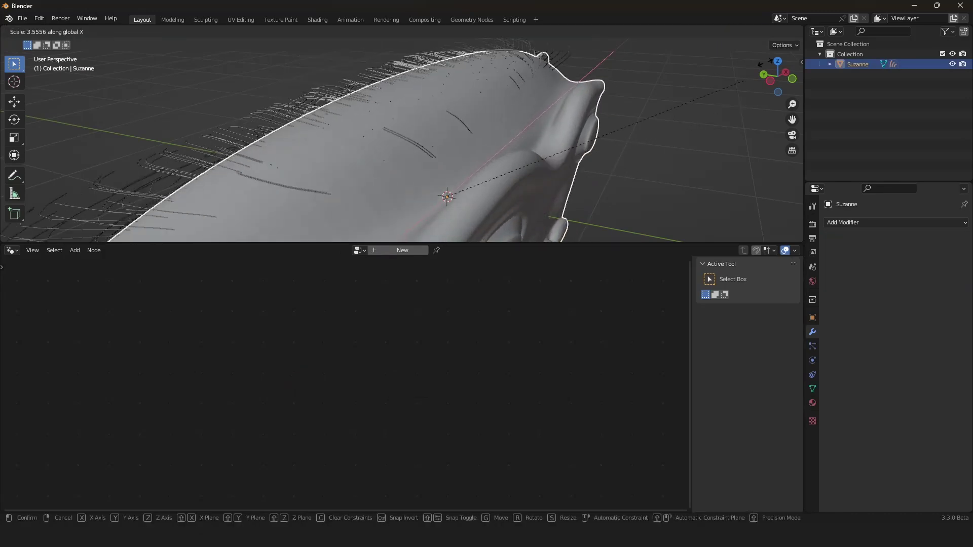
right_click(193, 139)
scroll(193, 138, down, 3)
middle_drag(194, 139, 340, 148)
key(s)
key(z)
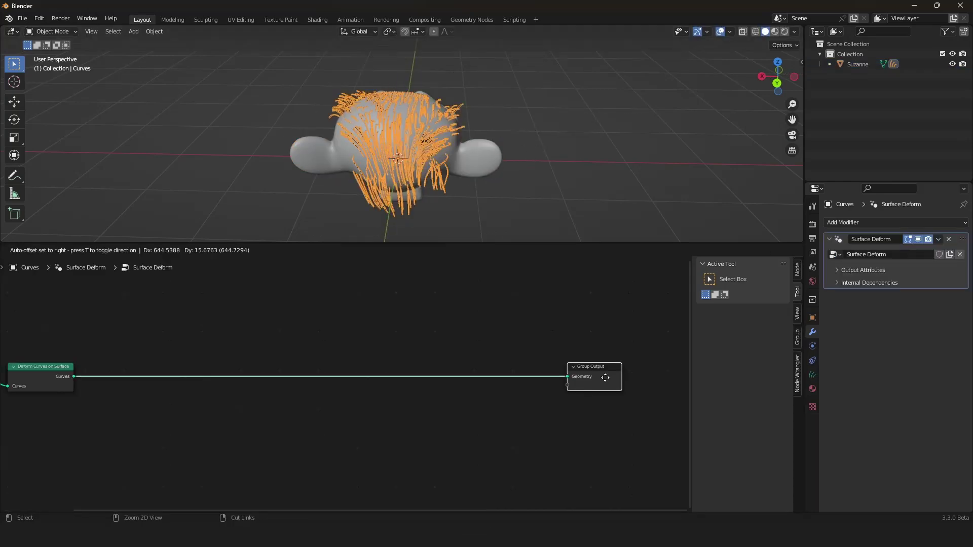
Move the Group Output node far away from Deform Curves on Surface to make room for nodes, and hide the node editor's sidebar
click(605, 378)
key(Home)
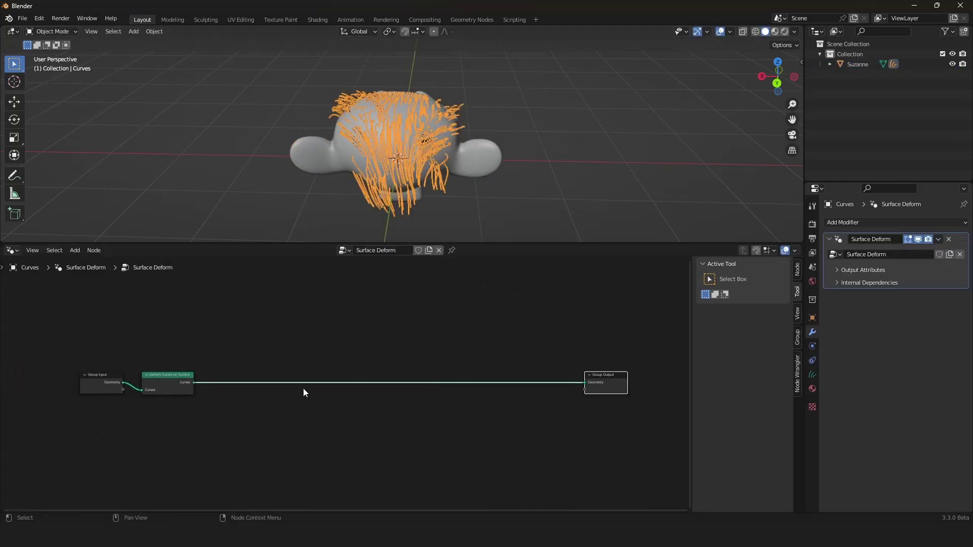
scroll(335, 430, down, 2)
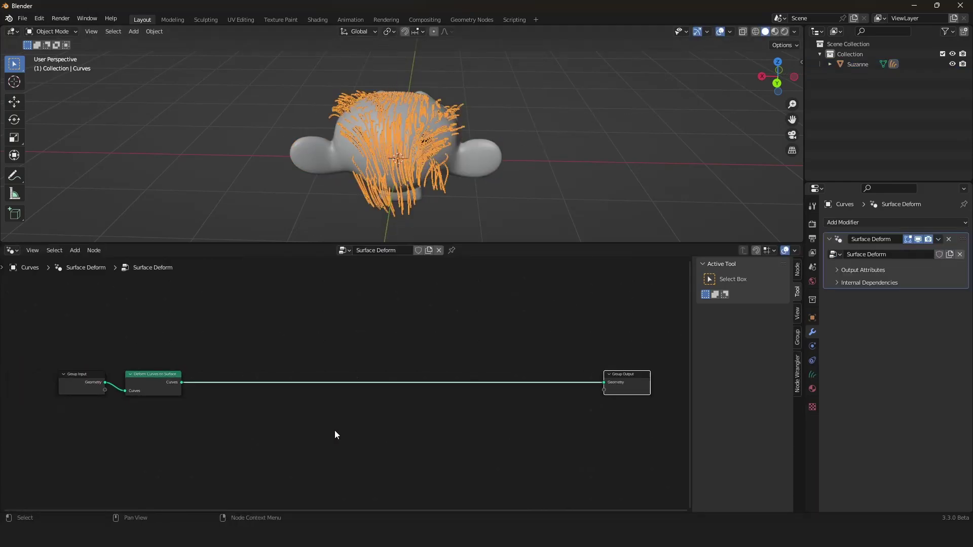
middle_drag(443, 394, 433, 391)
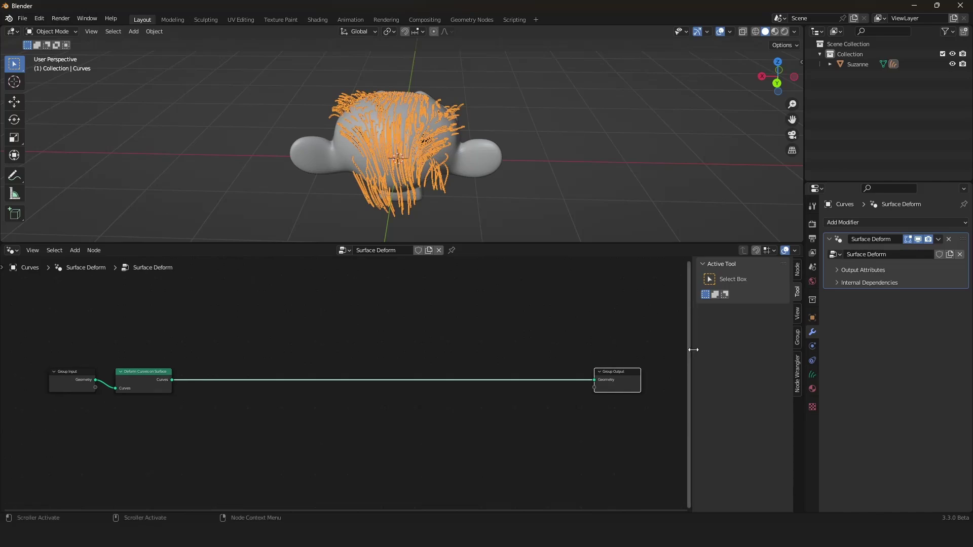
middle_drag(593, 161, 548, 183)
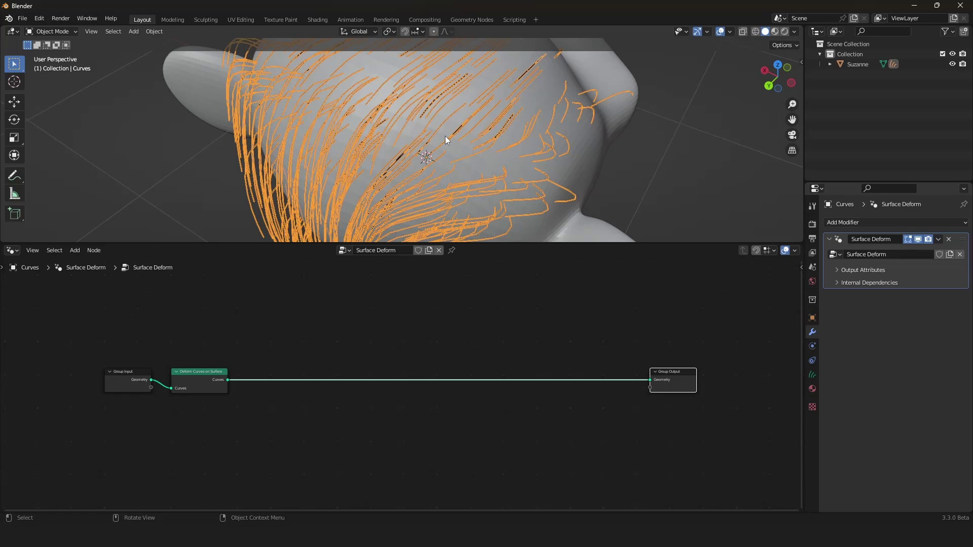
Insert a Duplicate Elements node into the link between Deform Curves on Surface and Group Output
ctrl+middle_drag(381, 287, 326, 317)
scroll(327, 317, down, 1)
scroll(326, 317, up, 1)
scroll(432, 174, up, 2)
middle_drag(432, 175, 312, 123)
middle_drag(320, 334, 311, 329)
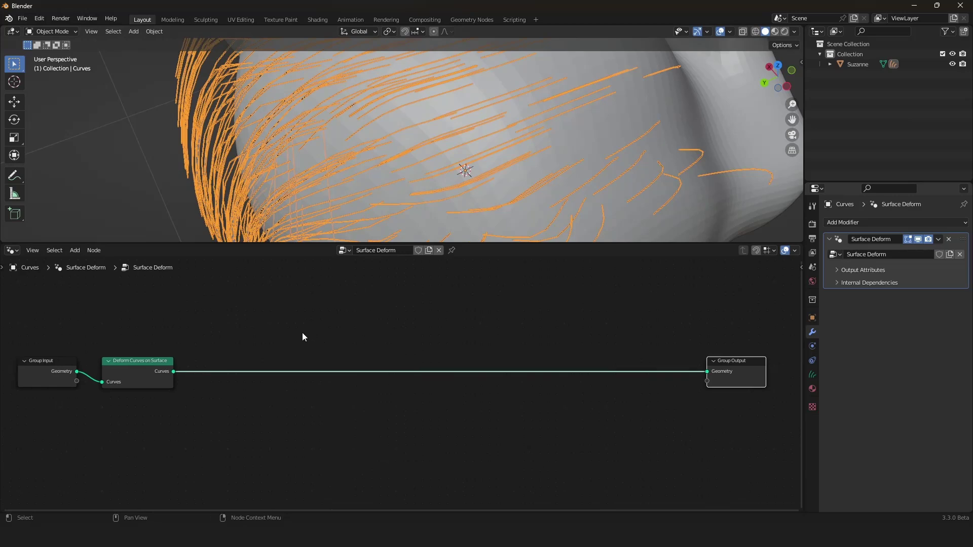
key(shift+a)
mouse_move(274, 331)
key(shift+a)
mouse_move(175, 328)
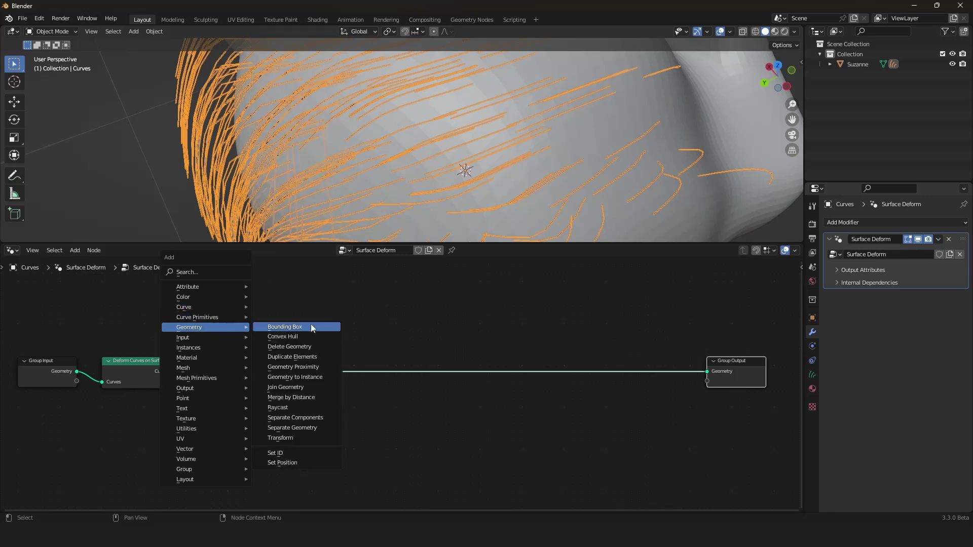
click(331, 357)
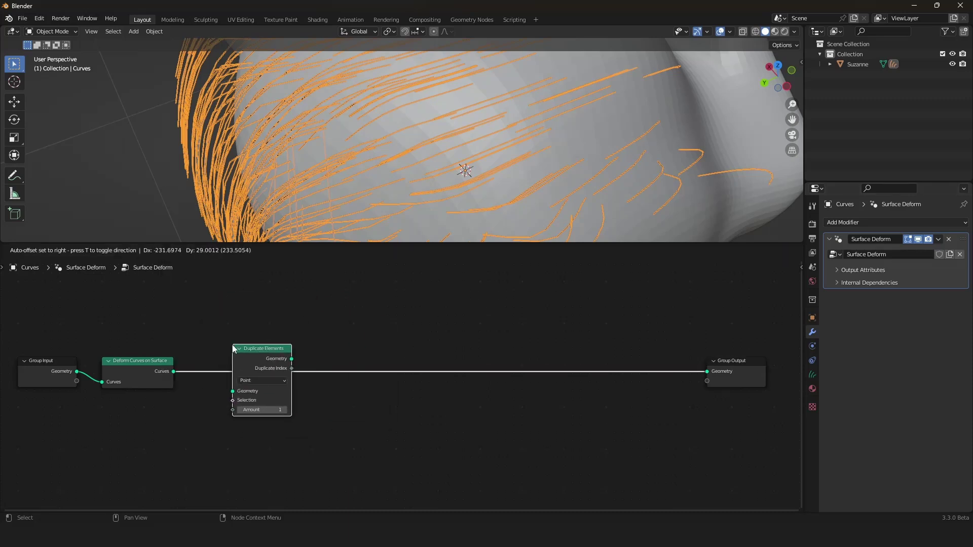
click(239, 352)
Set the Duplicate Elements domain to Spline
scroll(342, 214, down, 6)
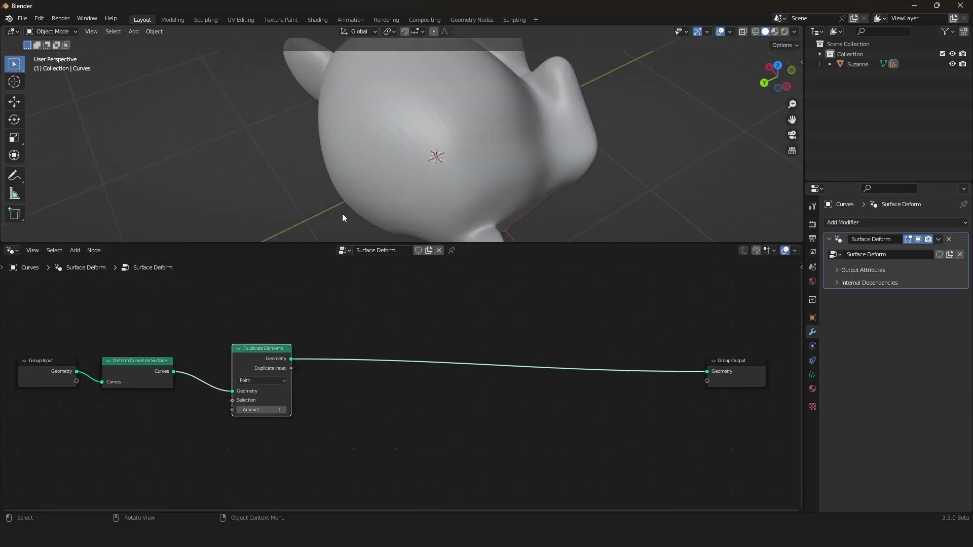
middle_drag(342, 214, 367, 191)
scroll(367, 192, up, 5)
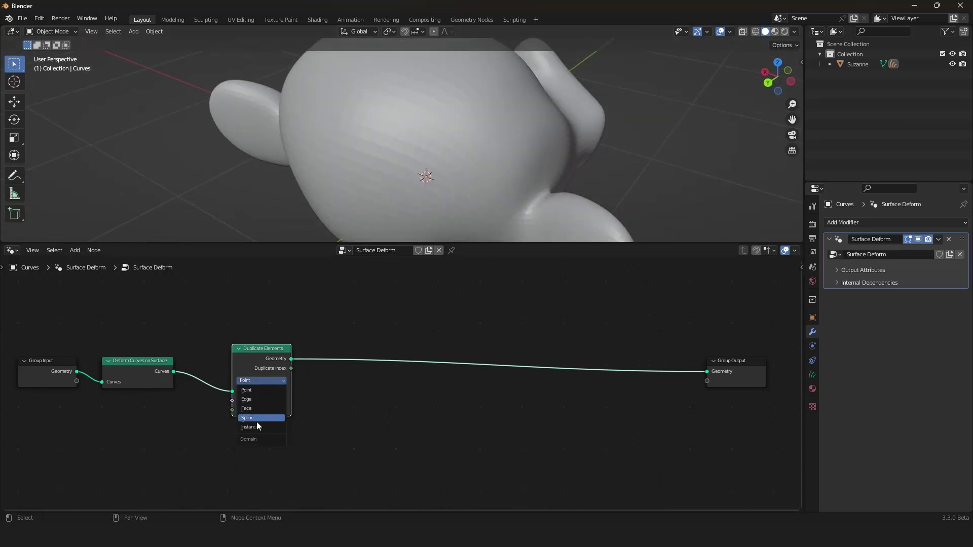
click(250, 421)
scroll(380, 175, down, 3)
middle_drag(380, 175, 466, 149)
scroll(356, 156, up, 2)
scroll(355, 156, up, 3)
scroll(466, 149, down, 3)
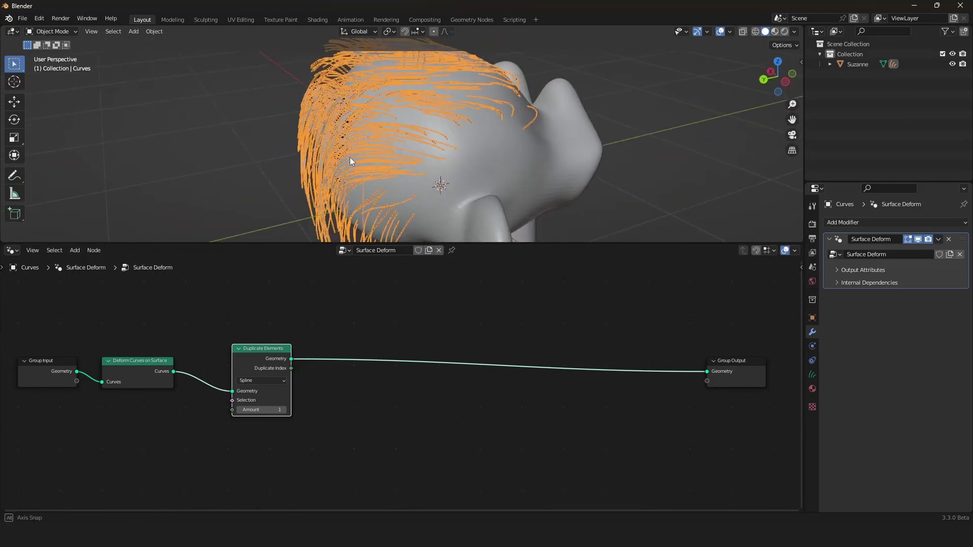
Set the Duplicate Elements amount to 5
shift+middle_drag(350, 157, 378, 162)
scroll(383, 160, up, 3)
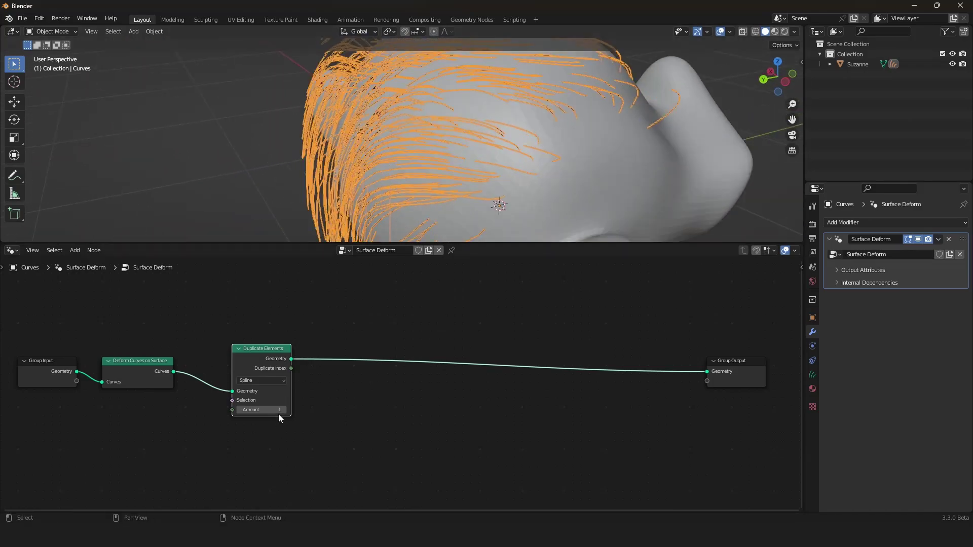
drag(280, 413, 239, 408)
Examine the duplicated hair strands on the back of the head up close, together with the node chain
scroll(479, 126, up, 5)
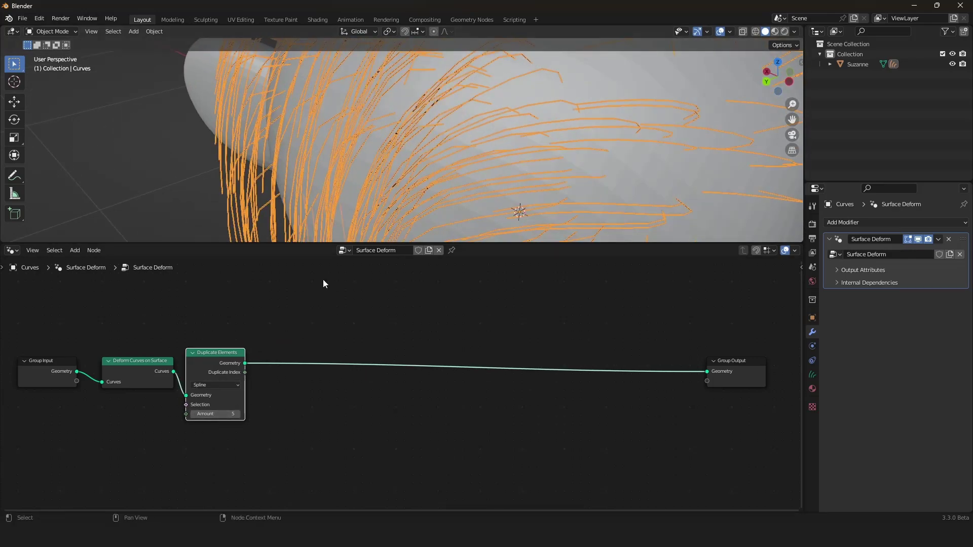
middle_drag(403, 196, 480, 167)
middle_drag(479, 107, 477, 167)
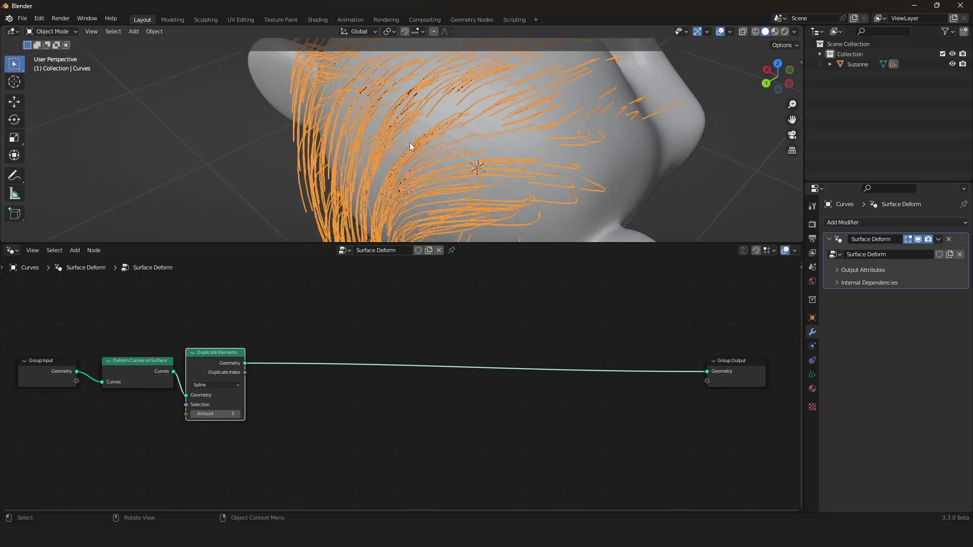
scroll(403, 366, down, 2)
scroll(390, 351, up, 2)
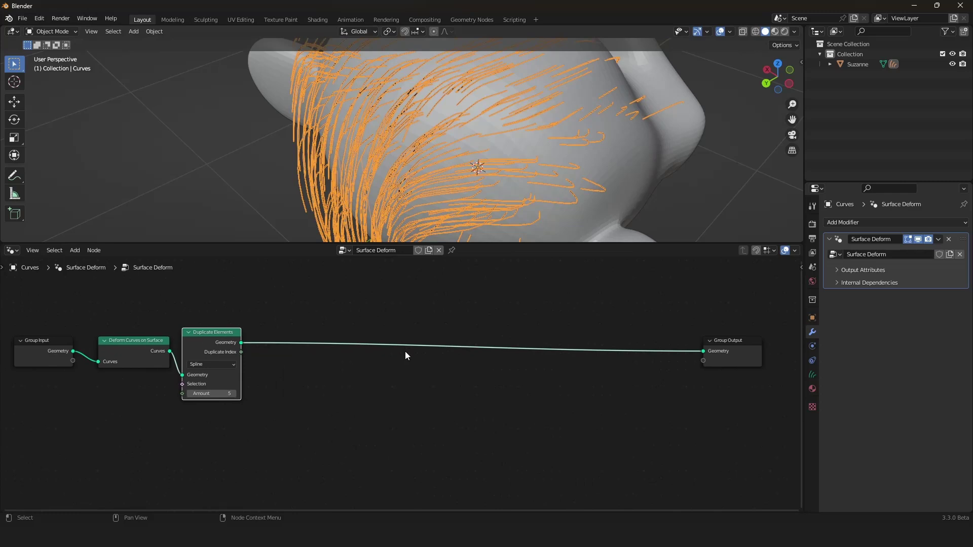
scroll(472, 199, up, 2)
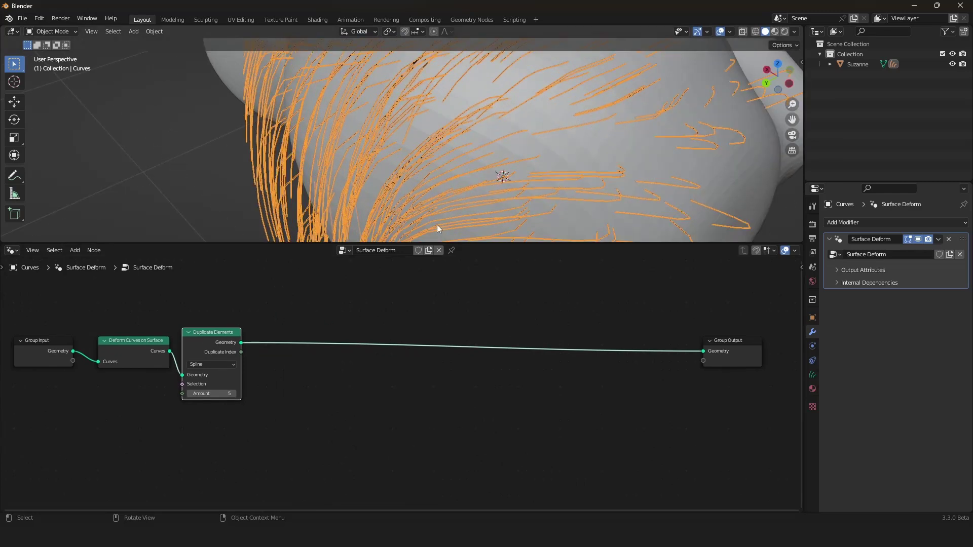
scroll(399, 358, down, 2)
middle_drag(396, 358, 404, 351)
scroll(401, 351, up, 2)
middle_drag(339, 360, 343, 360)
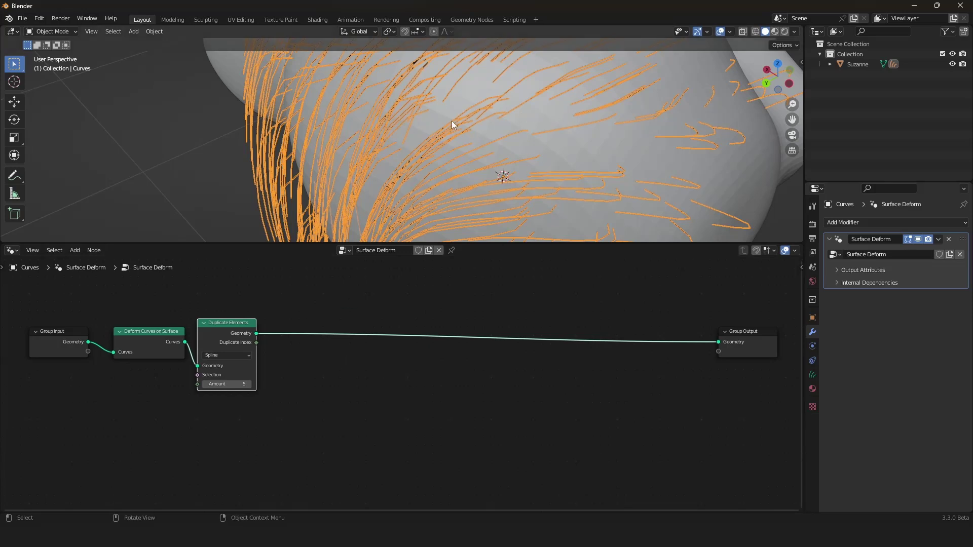
scroll(383, 320, down, 2)
scroll(379, 320, up, 2)
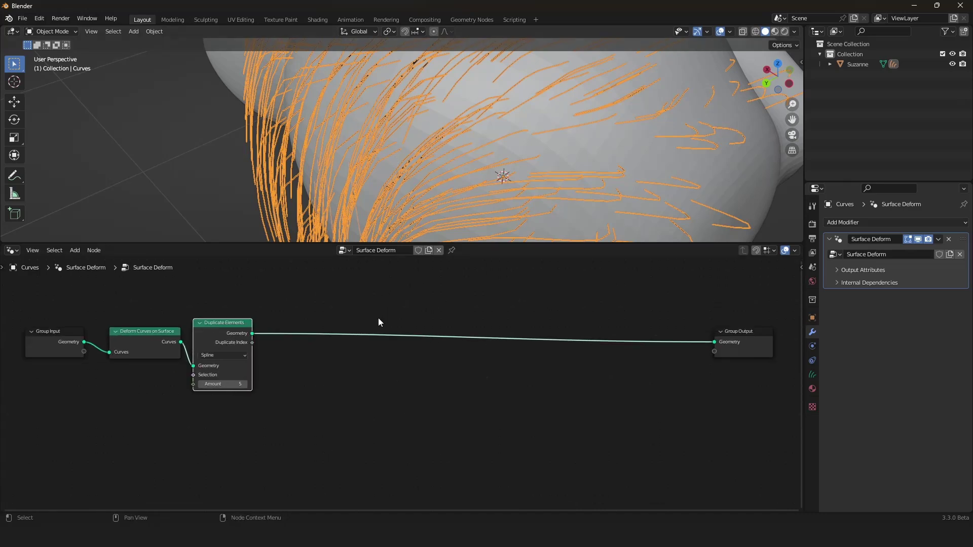
Insert a Set Position node into the link between Duplicate Elements and Group Output
middle_drag(376, 319, 334, 322)
key(shift+a)
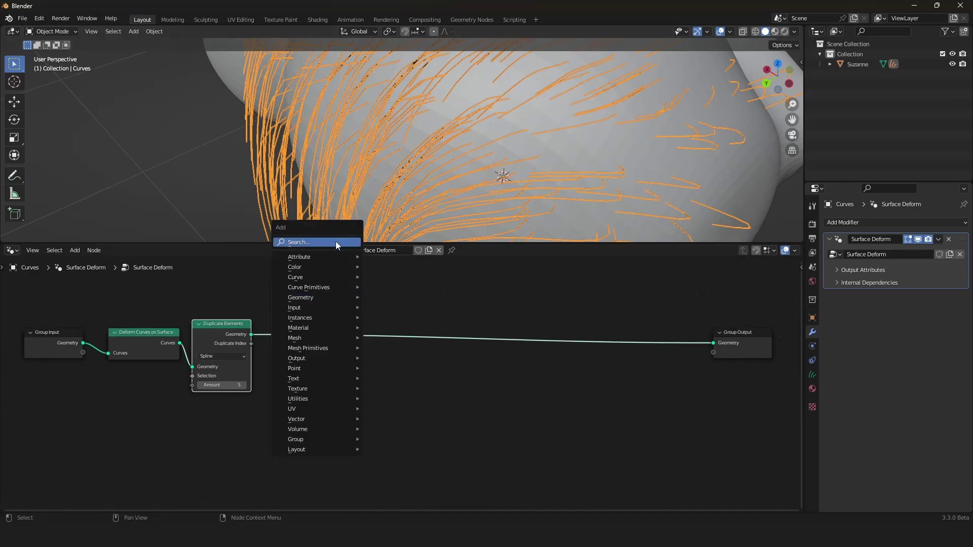
text(set p)
key(Return)
click(359, 314)
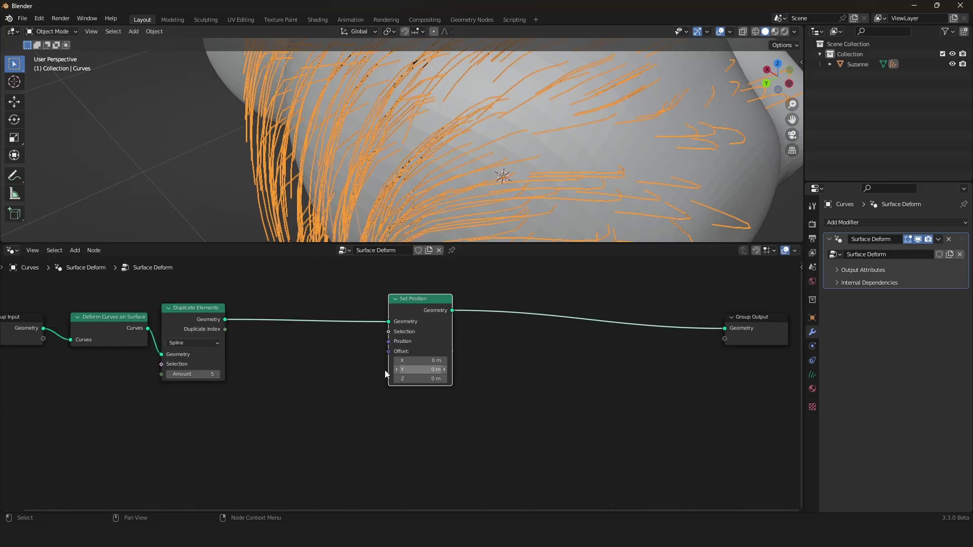
scroll(349, 368, down, 3)
middle_drag(318, 362, 325, 363)
scroll(325, 363, up, 4)
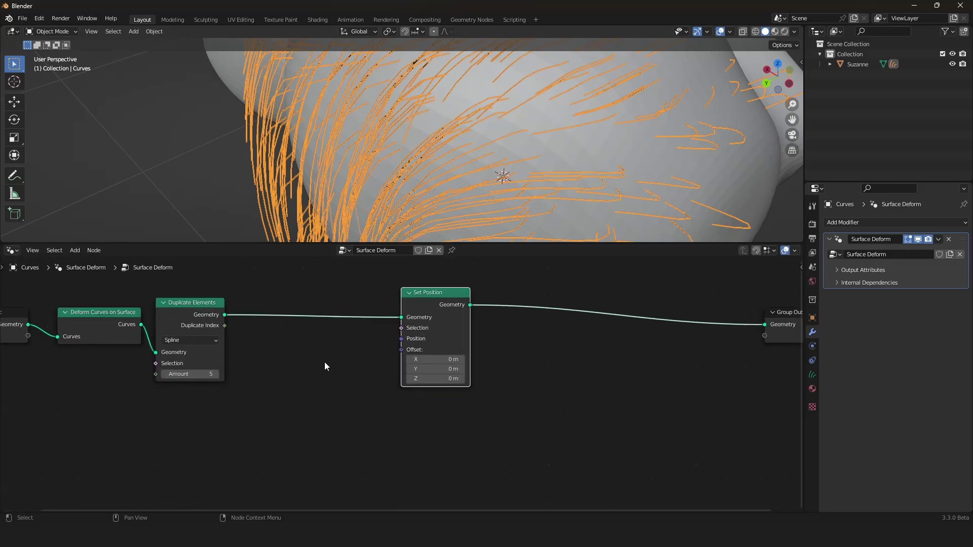
key(Home)
drag(275, 332, 290, 335)
right_click(291, 335)
Add a Random Value node beneath Duplicate Elements and set its data type to Vector
middle_drag(446, 167, 488, 145)
middle_drag(324, 415, 304, 400)
key(shift+a)
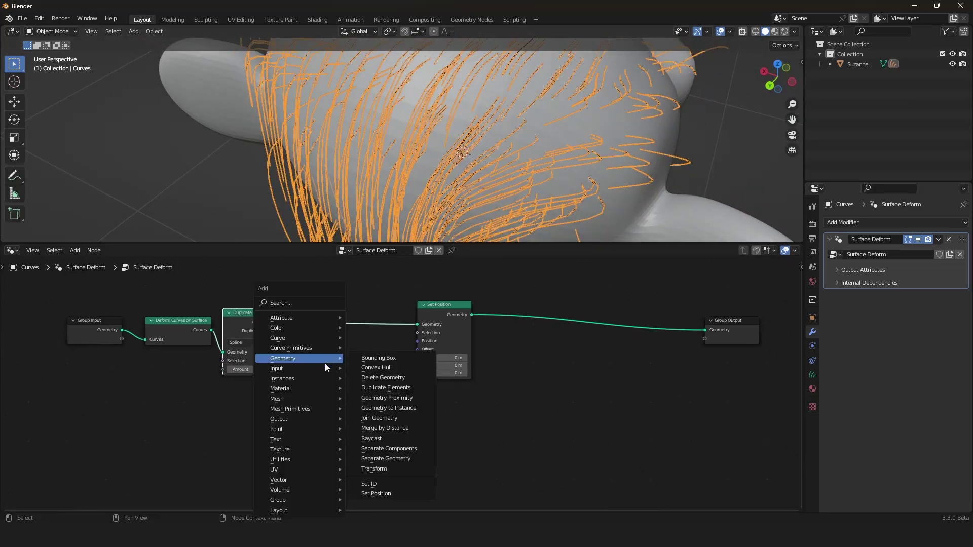
mouse_move(290, 463)
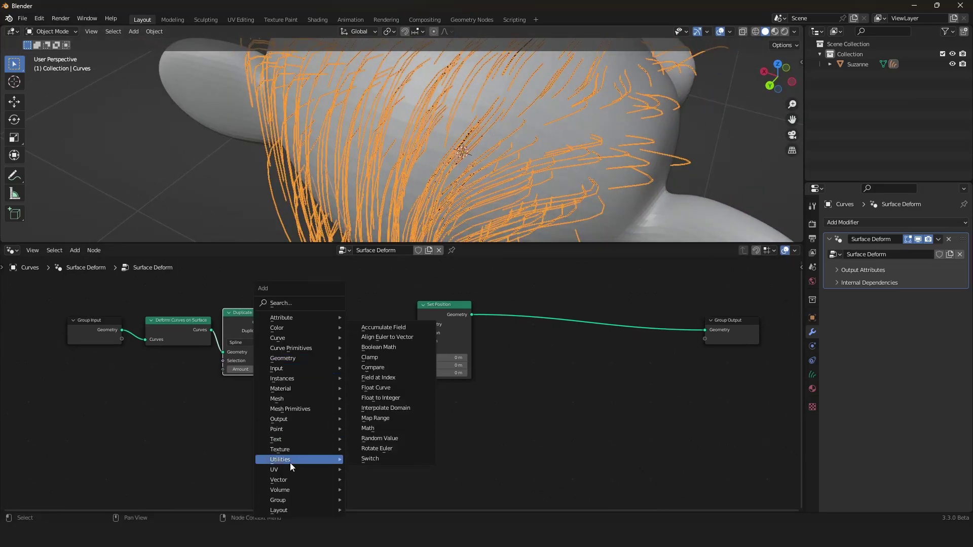
click(388, 437)
click(278, 398)
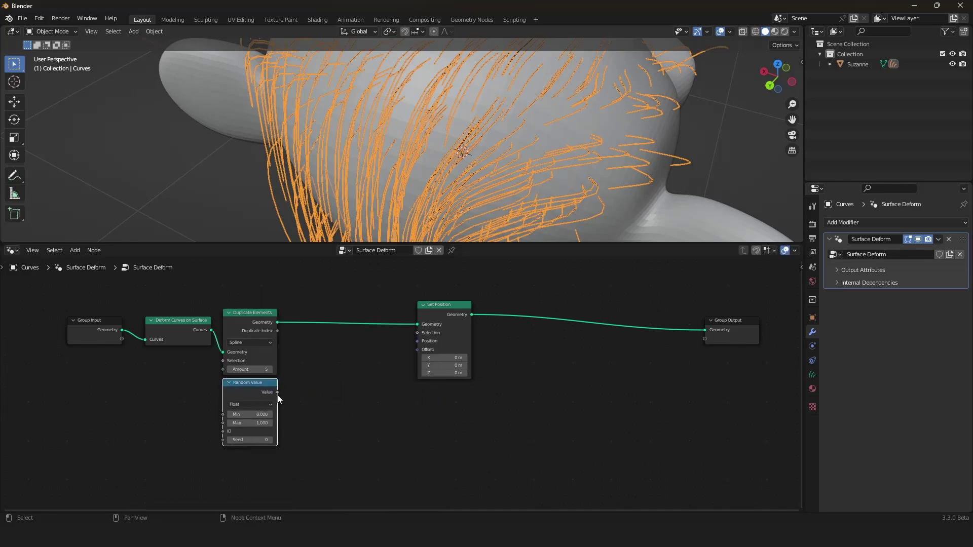
click(267, 405)
click(260, 427)
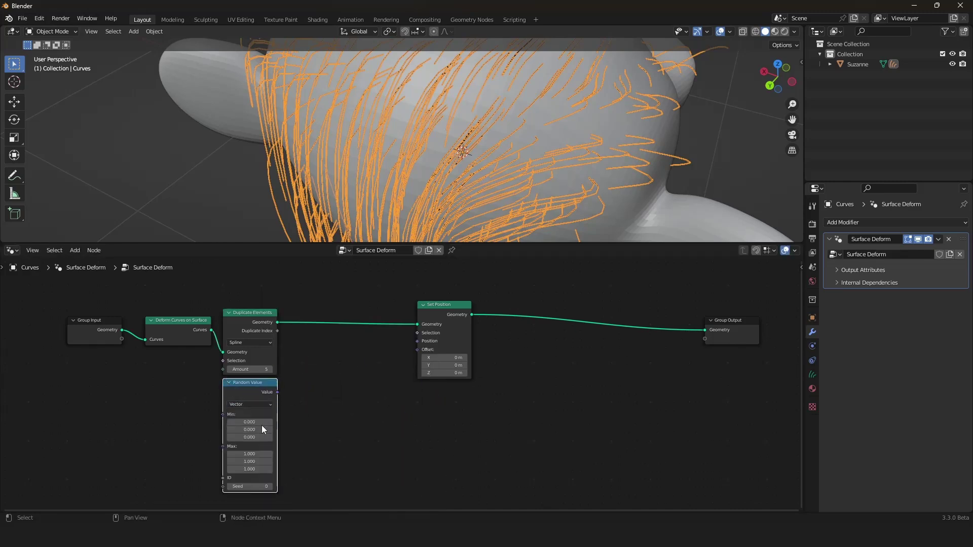
Connect the Random Value output to Set Position's Offset and set all three Max components to 0.050
drag(277, 393, 425, 351)
middle_drag(473, 189, 408, 192)
drag(248, 455, 187, 454)
scroll(386, 199, up, 4)
scroll(395, 202, down, 2)
Examine how the random offset scatters the duplicated hair strands, viewing the head closely from the side
middle_drag(394, 202, 517, 124)
scroll(370, 187, up, 2)
scroll(370, 187, up, 2)
scroll(517, 125, up, 4)
scroll(432, 332, up, 2)
middle_drag(432, 332, 395, 339)
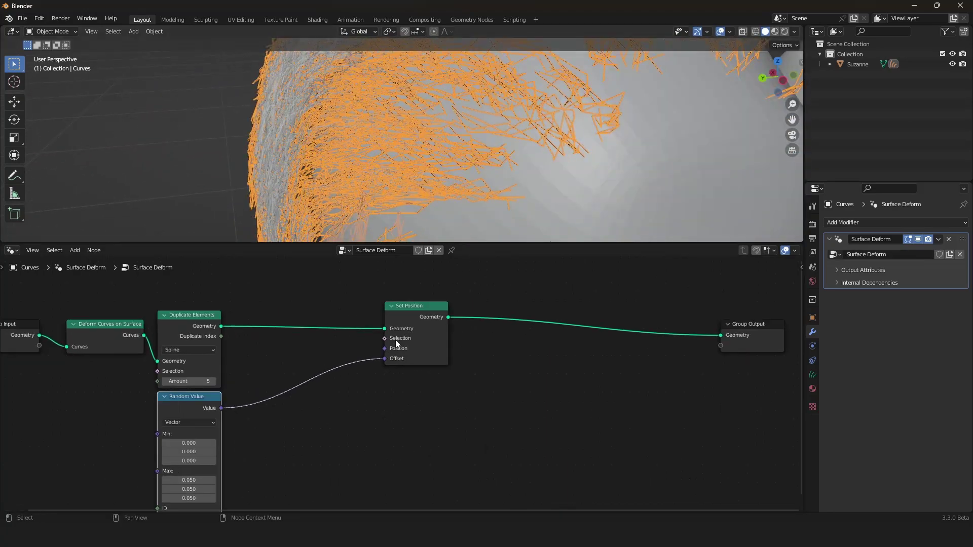
scroll(475, 169, down, 3)
mouse_move(475, 169)
middle_down()
mouse_move(473, 191)
mouse_move(412, 187)
mouse_move(472, 180)
middle_up()
scroll(472, 181, up, 2)
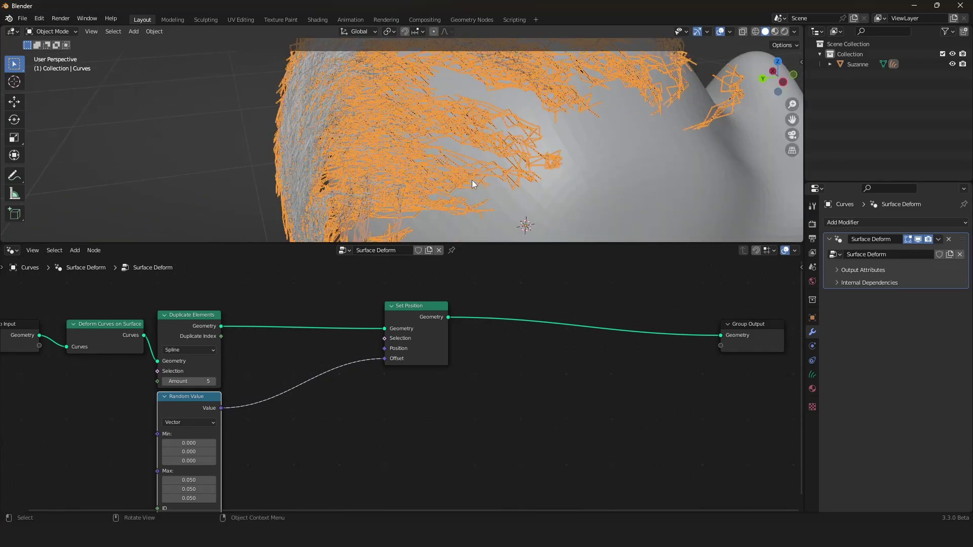
scroll(203, 426, up, 1)
Move the Group Input, Deform Curves on Surface and Duplicate Elements nodes away from Set Position, and place Random Value beneath Duplicate Elements
middle_drag(203, 425, 218, 403)
scroll(299, 330, down, 1)
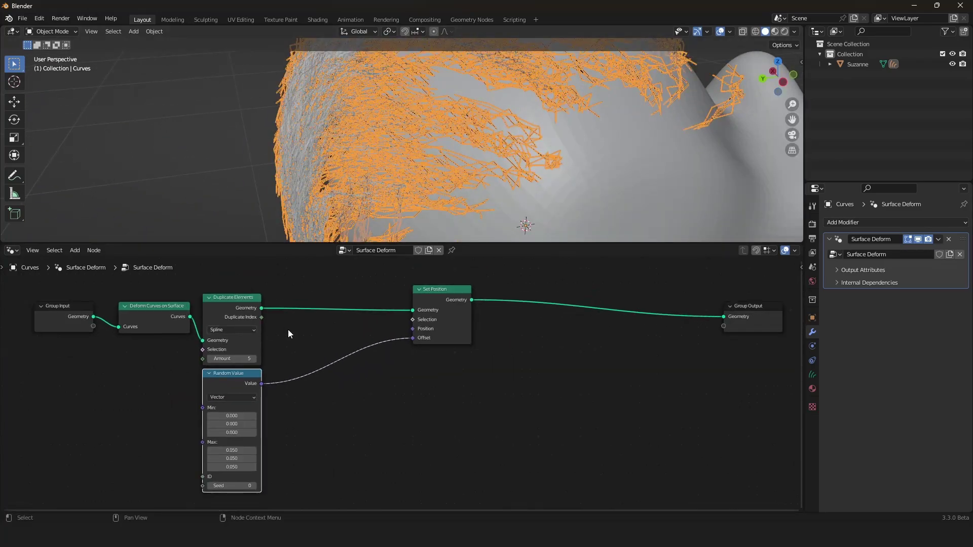
click(214, 314)
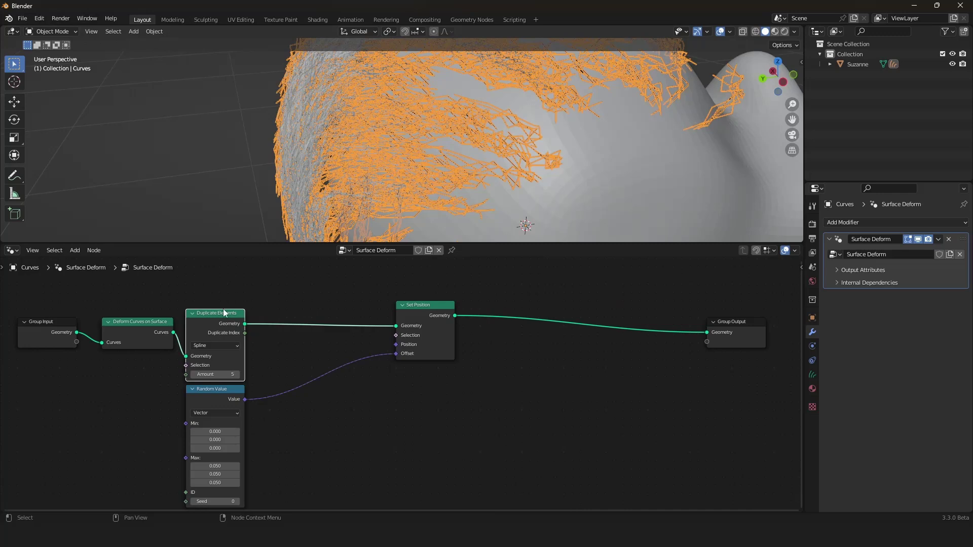
scroll(332, 364, down, 1)
middle_drag(332, 364, 367, 355)
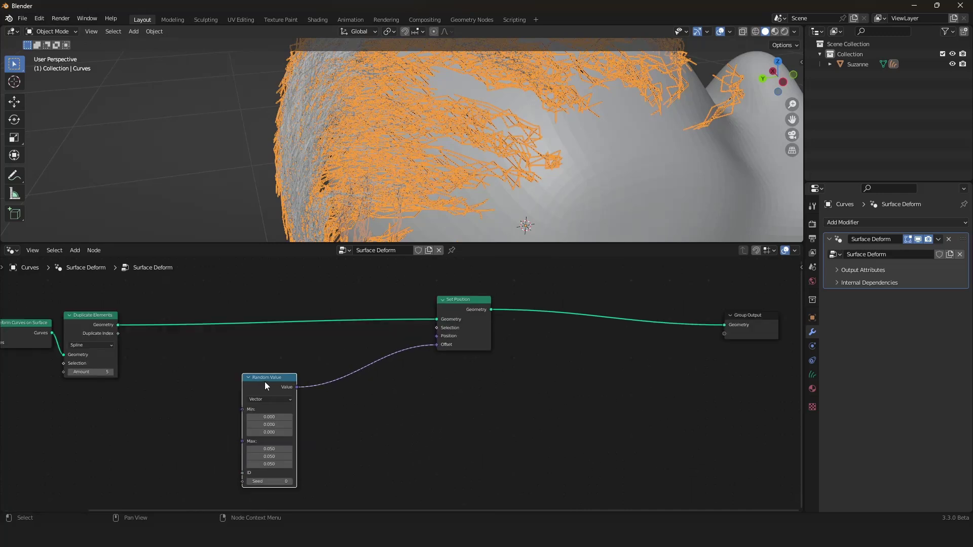
drag(264, 381, 77, 403)
click(78, 403)
click(202, 374)
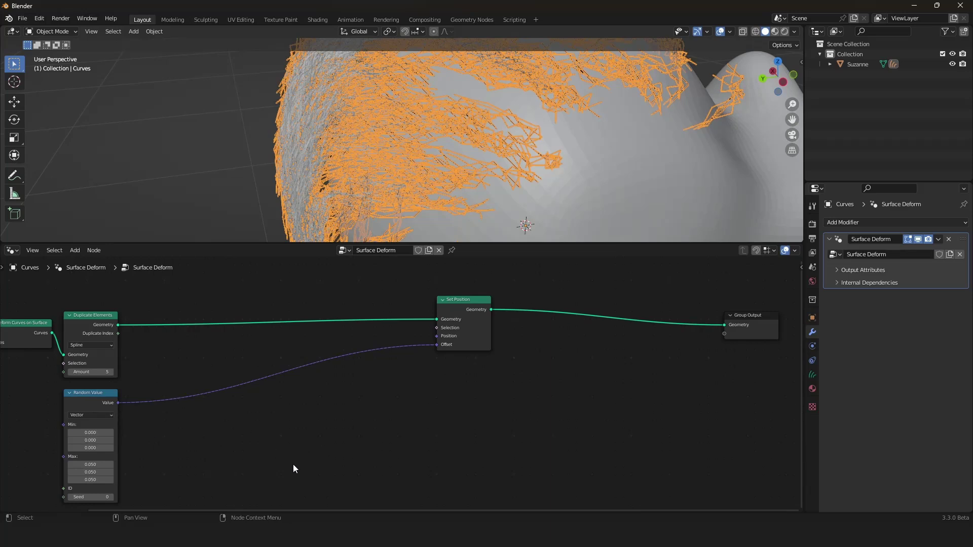
Insert a Capture Attribute node between Duplicate Elements and Set Position, with its domain set to Spline and data type to Vector
middle_drag(284, 454, 310, 458)
middle_drag(313, 411, 319, 399)
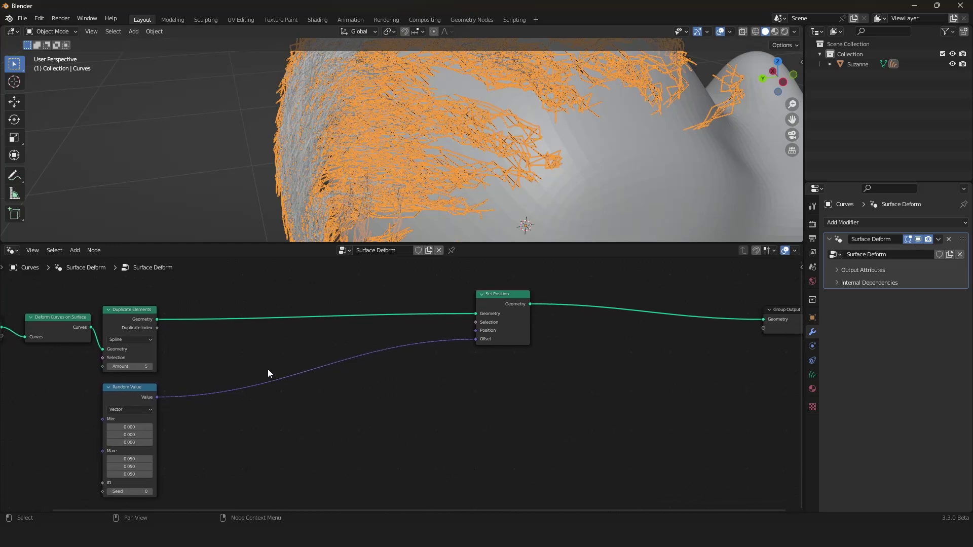
key(shift+a)
mouse_move(233, 204)
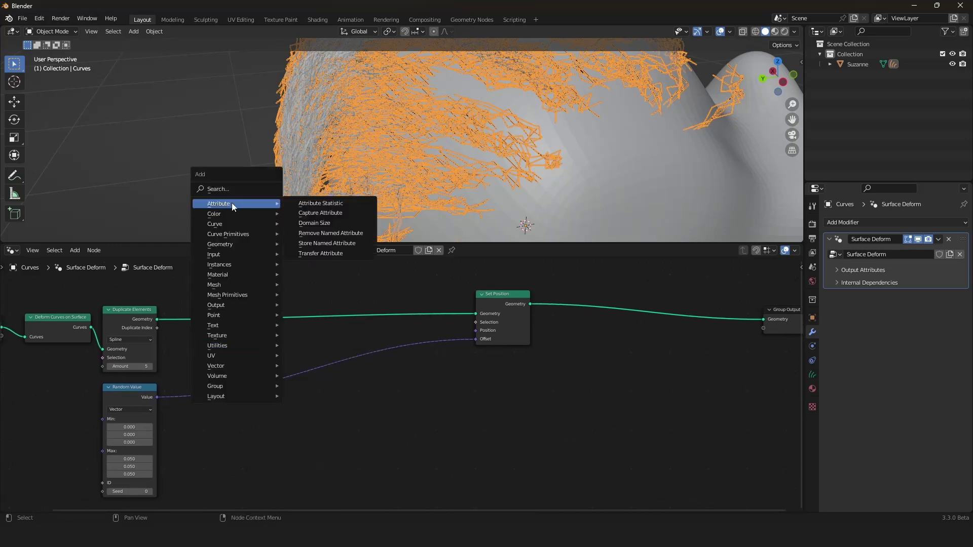
click(321, 213)
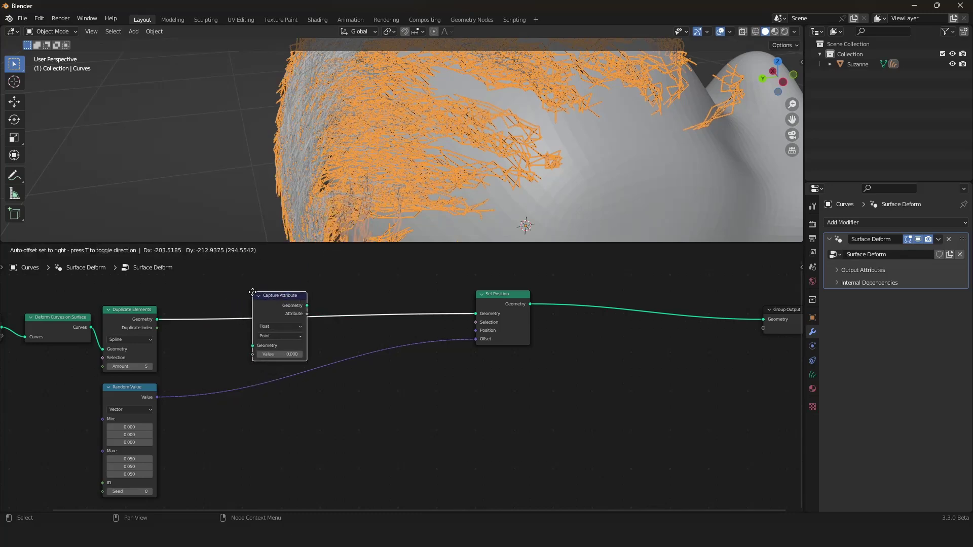
click(252, 292)
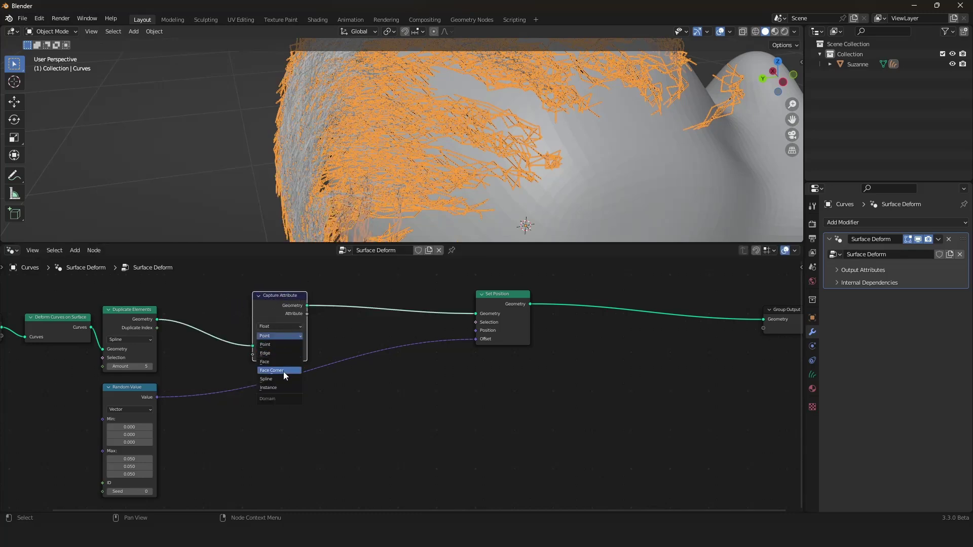
click(282, 378)
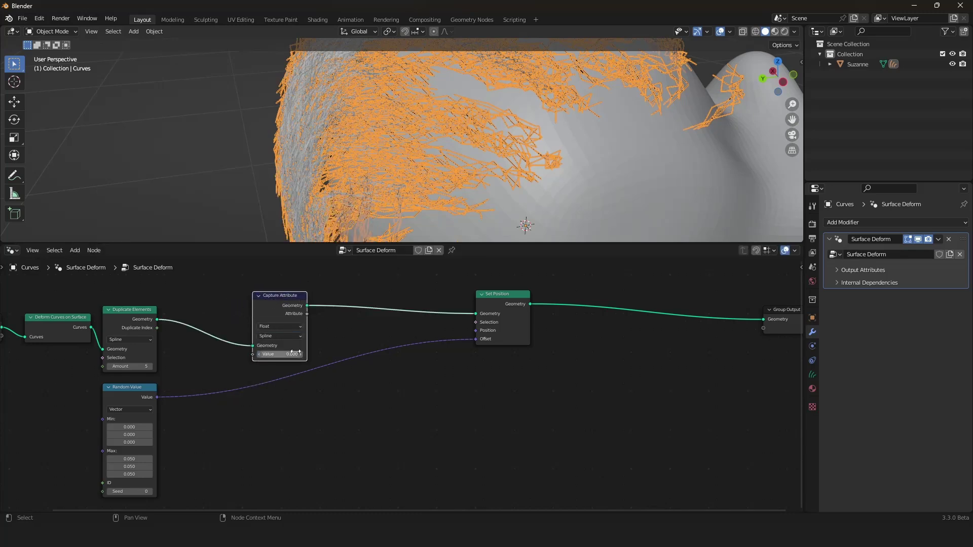
click(283, 325)
click(289, 351)
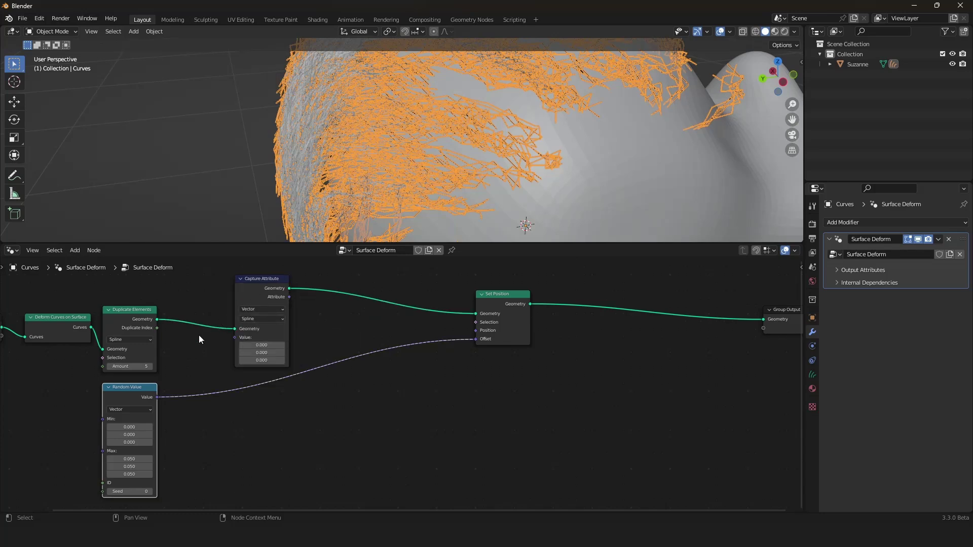
Connect Random Value to Capture Attribute's Value and route the captured Attribute into Set Position's Offset
drag(158, 397, 235, 338)
drag(288, 296, 479, 339)
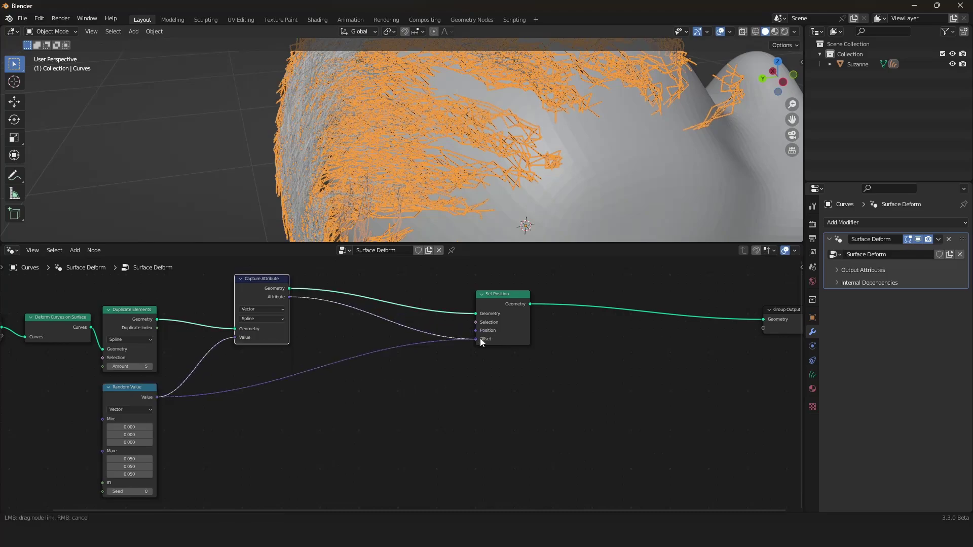
scroll(480, 210, down, 1)
middle_drag(480, 210, 508, 211)
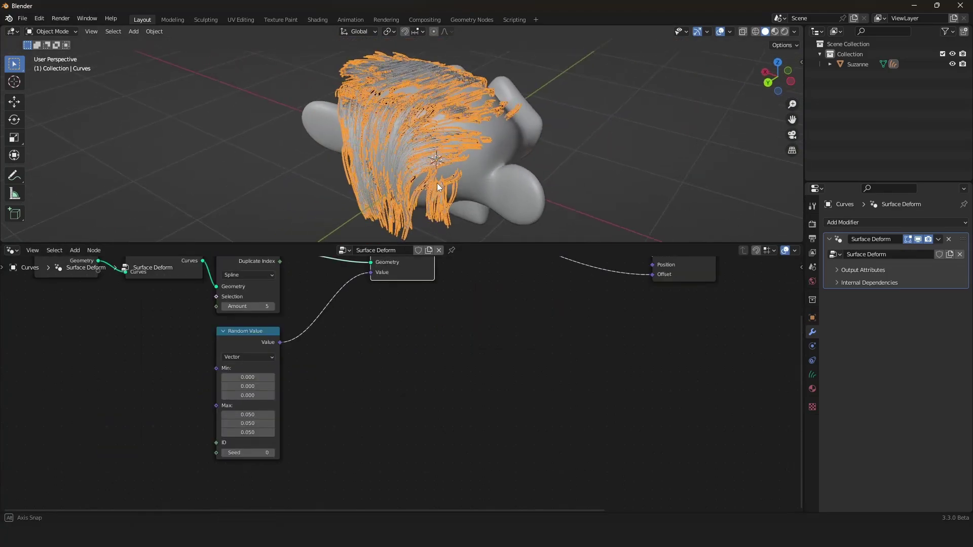
scroll(436, 183, up, 3)
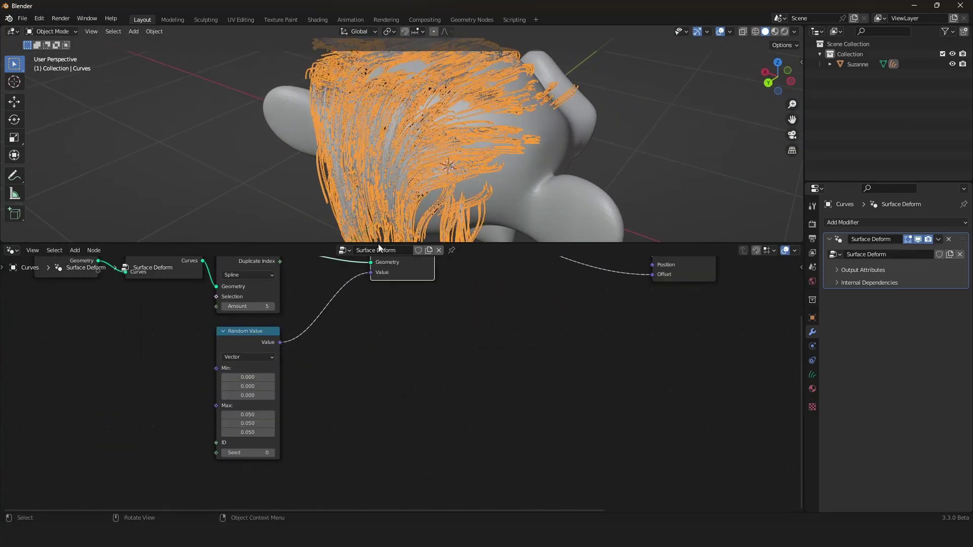
Add a Value node before Random Value and connect it to Random Value's Max input
scroll(301, 299, down, 4)
middle_drag(185, 384, 337, 404)
scroll(336, 404, up, 4)
key(shift+a)
click(158, 303)
text(val)
key(Return)
click(153, 391)
drag(194, 387, 401, 403)
Feed the Value node through a Multiply math node with factor -1.000 into Random Value's Min
text(math)
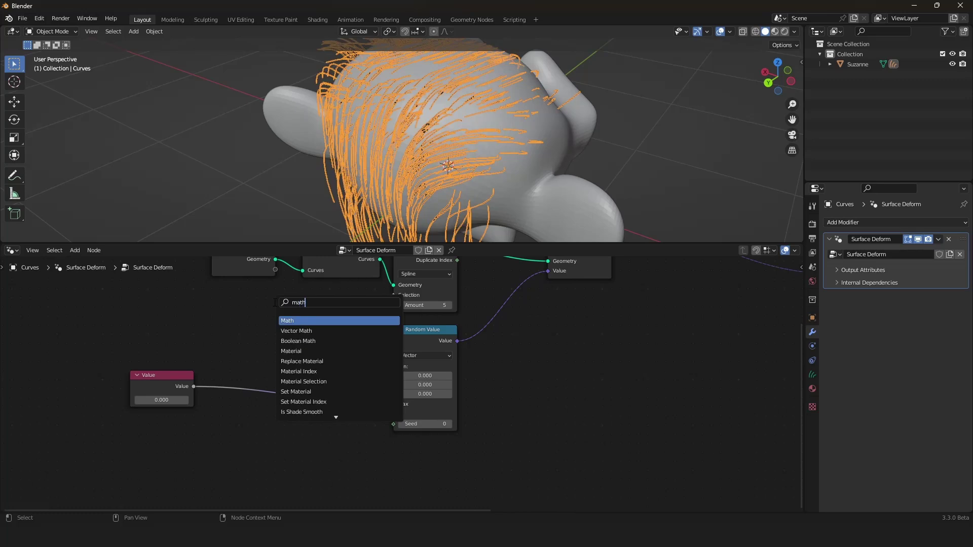
click(304, 321)
click(298, 346)
right_click(379, 349)
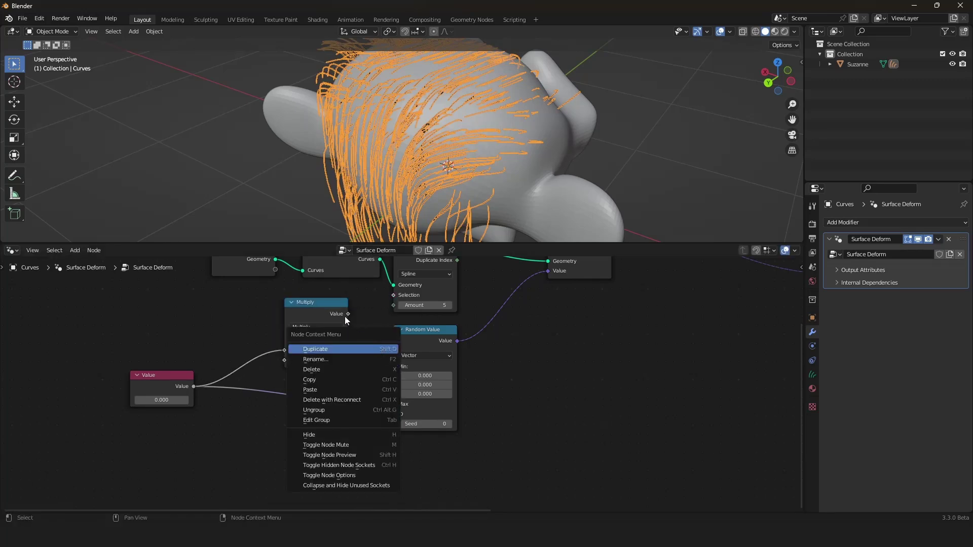
key(Escape)
mouse_move(347, 315)
mouse_down()
mouse_move(396, 367)
mouse_move(353, 323)
mouse_move(361, 319)
mouse_up()
Insert a Multiply node with factor 0.010 after the Value node so that it feeds both the Min and Max branches
scroll(365, 322, down, 4)
middle_drag(372, 324, 331, 353)
scroll(327, 354, up, 5)
drag(95, 424, 203, 424)
shift+drag(197, 442, 53, 431)
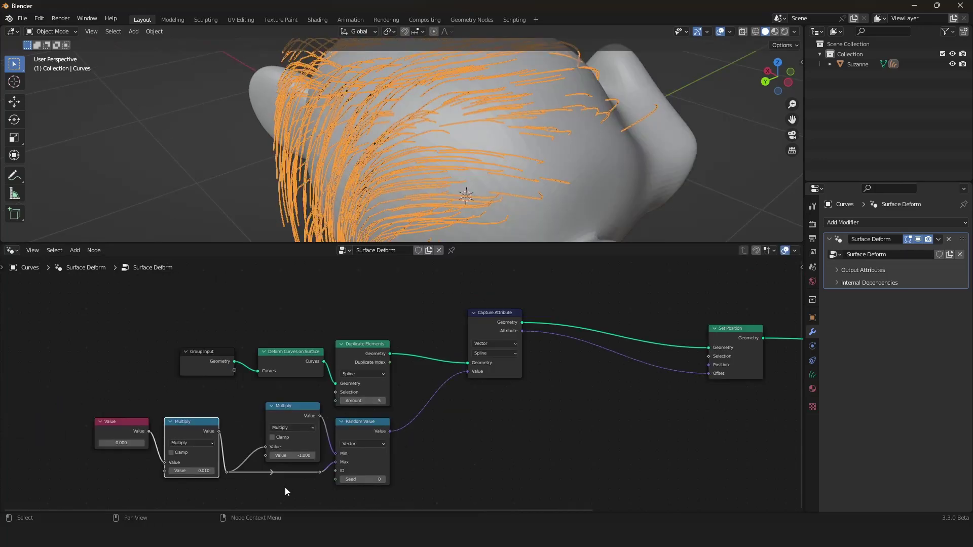
Try out small increases of the Value node to preview the spread of the hair strands
drag(304, 502, 87, 398)
click(205, 409)
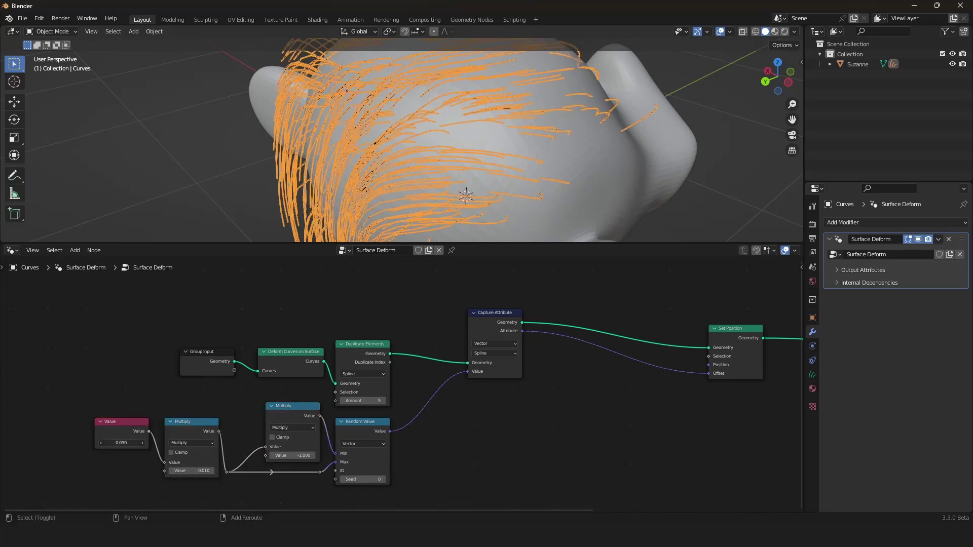
drag(122, 442, 202, 442)
key(Escape)
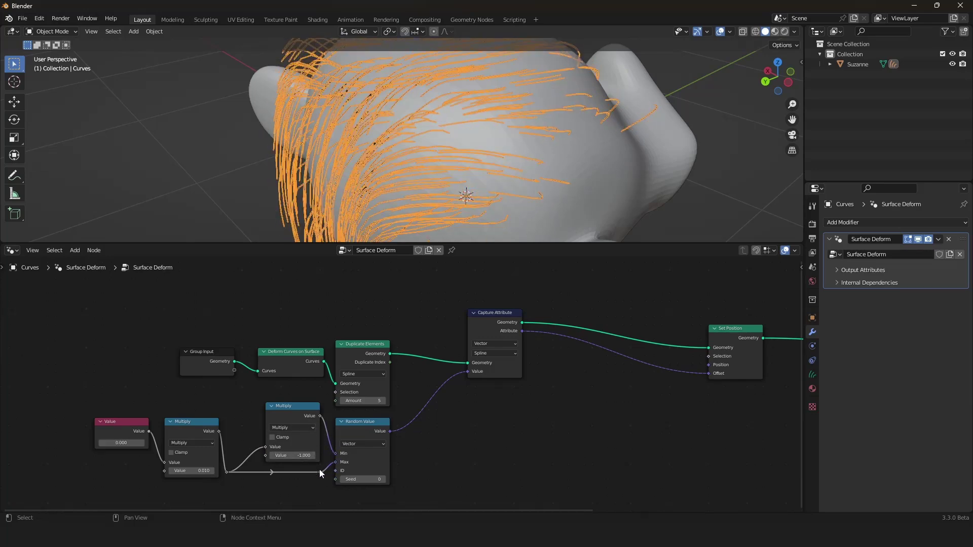
click(178, 430)
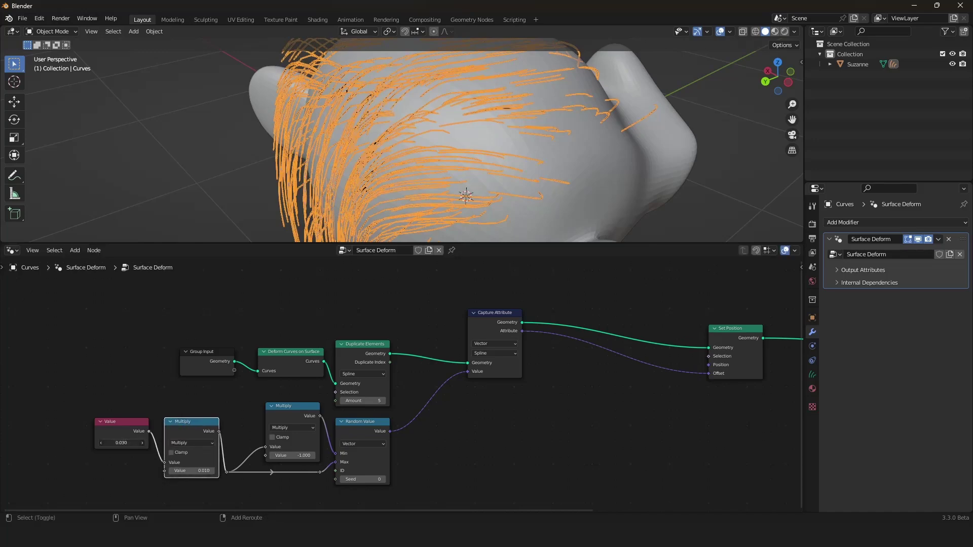
shift+drag(122, 443, 145, 443)
key(Escape)
scroll(148, 395, down, 2)
middle_drag(147, 392, 138, 391)
drag(303, 478, 122, 415)
click(289, 482)
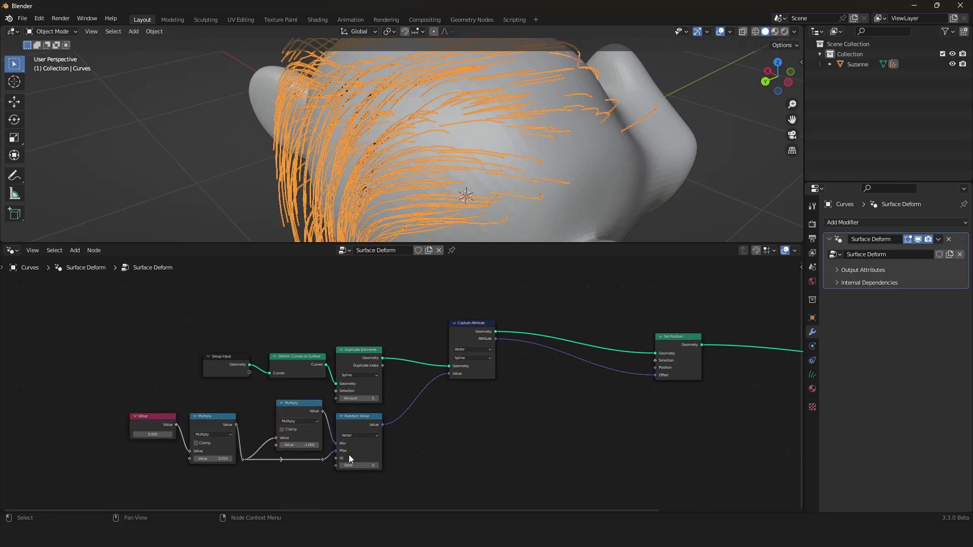
Raise the Value node to about 2.5 to spread the duplicated strands apart
scroll(411, 443, down, 4)
middle_drag(452, 440, 376, 444)
scroll(376, 444, up, 5)
mouse_move(415, 154)
middle_down()
mouse_move(387, 151)
mouse_move(440, 153)
mouse_move(407, 158)
middle_up()
scroll(440, 152, down, 2)
middle_drag(53, 400, 131, 377)
drag(86, 436, 182, 436)
Set the Amount of Duplicate Elements to 37
middle_drag(435, 181, 364, 161)
scroll(366, 162, up, 4)
scroll(274, 400, up, 5)
drag(263, 403, 306, 404)
Examine the thickened hair clumps and their tips up close from the side and back of the head
scroll(306, 166, down, 5)
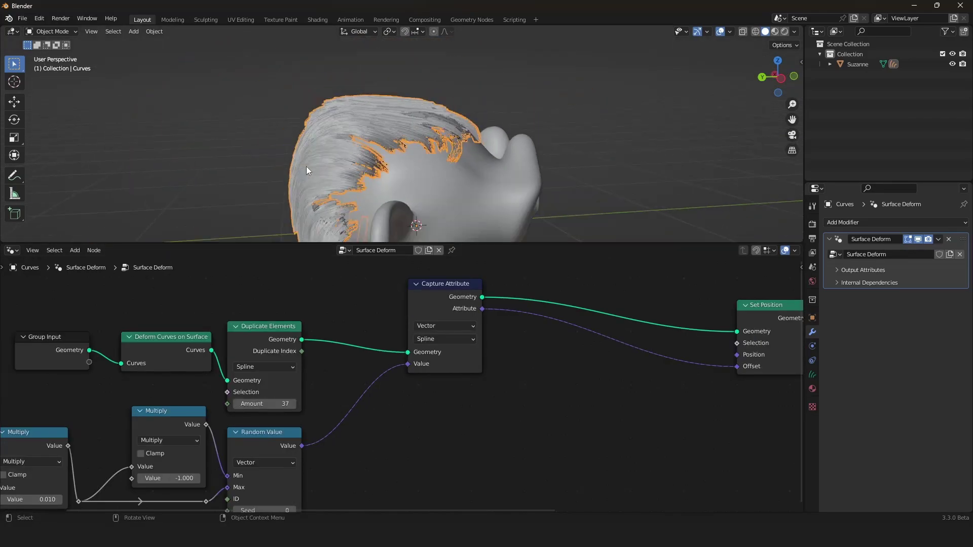
middle_drag(306, 166, 421, 87)
scroll(352, 157, up, 3)
scroll(352, 157, down, 3)
scroll(421, 87, up, 5)
shift+middle_drag(441, 211, 476, 177)
scroll(449, 140, up, 2)
middle_drag(449, 139, 463, 93)
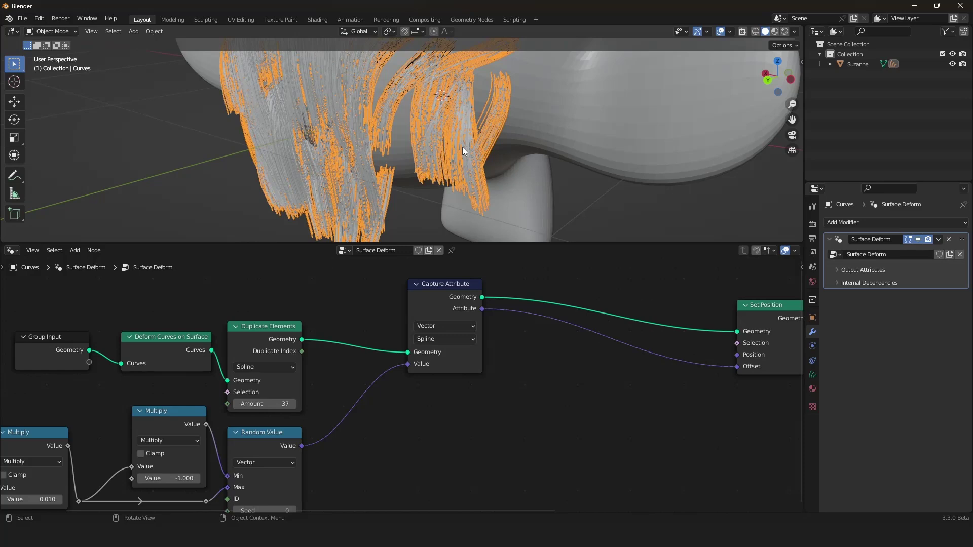
Move the Capture Attribute node close beside Duplicate Elements and Random Value
scroll(437, 430, down, 7)
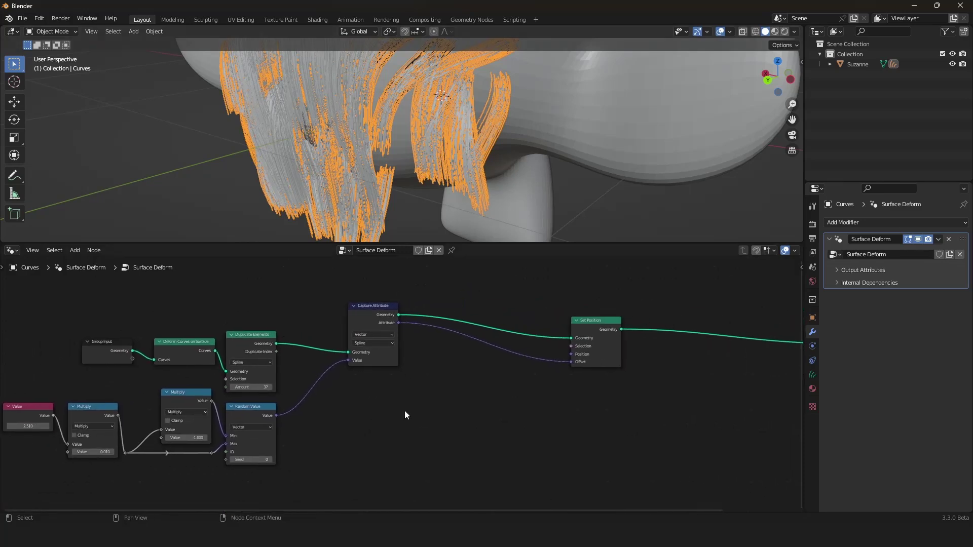
drag(381, 344, 349, 361)
scroll(378, 397, up, 3)
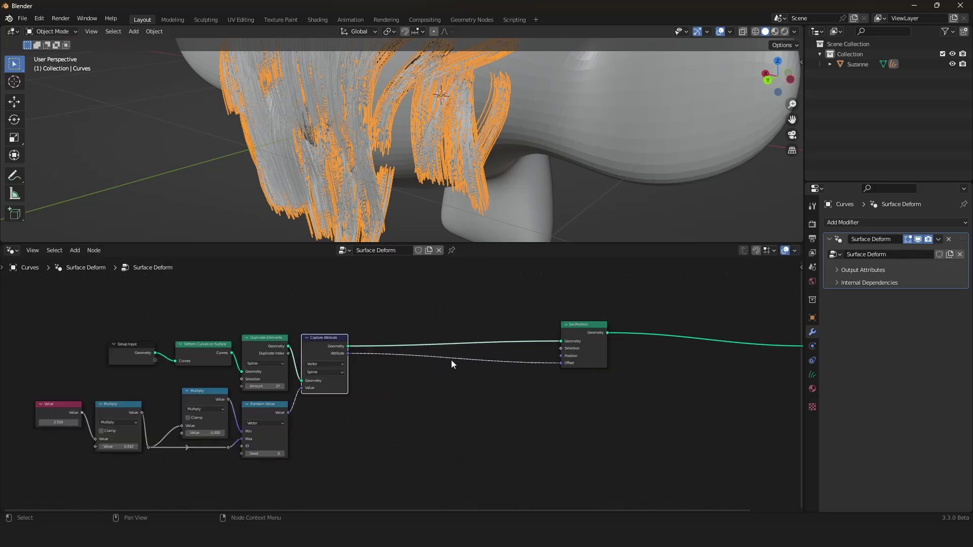
Add a Spline Parameter node directly above Capture Attribute
scroll(446, 226, down, 5)
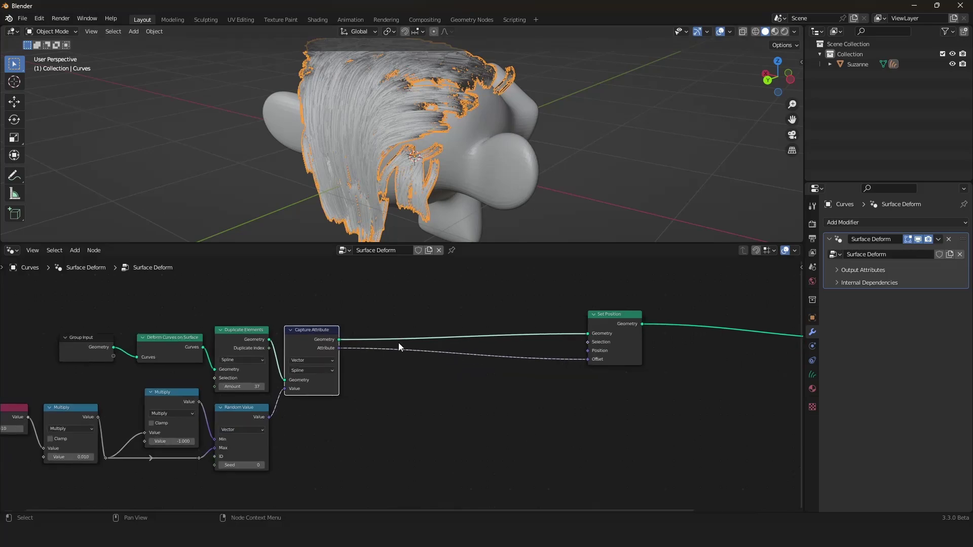
scroll(398, 343, up, 1)
scroll(483, 150, up, 5)
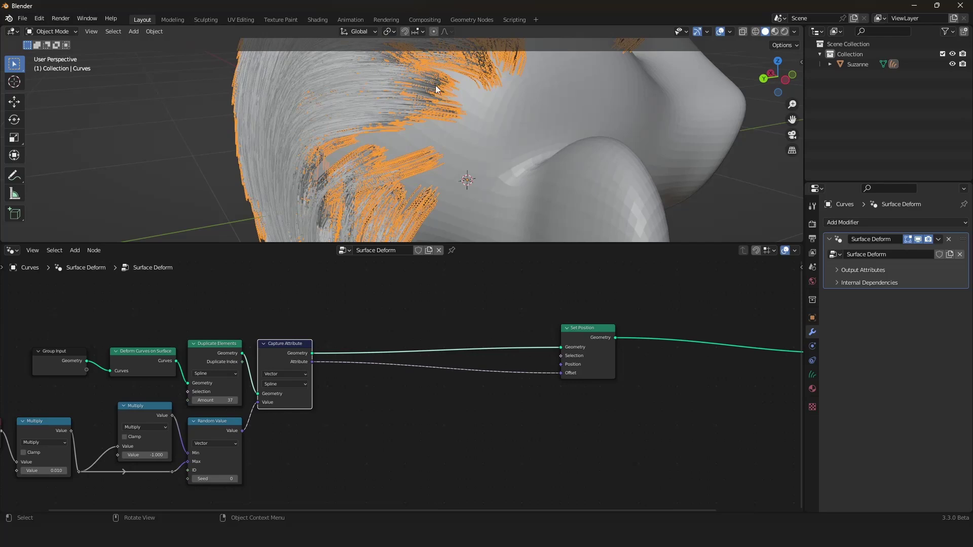
middle_drag(430, 108, 333, 159)
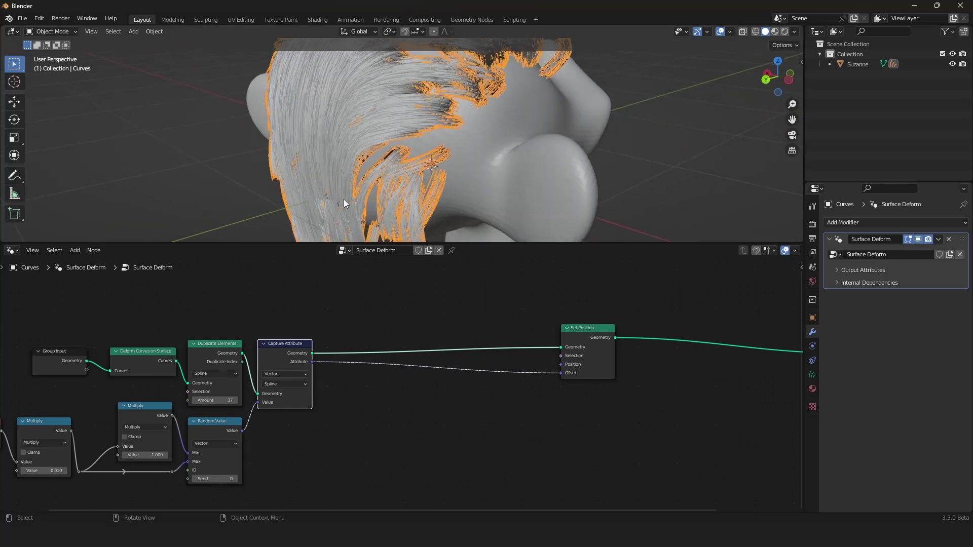
scroll(374, 318, down, 3)
middle_drag(374, 318, 383, 298)
scroll(387, 320, up, 1)
scroll(381, 298, up, 3)
key(shift+a)
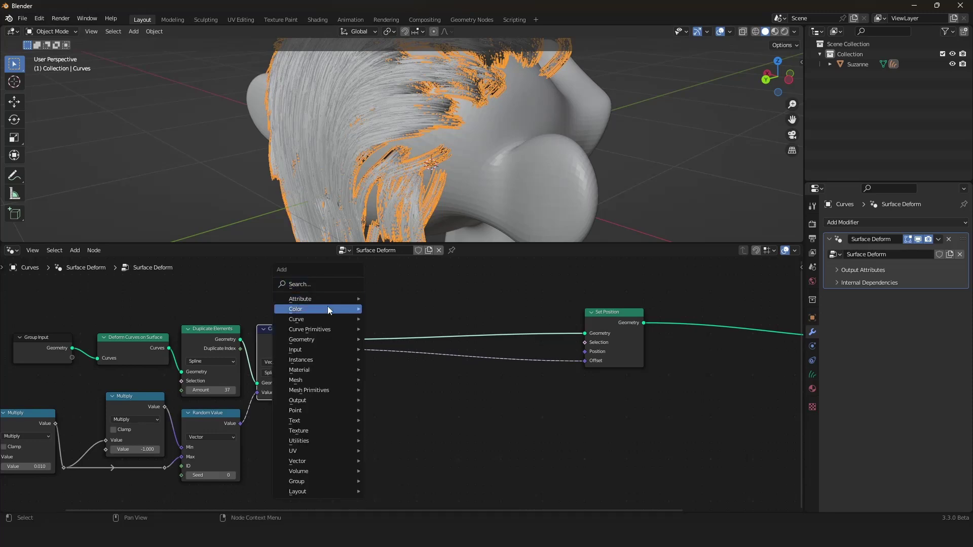
mouse_move(317, 318)
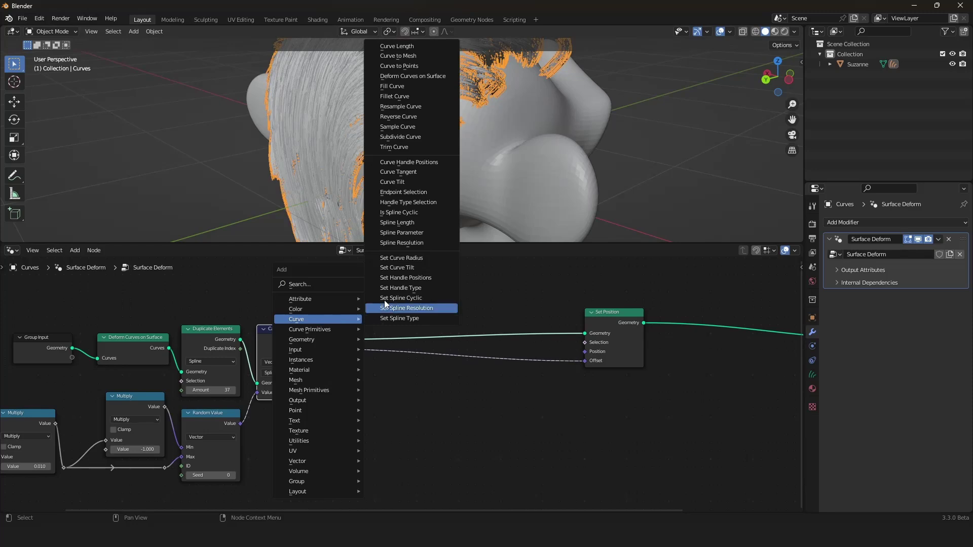
click(410, 233)
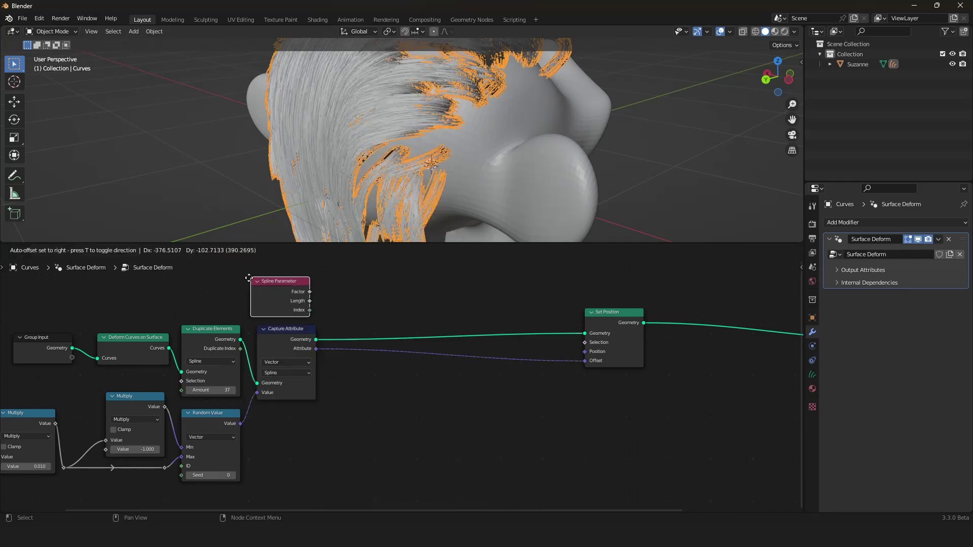
click(286, 296)
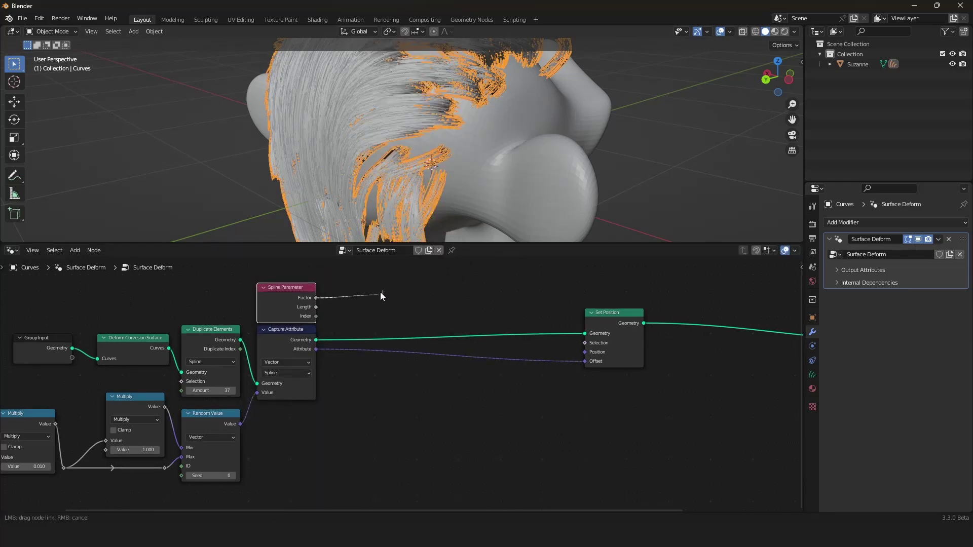
Insert a Vector Math node on the link between Capture Attribute's Attribute output and Set Position's Offset
drag(380, 292, 381, 292)
scroll(460, 105, up, 1)
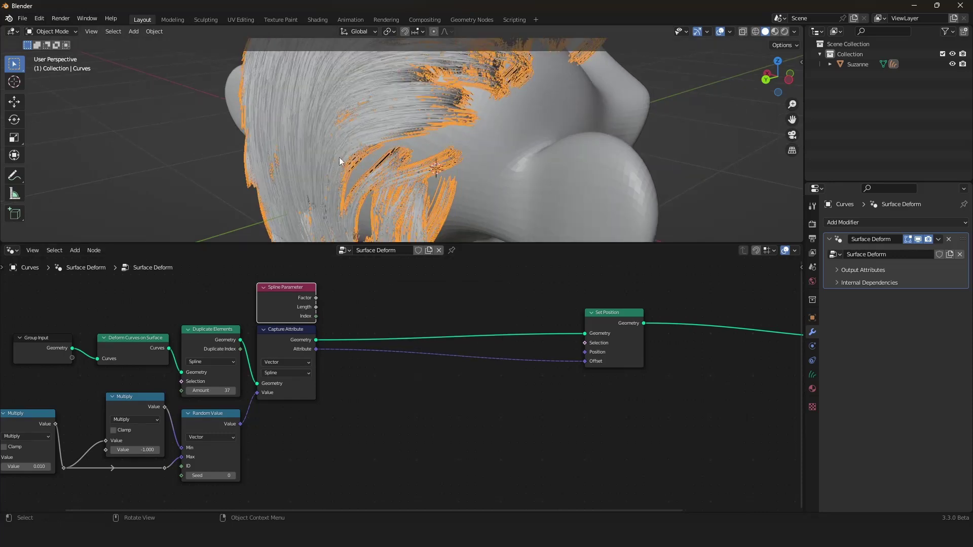
middle_drag(370, 319, 341, 306)
drag(282, 285, 351, 264)
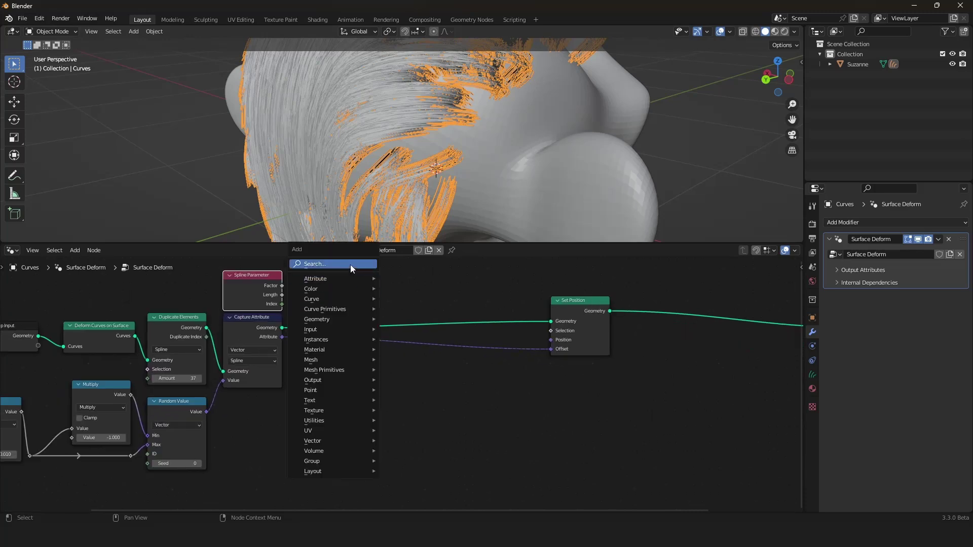
text(vec)
key(Down)
key(Return)
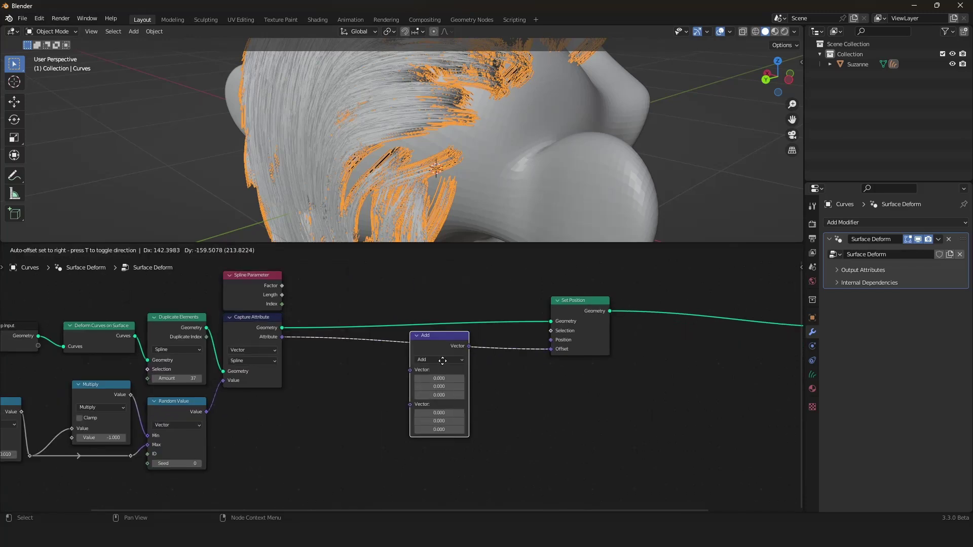
click(445, 361)
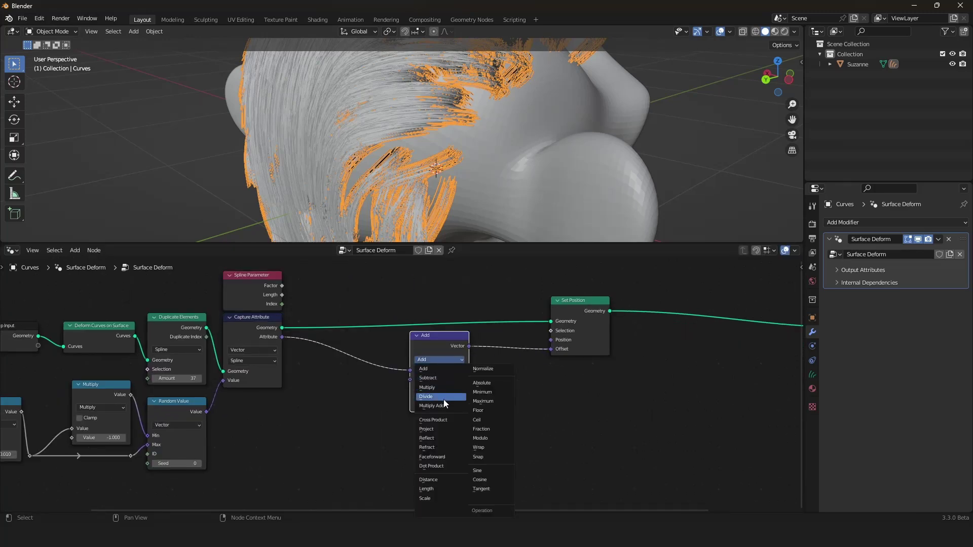
Set the Vector Math operation to Scale, trying out Multiply for comparison
click(425, 499)
click(430, 361)
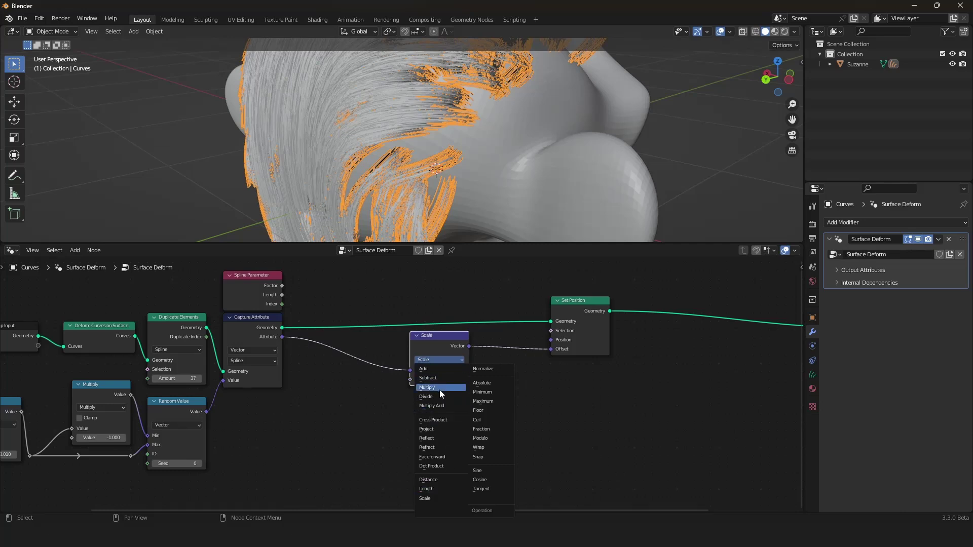
click(439, 388)
click(423, 360)
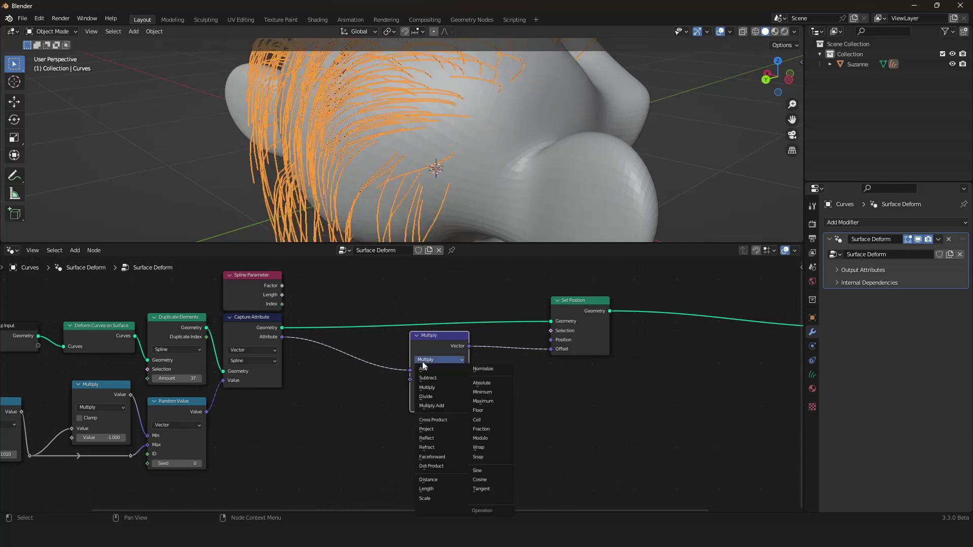
click(437, 499)
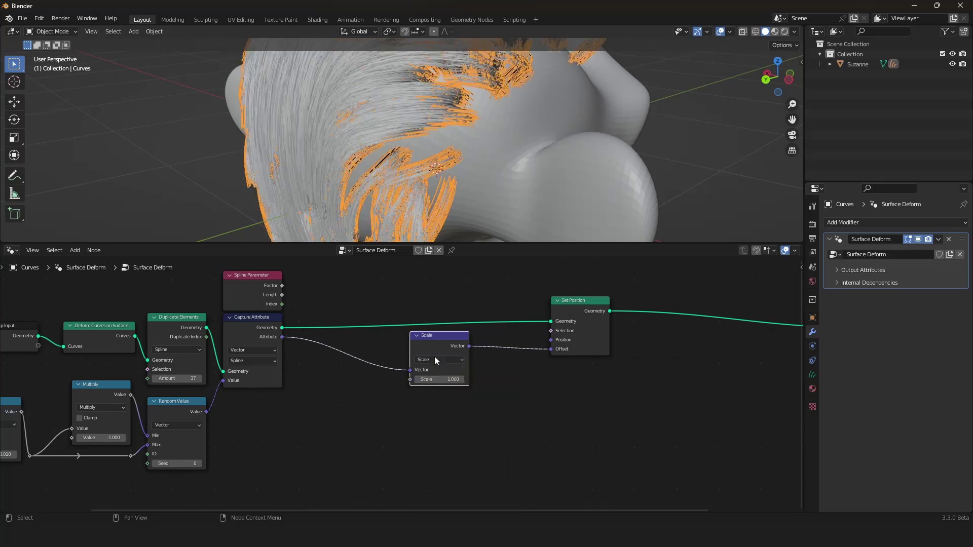
Connect Spline Parameter's Factor to the Scale input of the Scale node and place Spline Parameter beneath Capture Attribute
drag(281, 285, 408, 381)
middle_drag(477, 165, 445, 155)
scroll(439, 151, up, 2)
scroll(446, 155, down, 2)
scroll(446, 155, up, 5)
scroll(423, 381, down, 1)
drag(270, 293, 281, 396)
scroll(293, 408, up, 2)
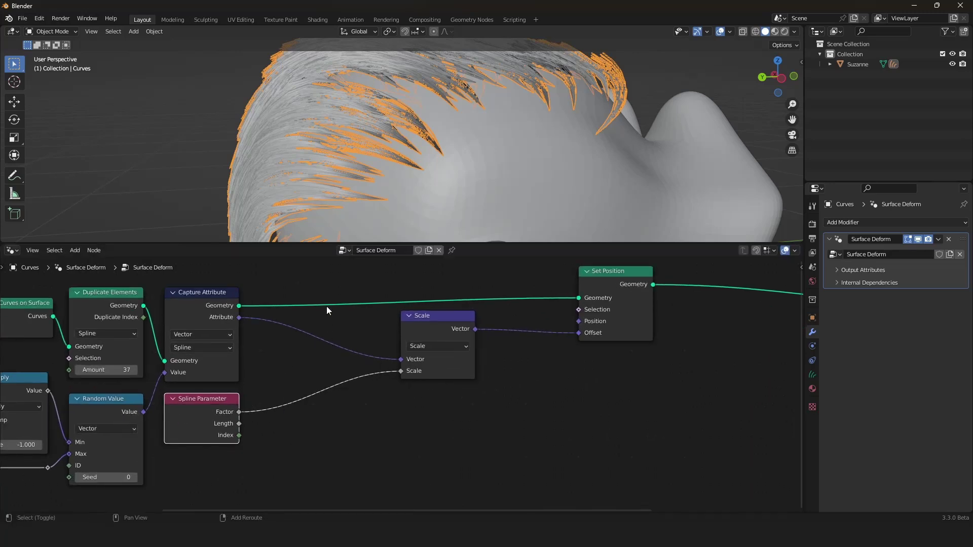
Insert a Map Range node on the link between Spline Parameter's Factor and the Scale node's Scale input
key(shift+a)
click(328, 284)
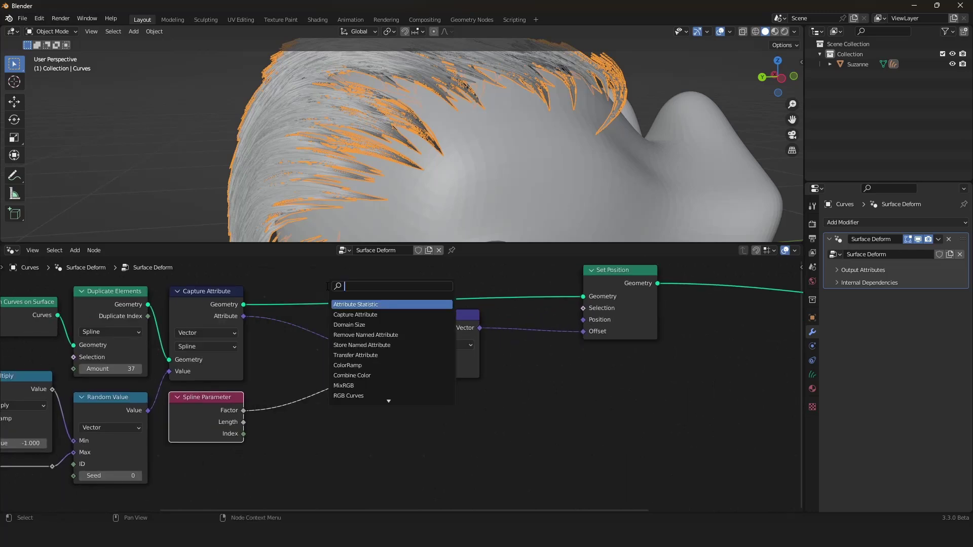
text(map)
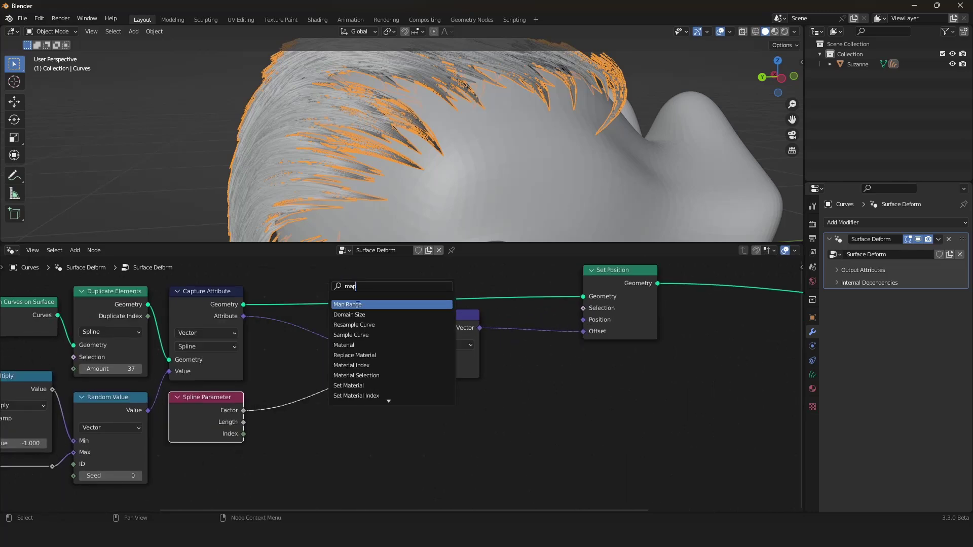
click(358, 304)
click(314, 396)
Invert the Map Range output by setting To Min to 1 and To Max to 0
scroll(320, 397, down, 1)
middle_drag(326, 403, 331, 369)
scroll(333, 371, up, 2)
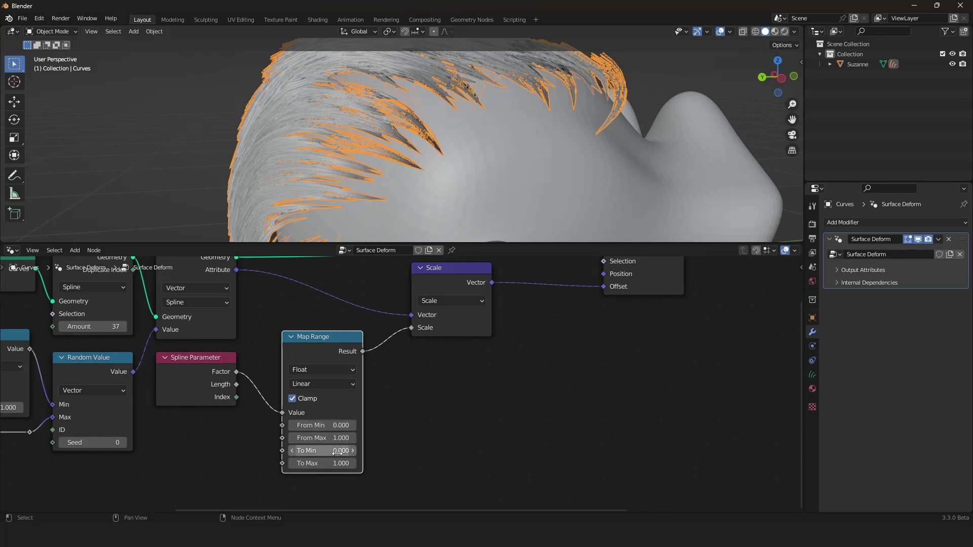
key(Return)
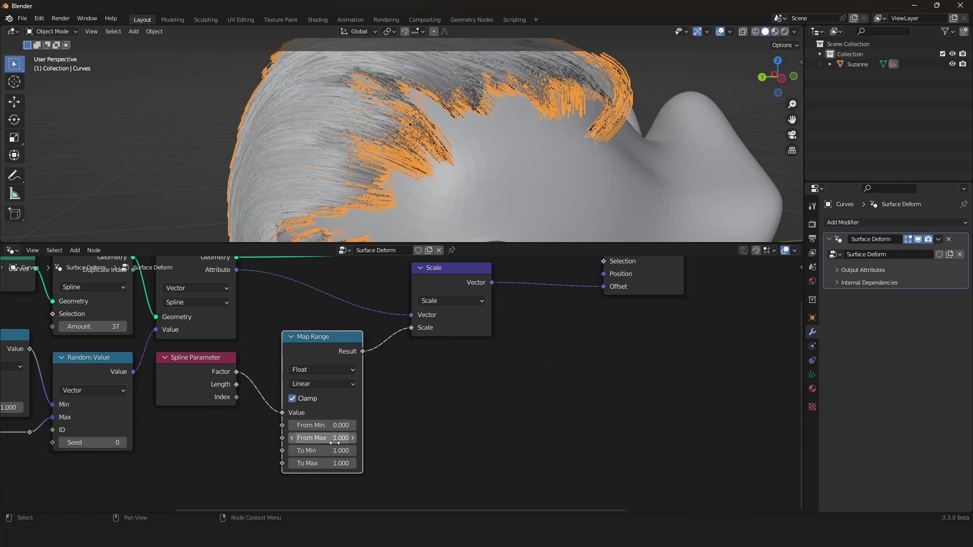
key(Return)
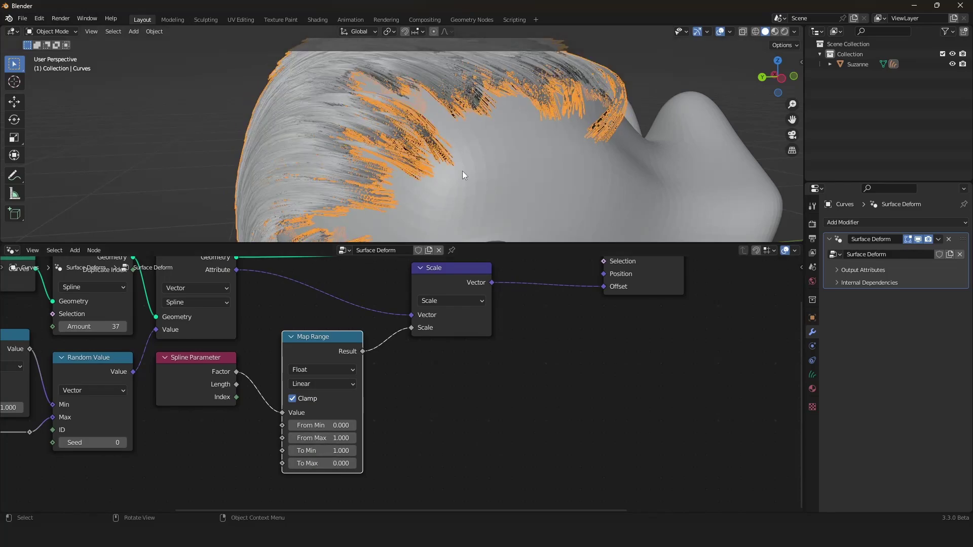
Examine the clumping of the hair strands around the head from several angles and distances
scroll(464, 166, down, 4)
middle_drag(464, 185, 436, 156)
middle_drag(436, 156, 577, 155)
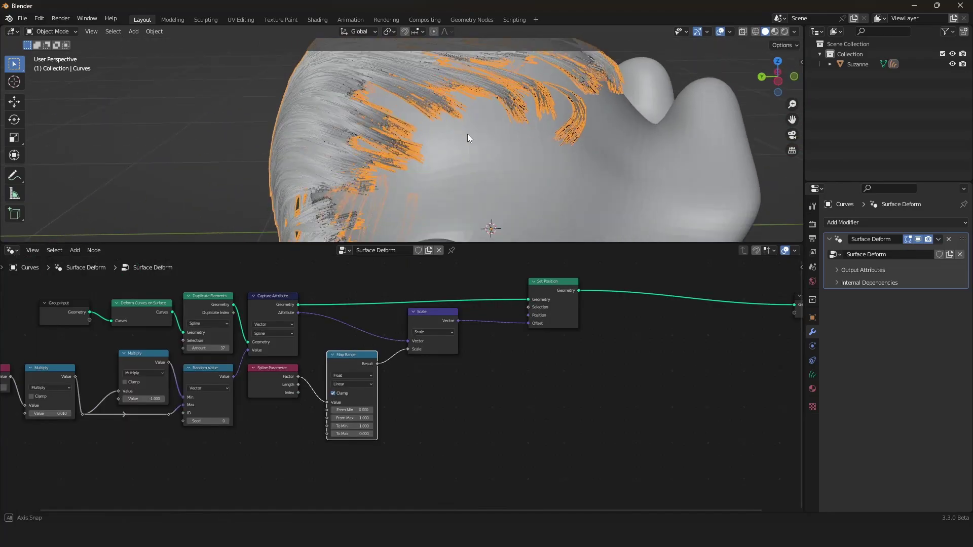
scroll(466, 135, up, 4)
scroll(471, 153, down, 8)
scroll(573, 152, up, 3)
middle_drag(543, 124, 520, 96)
scroll(448, 170, down, 4)
scroll(520, 95, up, 5)
scroll(567, 291, down, 2)
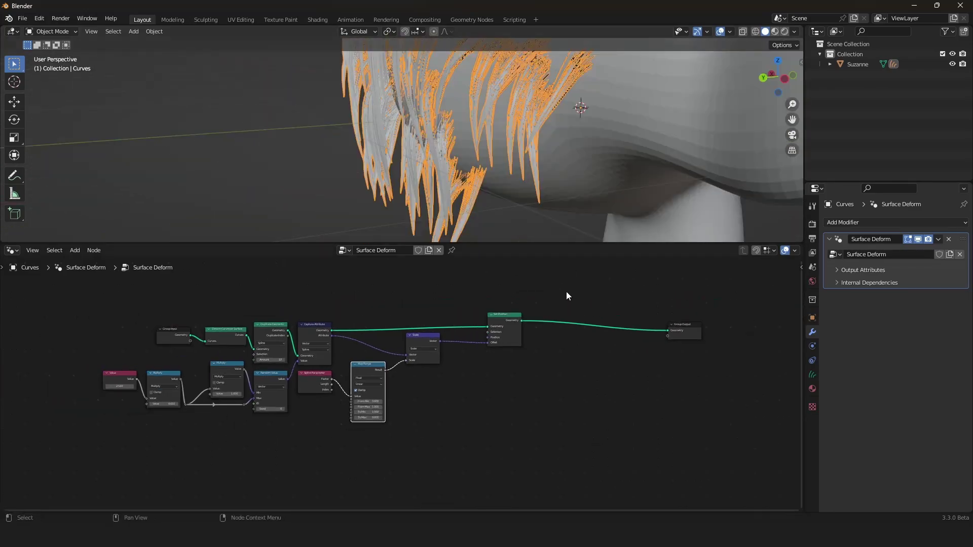
Move the Set Position node close to the Scale node to tidy the node tree
middle_drag(566, 291, 502, 315)
scroll(503, 314, up, 3)
drag(275, 393, 261, 407)
drag(356, 348, 327, 354)
drag(327, 354, 319, 354)
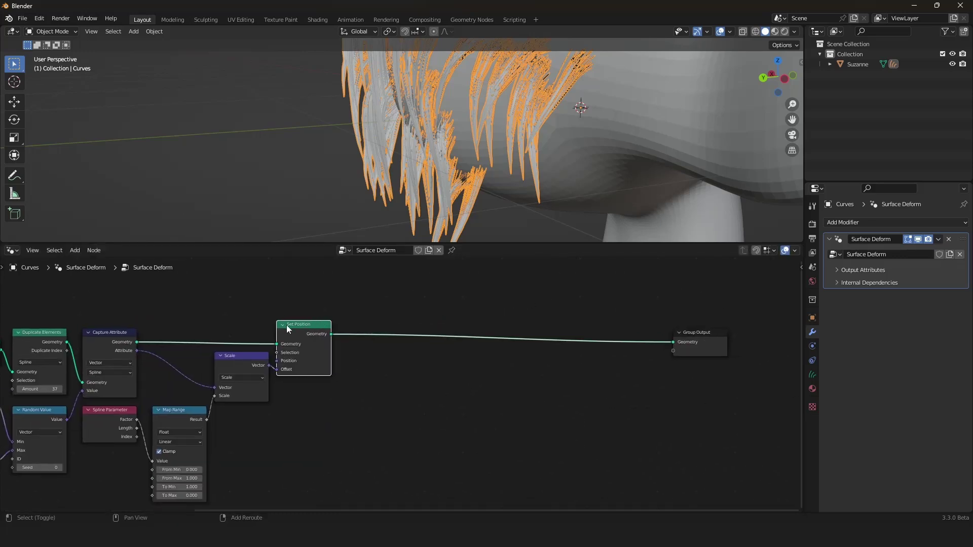
Duplicate the Set Position node and insert the copy on the link before Group Output
key(shift+d)
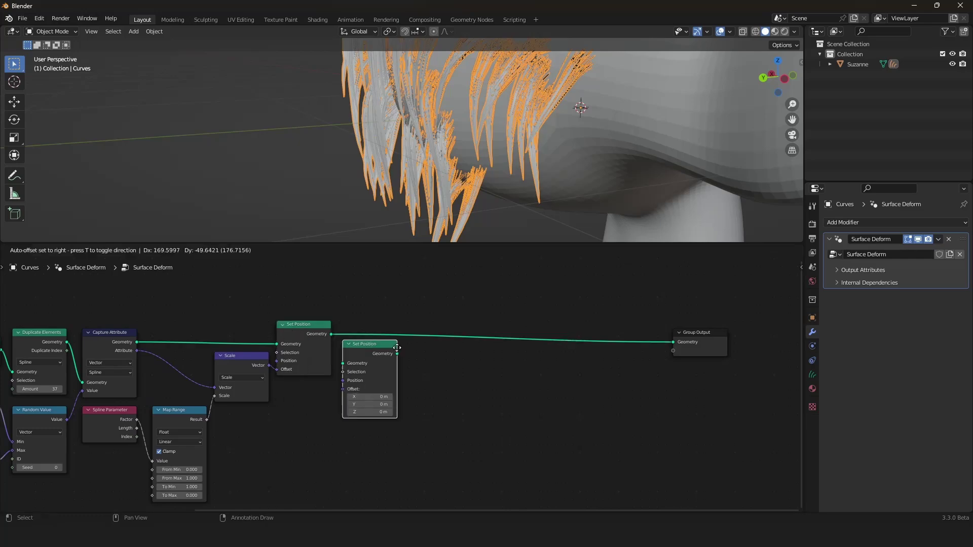
click(495, 323)
middle_drag(506, 203, 479, 224)
middle_drag(430, 98, 454, 115)
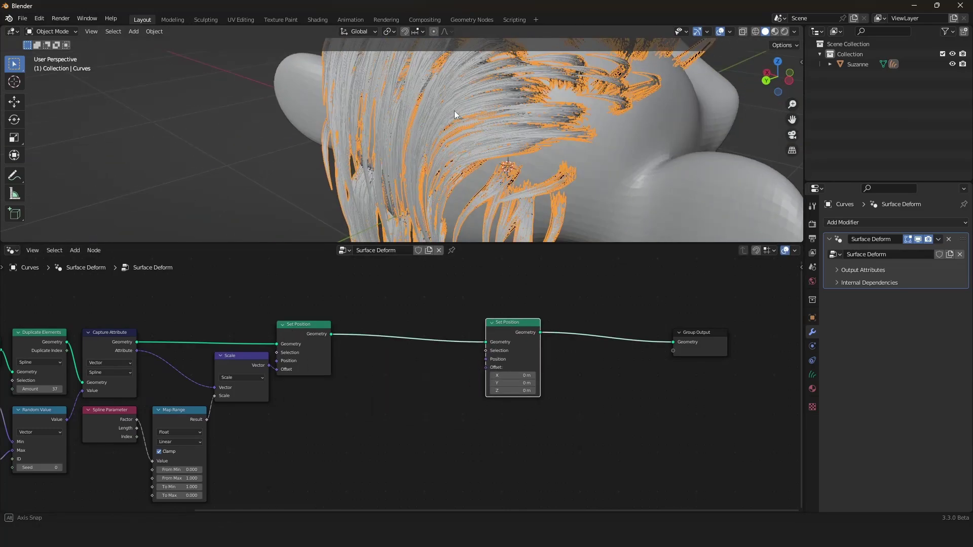
Add a Noise Texture node and connect its Color output to the second Set Position's Offset
scroll(518, 371, down, 3)
middle_drag(518, 371, 491, 363)
scroll(491, 363, up, 5)
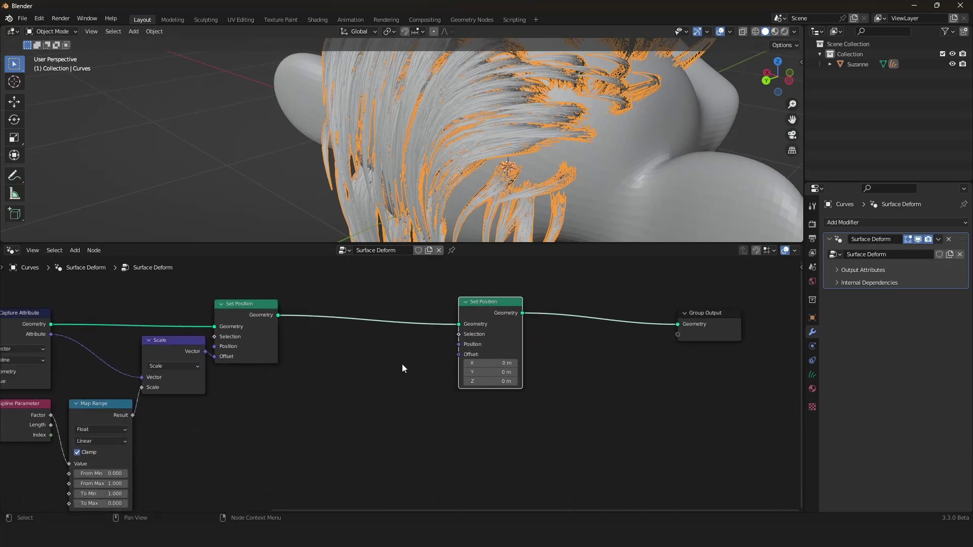
key(shift+a)
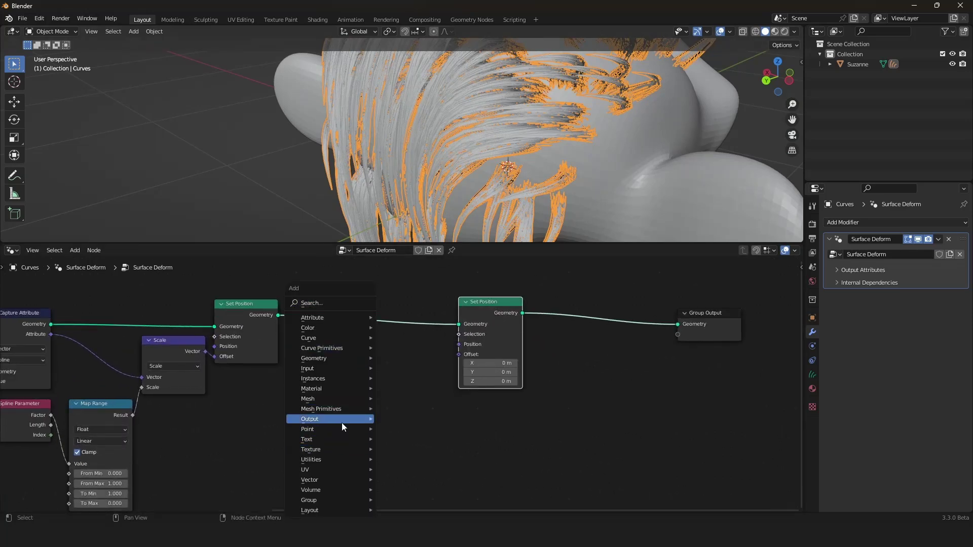
mouse_move(321, 449)
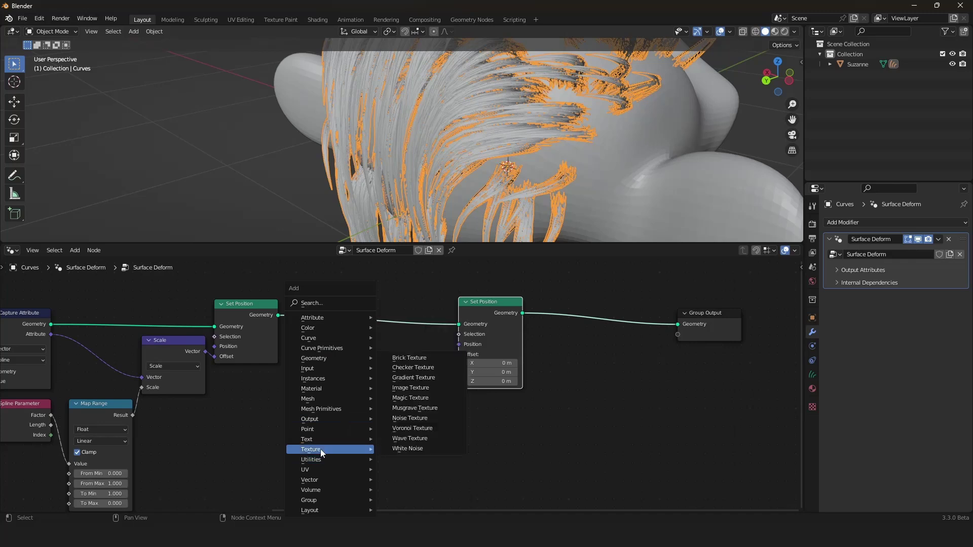
click(412, 419)
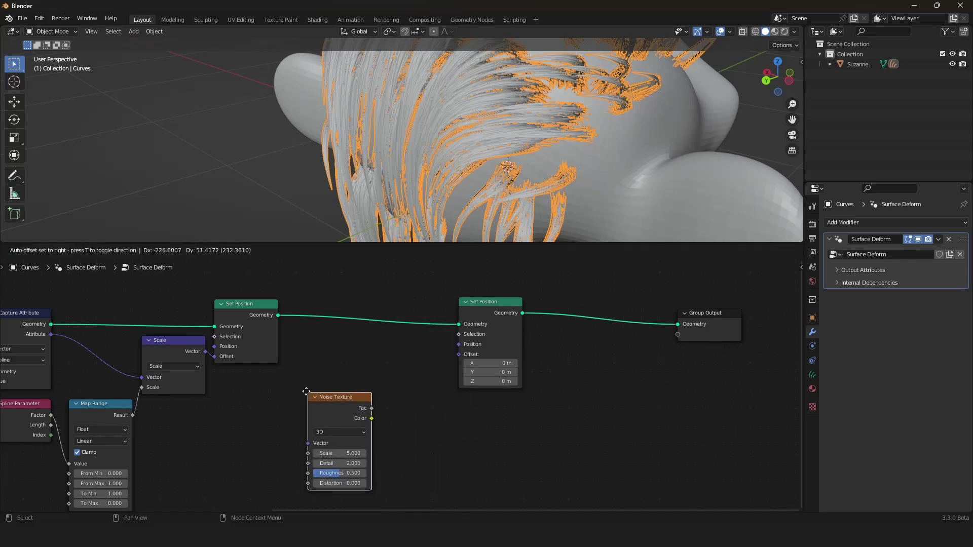
click(302, 403)
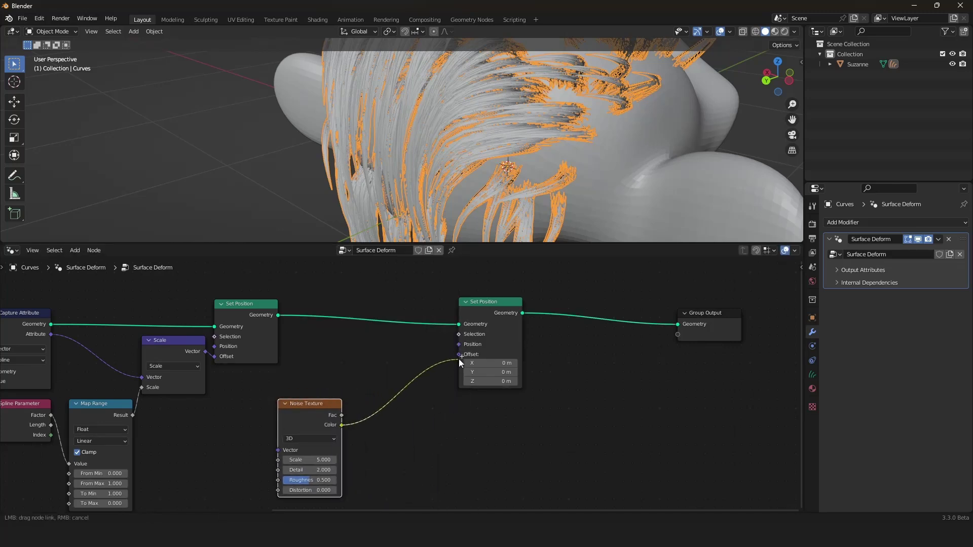
drag(461, 360, 459, 354)
Check the noise displacement on the hair and move the Noise Texture node beneath the Scale node
middle_drag(420, 152, 379, 198)
scroll(440, 71, down, 3)
middle_drag(400, 157, 525, 81)
scroll(524, 80, up, 3)
scroll(367, 355, down, 4)
scroll(366, 352, up, 2)
drag(318, 370, 177, 394)
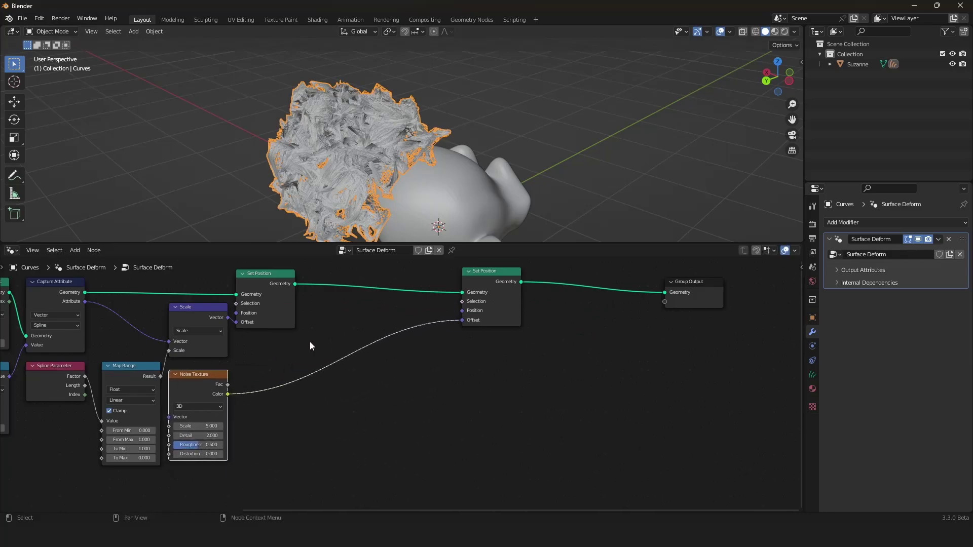
Insert a Vector Math node between Noise Texture's Color and the second Set Position's Offset, keeping the Add operation
middle_drag(395, 223, 287, 59)
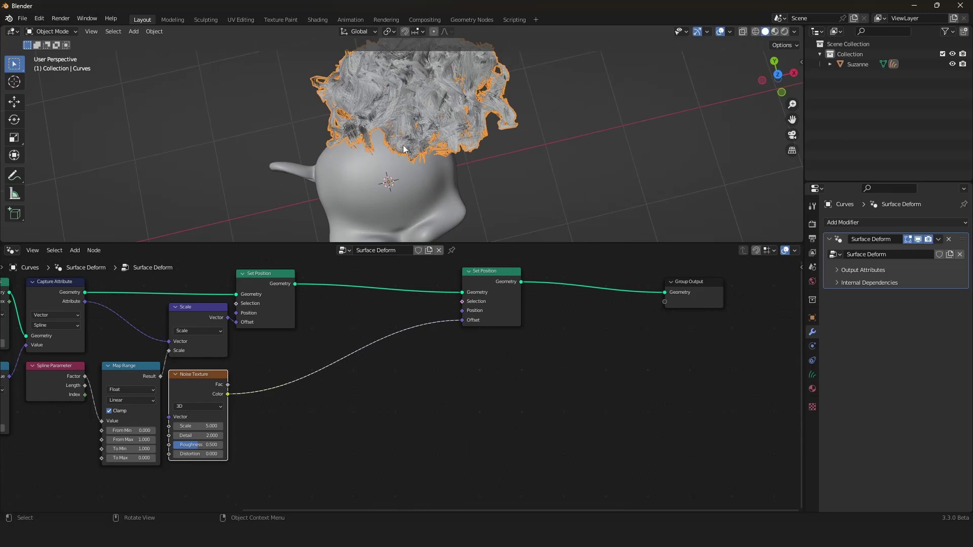
middle_drag(404, 145, 489, 94)
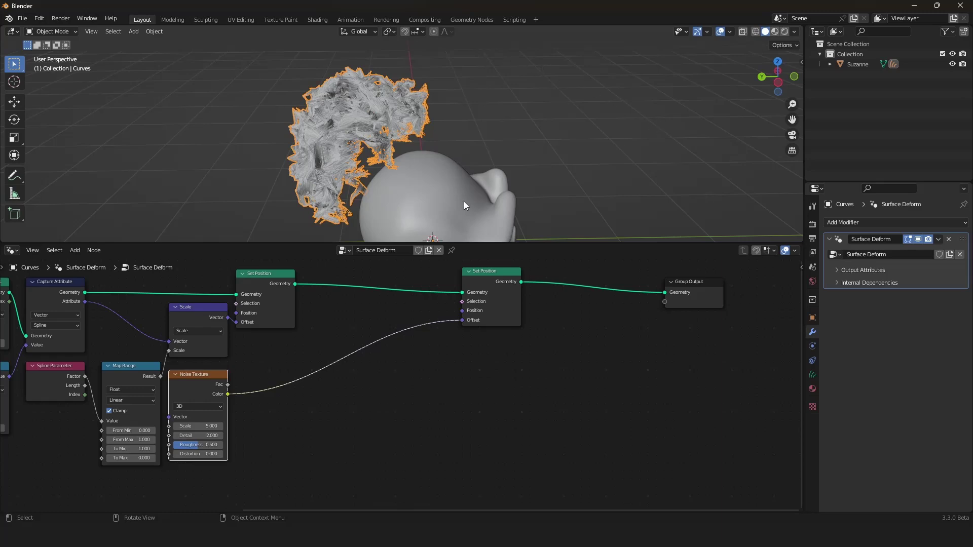
scroll(469, 117, down, 1)
middle_drag(458, 122, 512, 138)
scroll(406, 333, down, 1)
middle_drag(407, 333, 433, 339)
scroll(405, 334, up, 2)
key(shift+a)
click(345, 169)
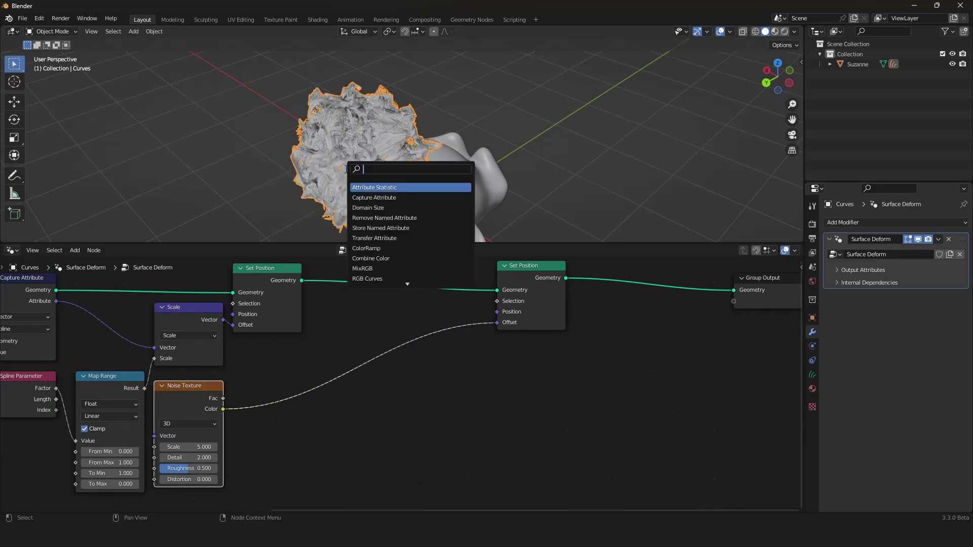
text(vect)
key(Down)
key(Return)
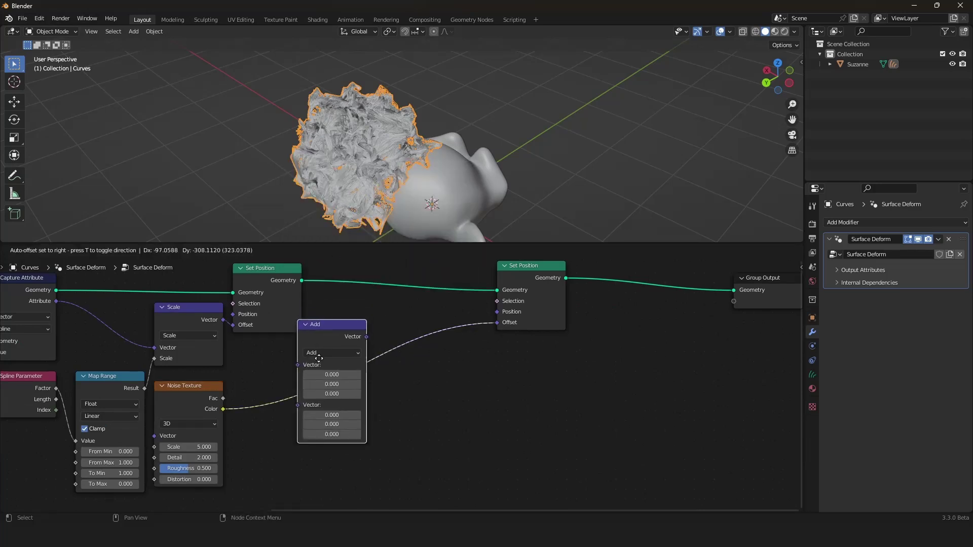
click(316, 369)
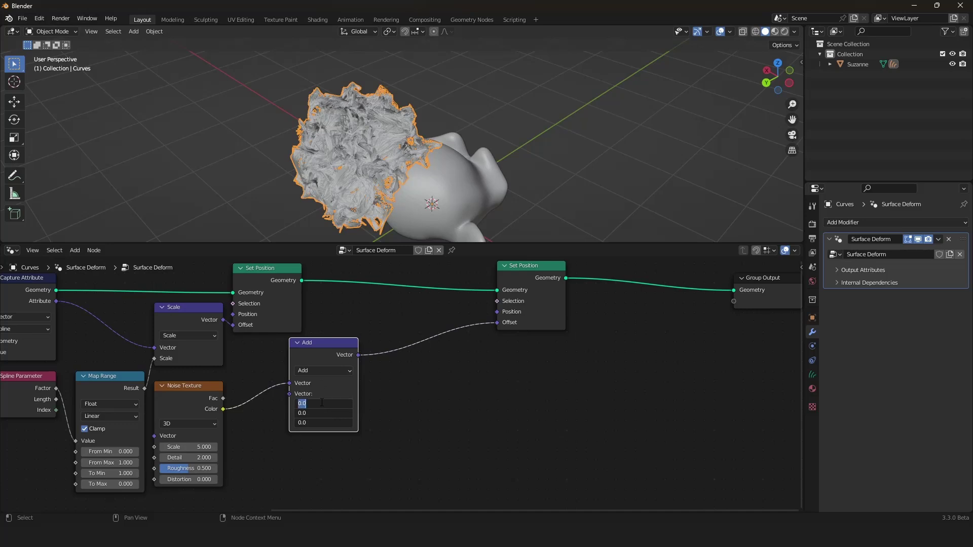
Set the Add node's second vector to -0.5 on all three axes and move the node closer to Noise Texture
key(Return)
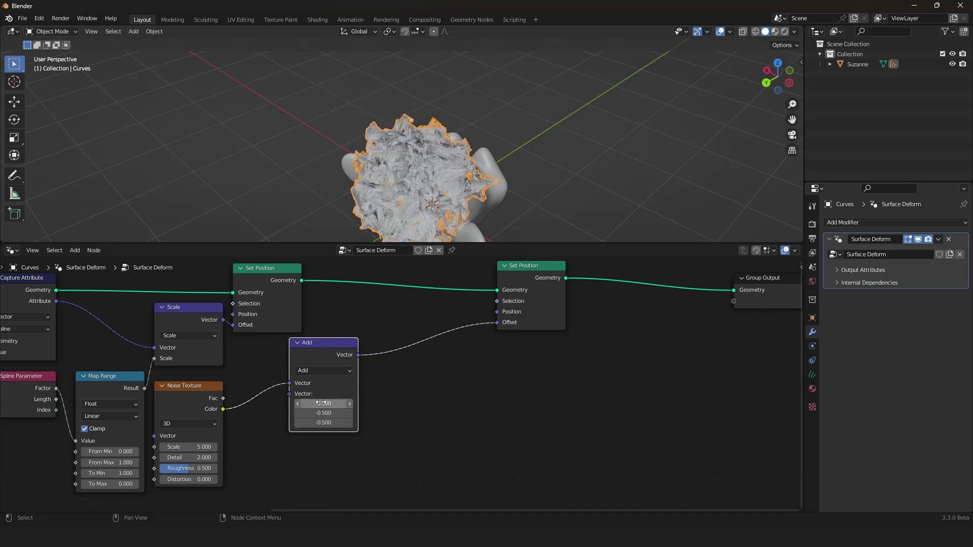
scroll(488, 129, up, 3)
middle_drag(442, 108, 492, 142)
scroll(368, 364, down, 1)
drag(306, 348, 289, 370)
Insert a copy of the Add node before the second Set Position's Offset, change its operation to Scale and set Scale to 0.14
key(shift+d)
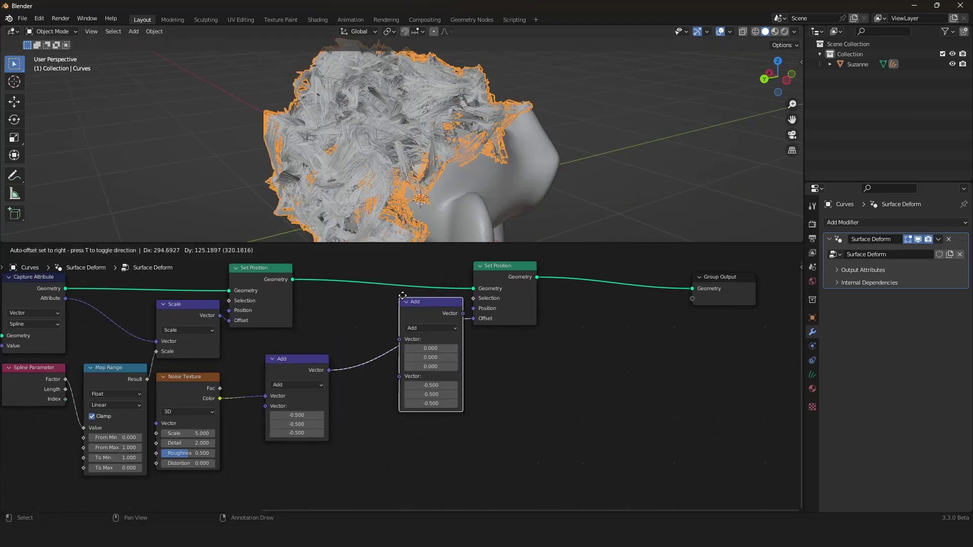
click(420, 338)
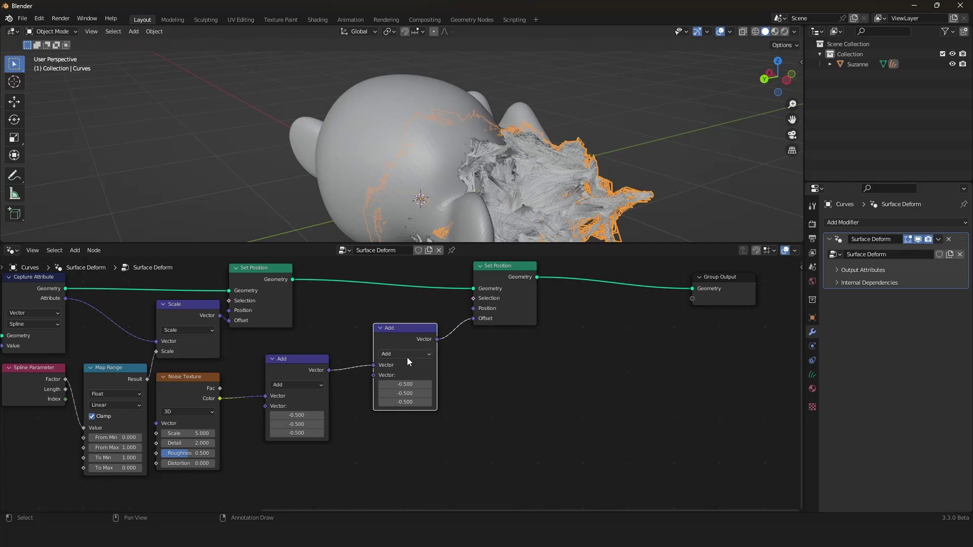
click(405, 353)
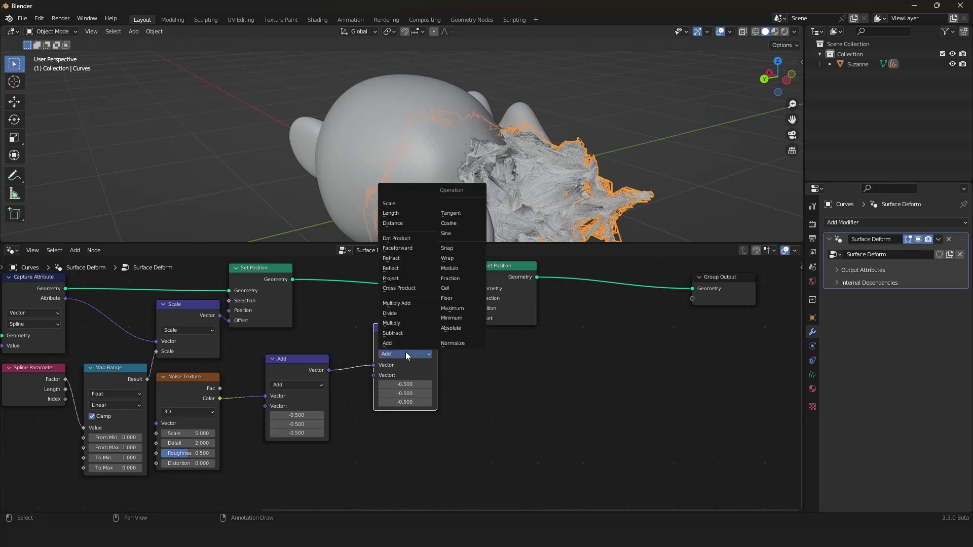
click(406, 204)
drag(411, 373, 368, 374)
mouse_move(412, 135)
middle_down()
mouse_move(425, 125)
mouse_move(424, 153)
mouse_move(389, 205)
mouse_move(419, 114)
mouse_move(427, 143)
middle_up()
scroll(427, 144, up, 3)
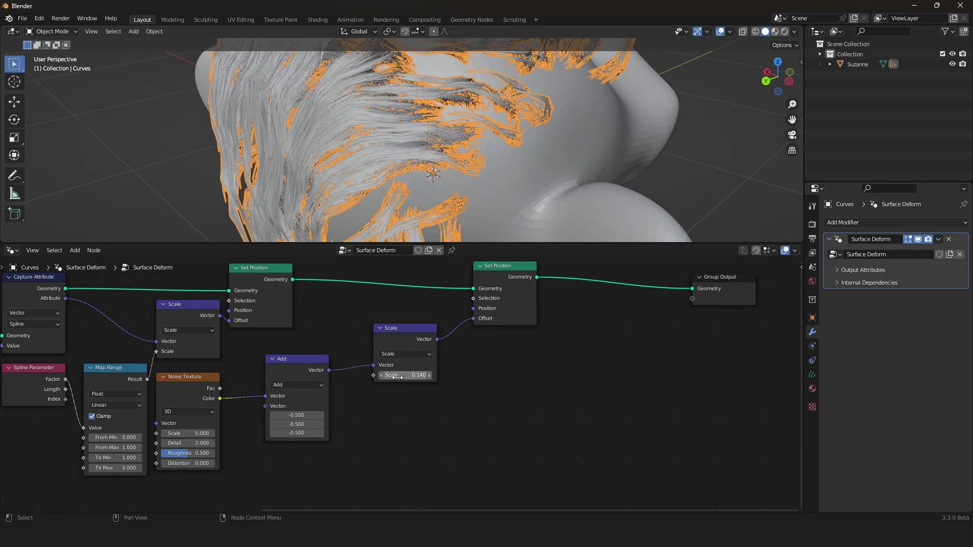
mouse_move(399, 379)
mouse_down()
mouse_move(415, 379)
mouse_move(394, 389)
mouse_up()
Set the scene's Additional Subdivision for curves to 2 in the render settings
scroll(394, 390, down, 4)
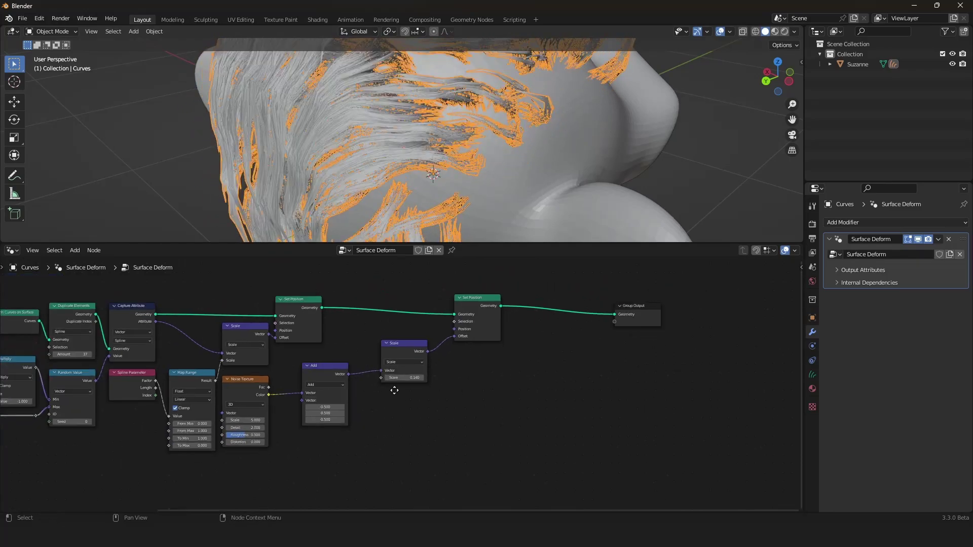
middle_drag(395, 393, 406, 432)
scroll(406, 432, up, 3)
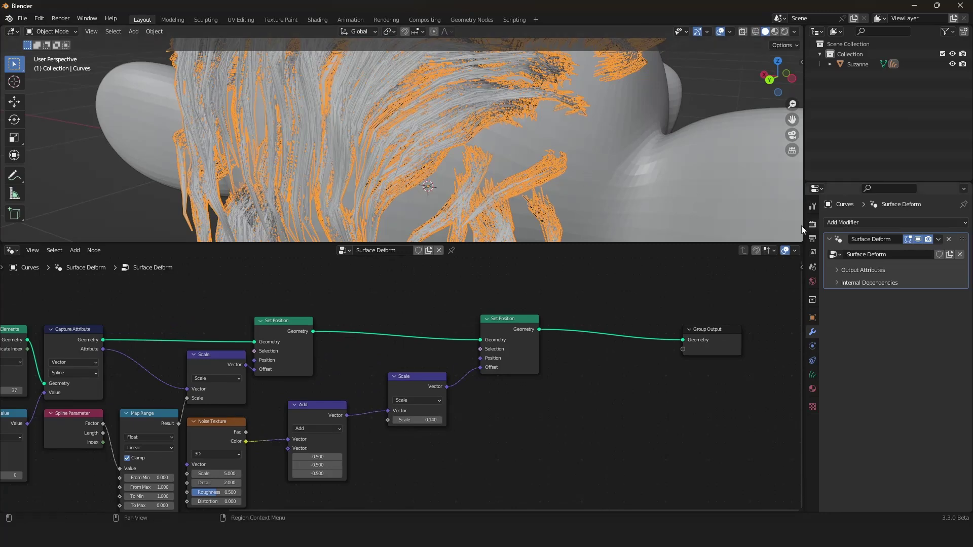
click(811, 225)
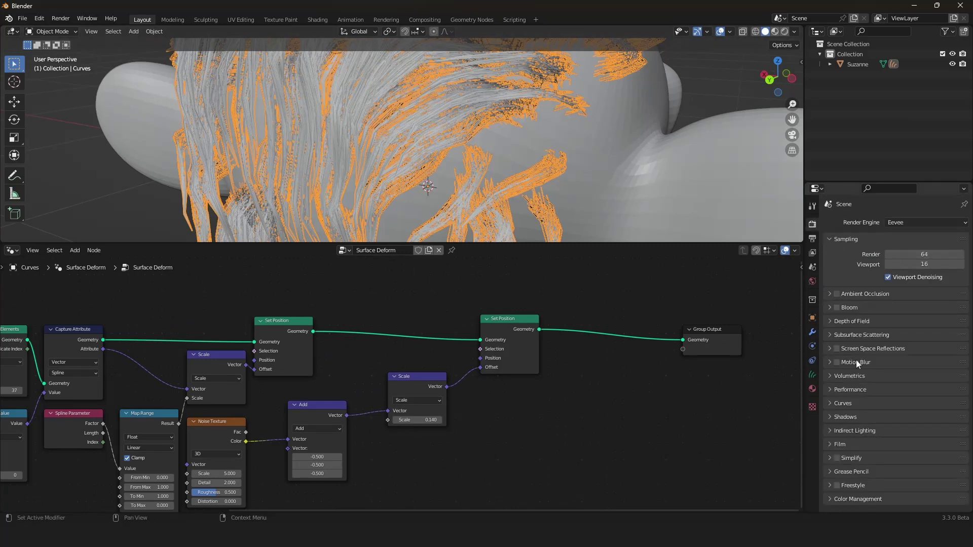
click(830, 403)
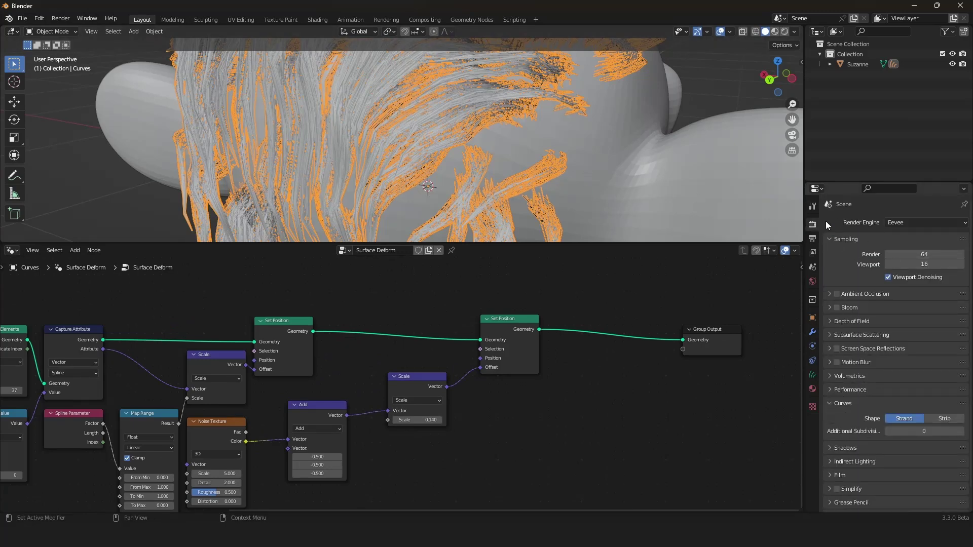
click(961, 431)
click(961, 431)
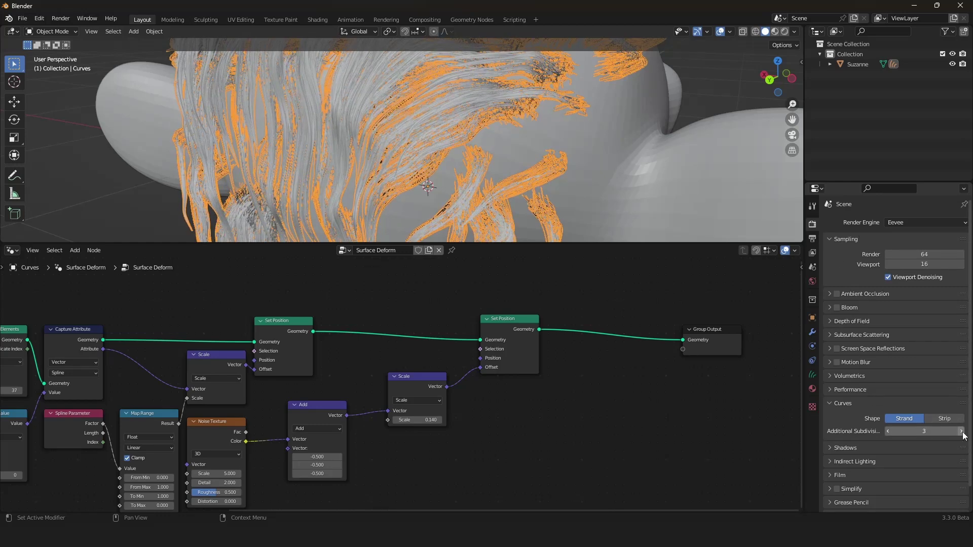
click(890, 431)
Increase the noise strength by setting the second Scale node's Scale to 0.22
shift+middle_drag(551, 359, 536, 367)
mouse_move(406, 428)
mouse_down()
mouse_move(428, 428)
mouse_move(415, 428)
mouse_up()
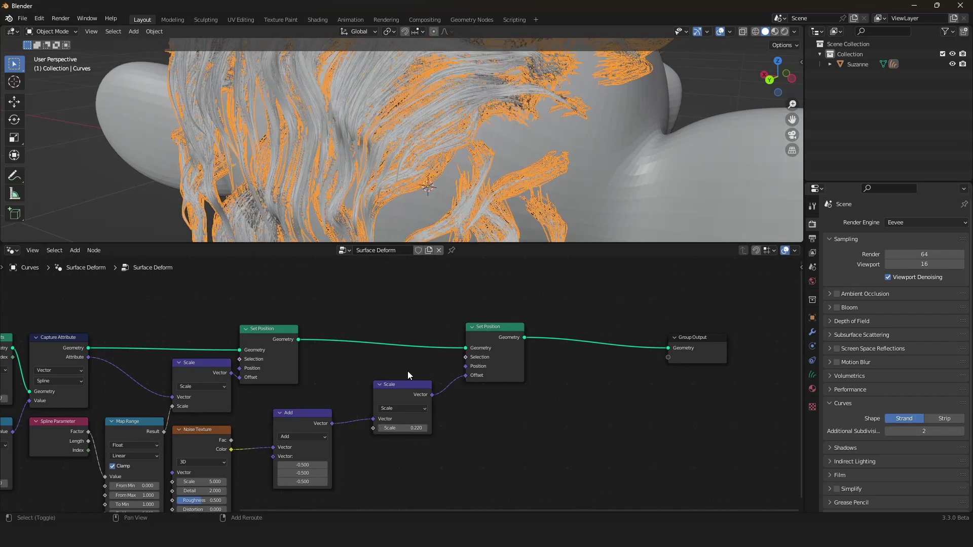
scroll(383, 114, down, 4)
middle_drag(383, 114, 435, 153)
scroll(368, 184, down, 4)
scroll(368, 185, up, 4)
scroll(398, 375, down, 4)
Raise the Value node at the start of the tree to spread the duplicated strands wider
middle_drag(269, 358, 570, 310)
scroll(578, 311, up, 4)
middle_drag(329, 381, 563, 387)
scroll(562, 387, up, 3)
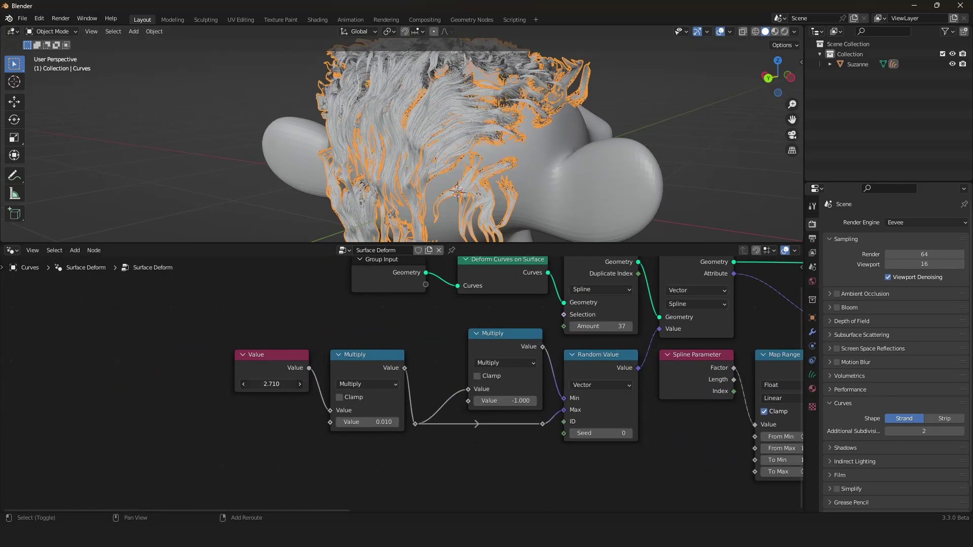
drag(271, 384, 548, 384)
Move the Add node next to Noise Texture and bring the second Scale, second Set Position and Group Output nodes closer
scroll(395, 105, down, 3)
scroll(395, 105, up, 7)
middle_drag(395, 105, 335, 144)
scroll(439, 97, down, 4)
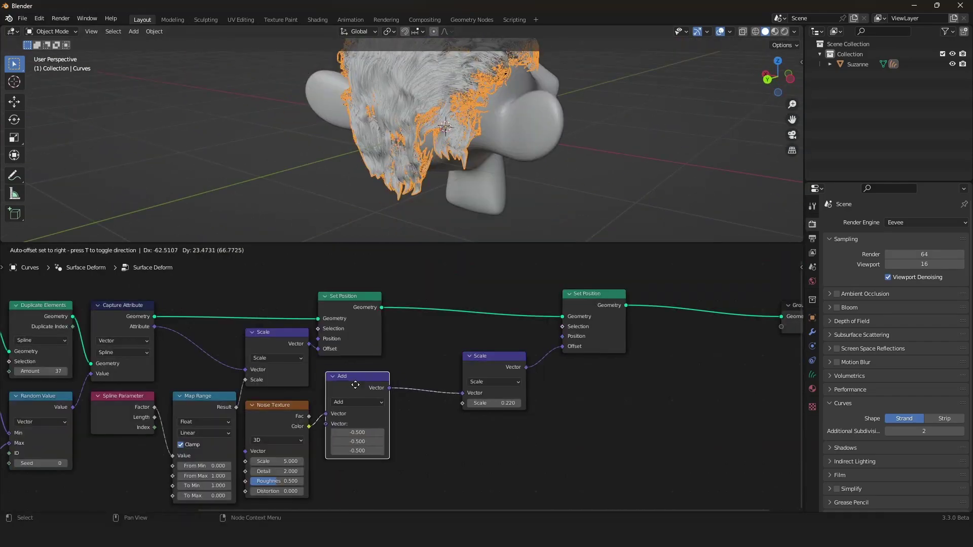
click(355, 384)
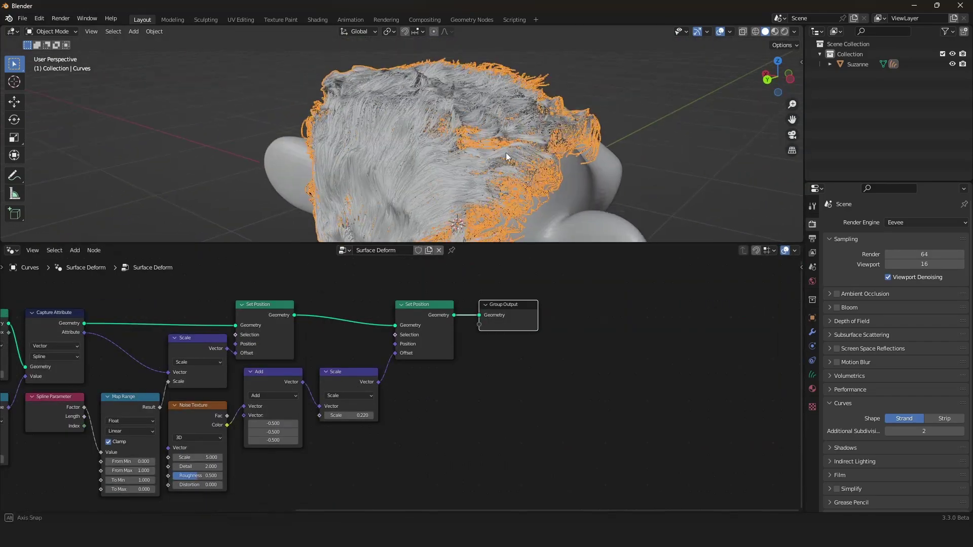
Examine the noise-displaced hair on the monkey head from the back, the side and close to the hairline
middle_drag(506, 153, 524, 147)
scroll(485, 199, down, 4)
scroll(499, 135, up, 3)
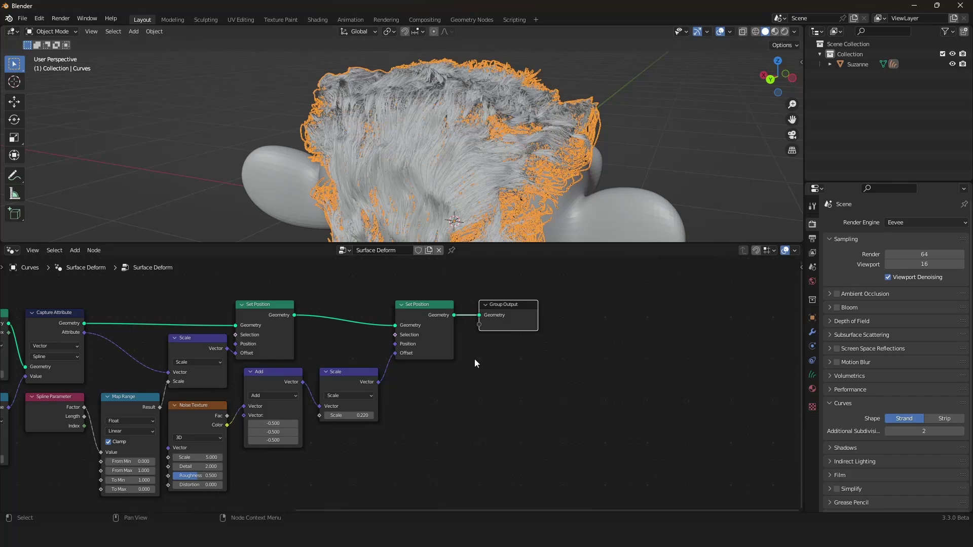
scroll(466, 132, down, 2)
mouse_move(465, 132)
middle_down()
mouse_move(441, 126)
mouse_move(452, 129)
middle_up()
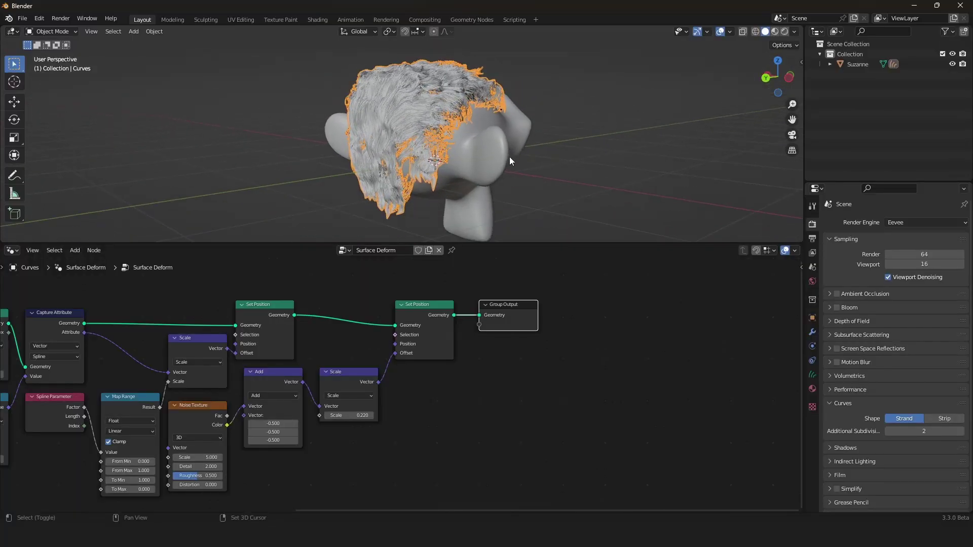
scroll(509, 157, up, 4)
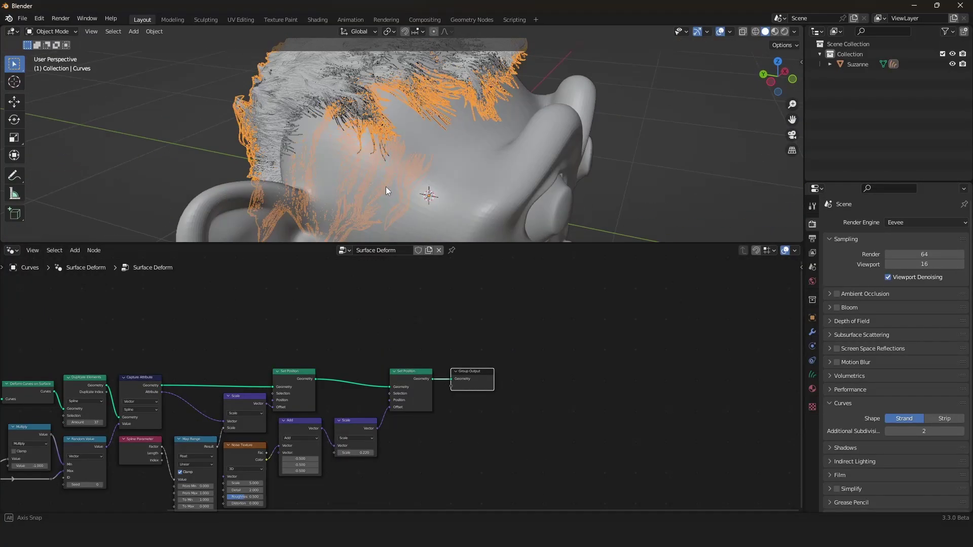
middle_drag(389, 191, 480, 174)
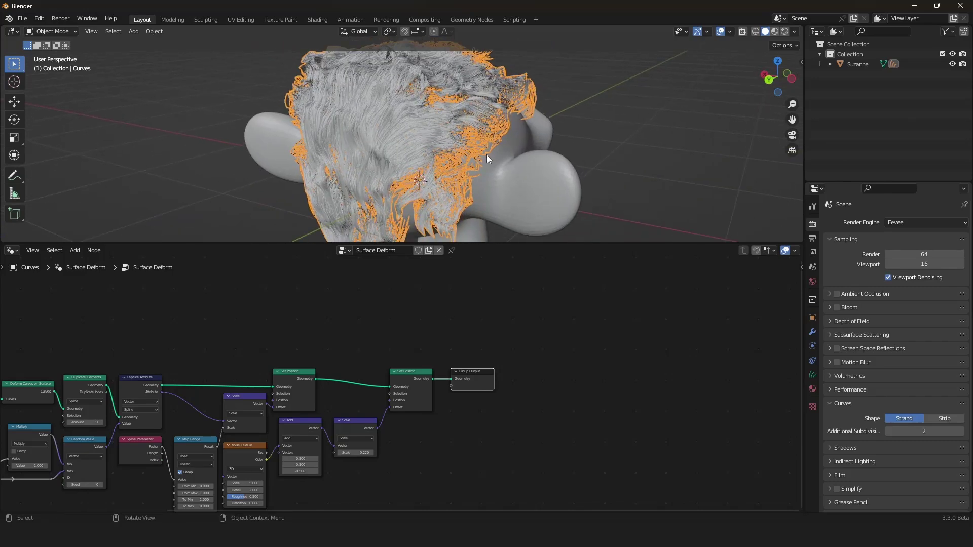
mouse_move(511, 123)
middle_down()
mouse_move(469, 116)
mouse_move(513, 132)
middle_up()
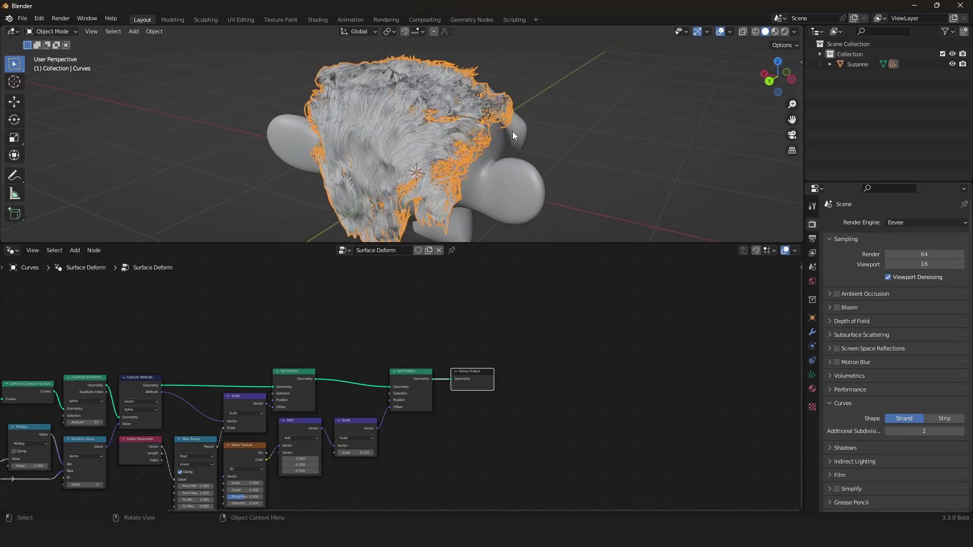
scroll(521, 138, up, 6)
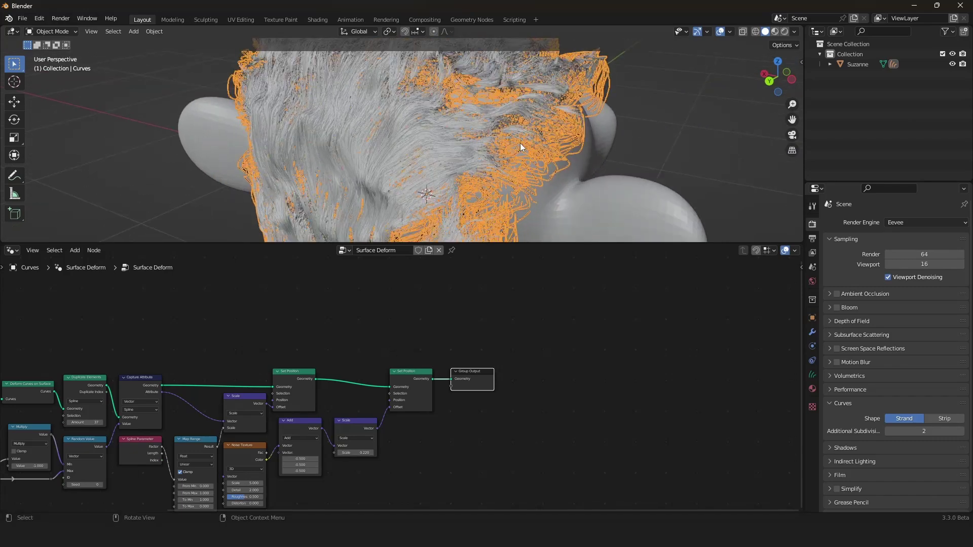
middle_drag(500, 138, 453, 172)
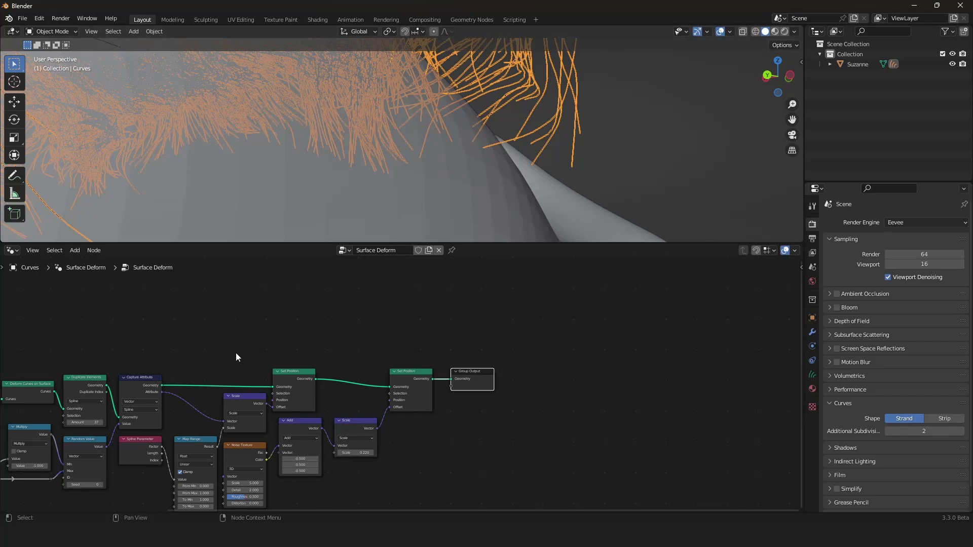
Raise the Value node at the start of the tree further and check the spread of the duplicated strands around the head
middle_drag(231, 354, 445, 327)
scroll(445, 326, up, 2)
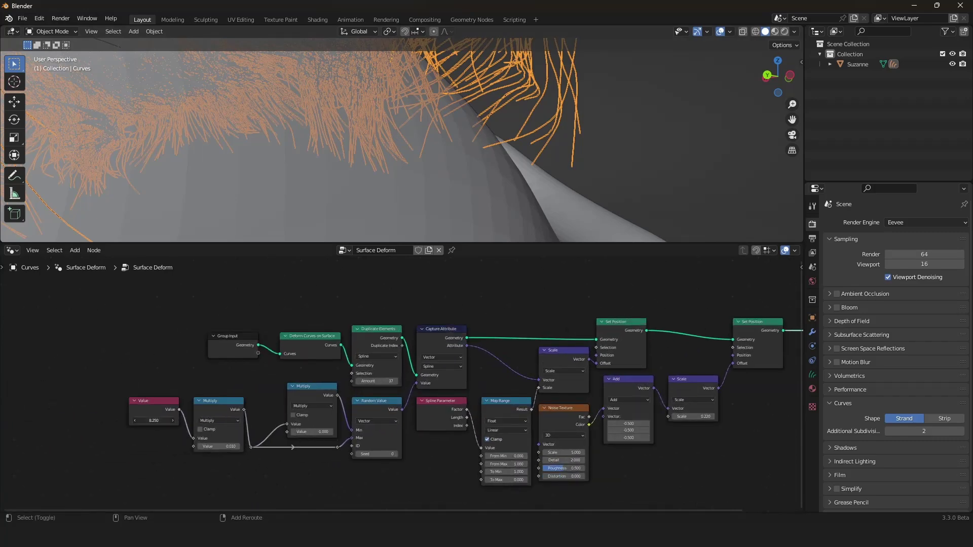
drag(154, 421, 185, 420)
scroll(342, 138, down, 7)
middle_drag(242, 134, 356, 67)
scroll(543, 171, up, 5)
scroll(402, 133, down, 3)
middle_drag(402, 133, 375, 132)
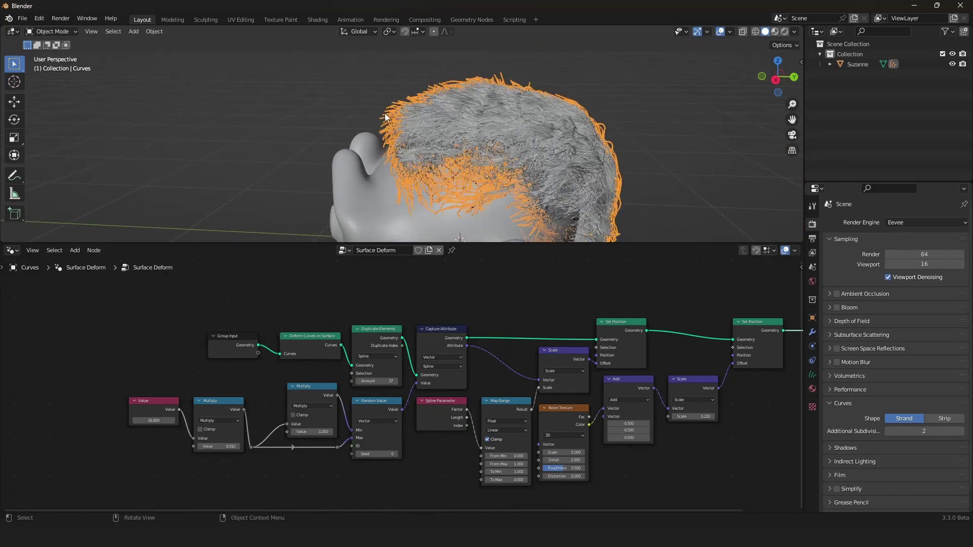
middle_drag(385, 118, 664, 109)
scroll(659, 110, up, 3)
Lower the Value node at the start of the tree to tighten the strand spread again
drag(154, 420, 124, 420)
middle_drag(243, 177, 449, 135)
scroll(472, 126, up, 4)
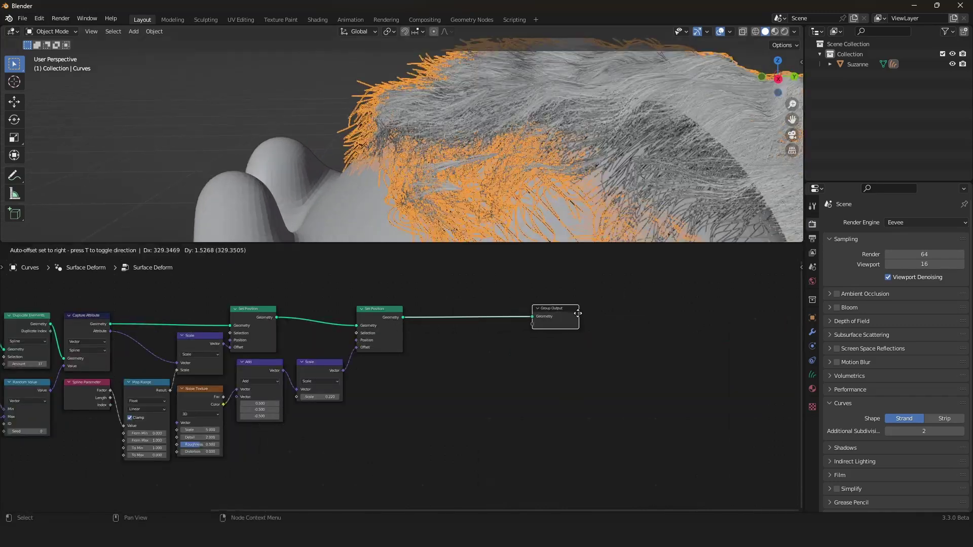
Move Group Output farther away and insert a duplicate of the second Set Position node into the link before it
drag(578, 311, 627, 311)
click(367, 313)
key(shift+d)
click(477, 315)
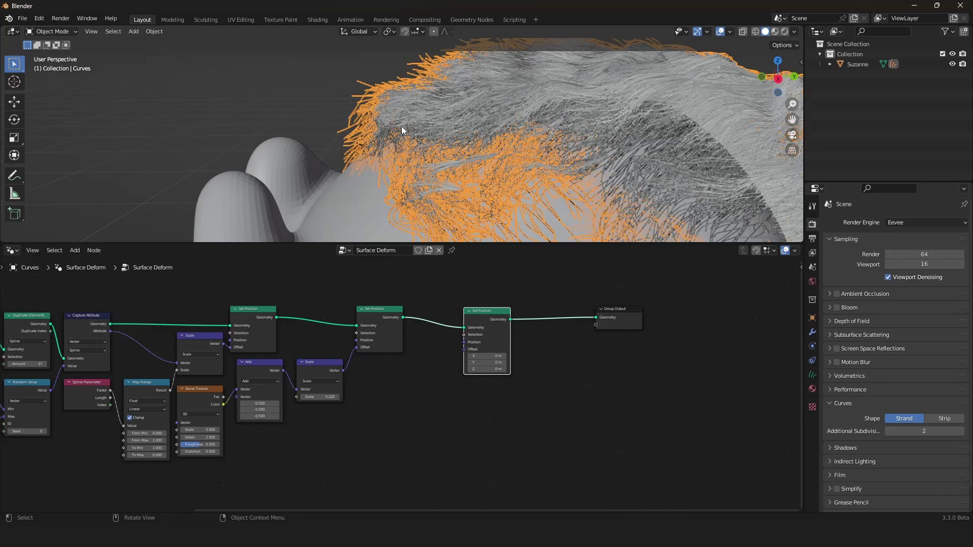
Examine how the strands at the front hairline sit relative to the forehead surface
scroll(400, 126, up, 1)
middle_drag(402, 126, 407, 123)
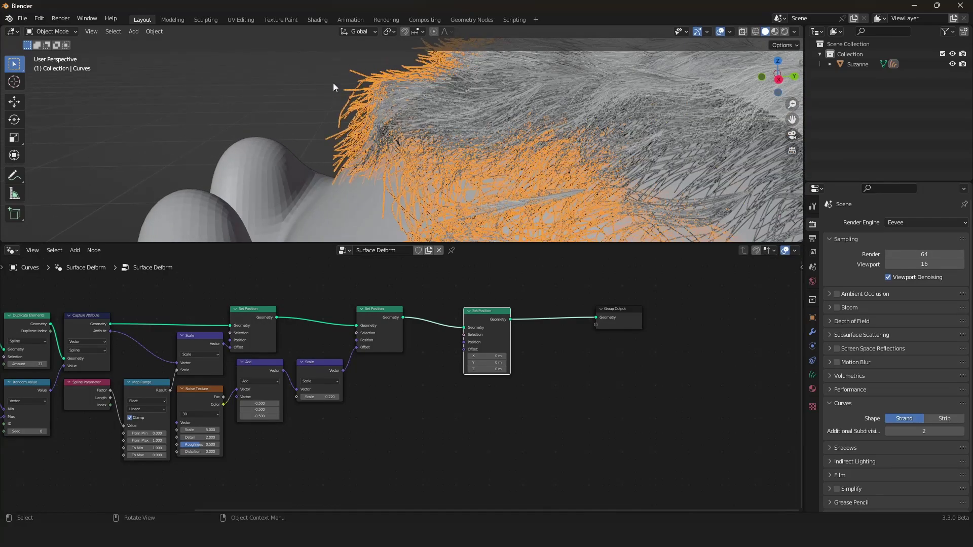
middle_drag(366, 74, 348, 95)
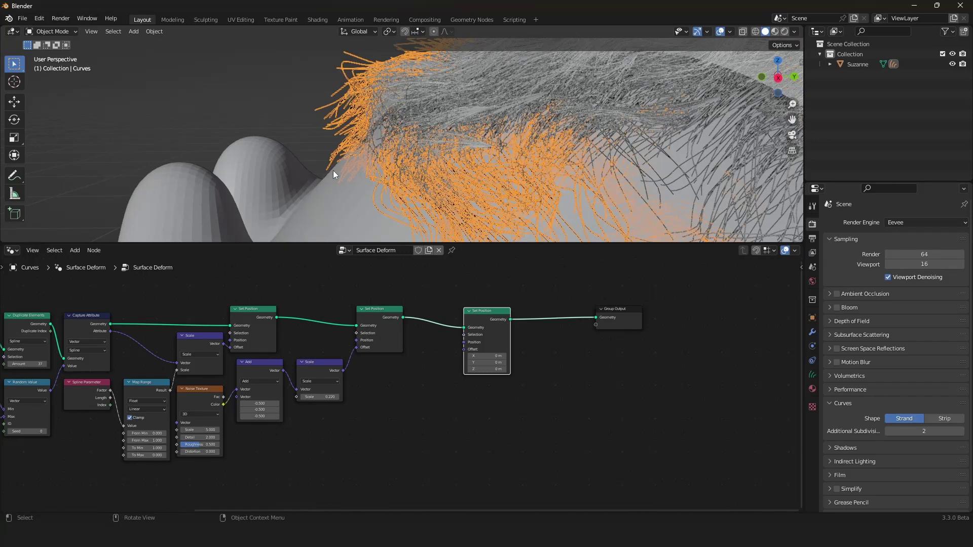
scroll(332, 187, down, 2)
middle_drag(333, 187, 363, 184)
click(384, 196)
click(441, 90)
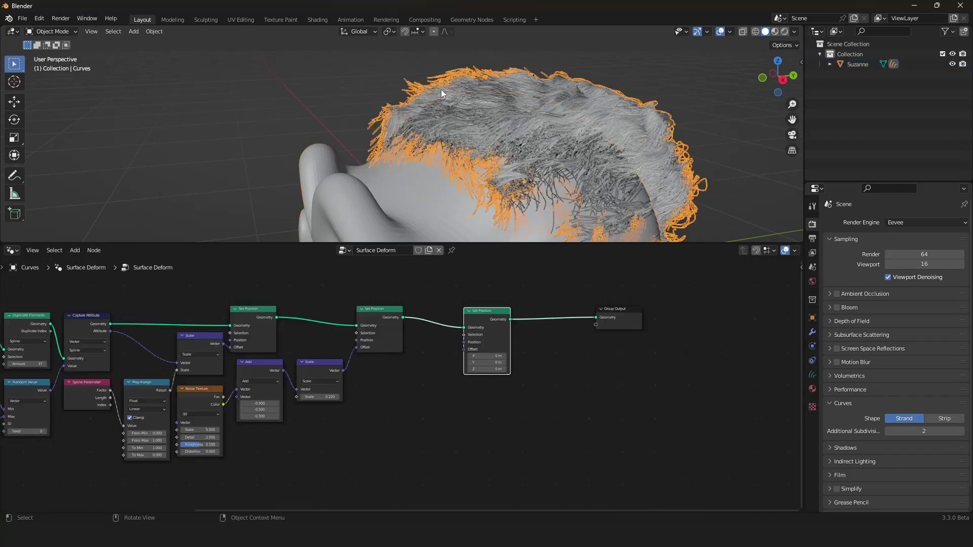
scroll(446, 106, up, 3)
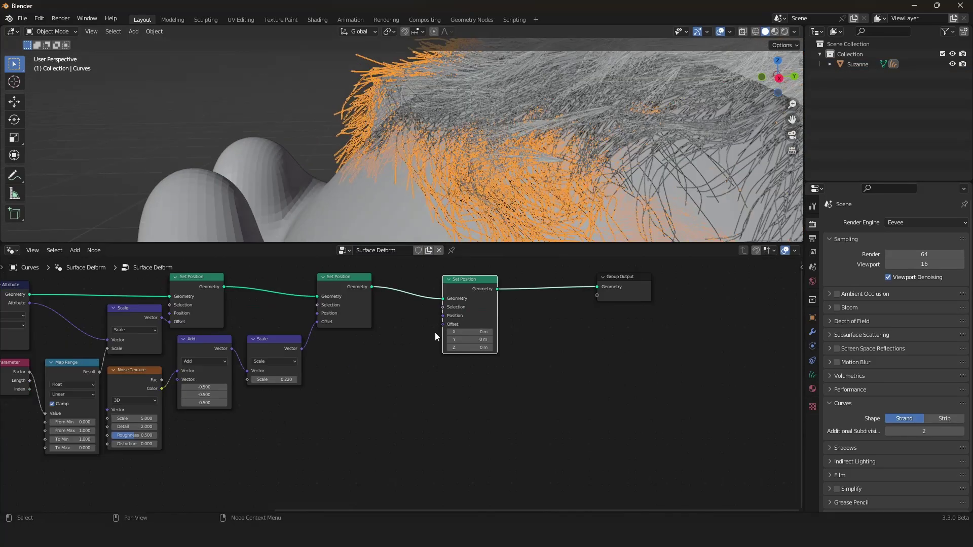
scroll(415, 311, down, 1)
scroll(358, 190, down, 5)
mouse_move(357, 191)
middle_down()
mouse_move(382, 194)
mouse_move(358, 193)
middle_up()
scroll(357, 193, up, 3)
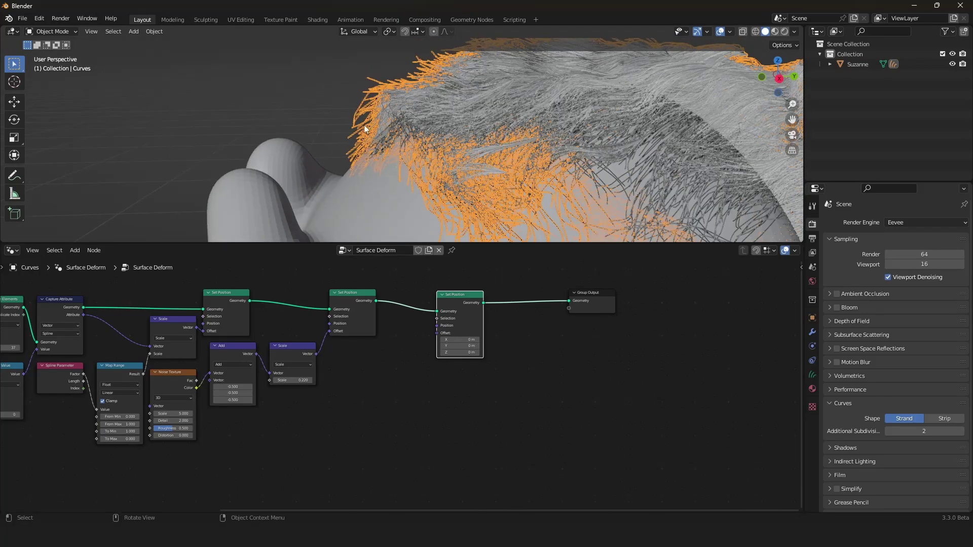
scroll(366, 123, down, 6)
scroll(377, 139, up, 4)
Compare the Suzanne mesh with the hair curves along the forehead, selecting each in turn and ending on the curves
click(369, 197)
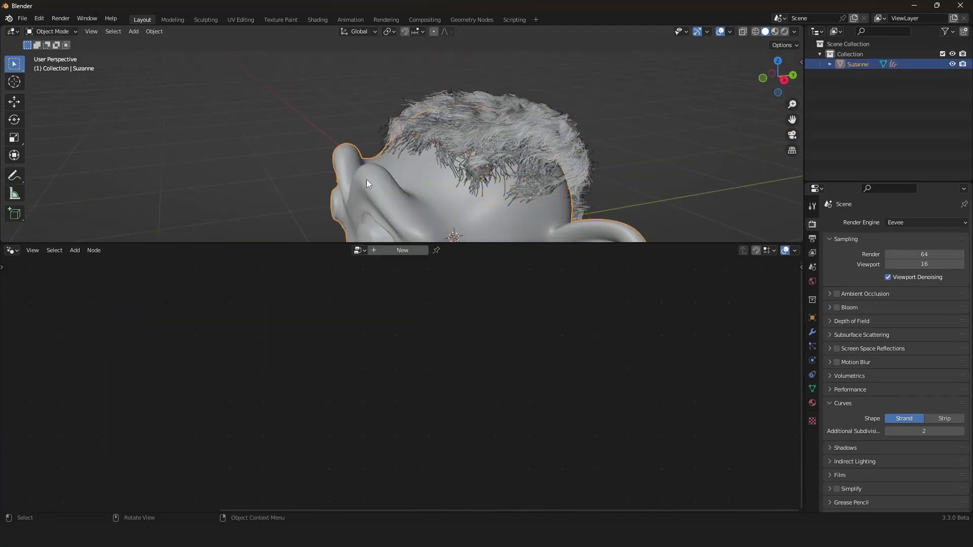
scroll(388, 179, up, 5)
middle_drag(407, 169, 379, 172)
click(374, 115)
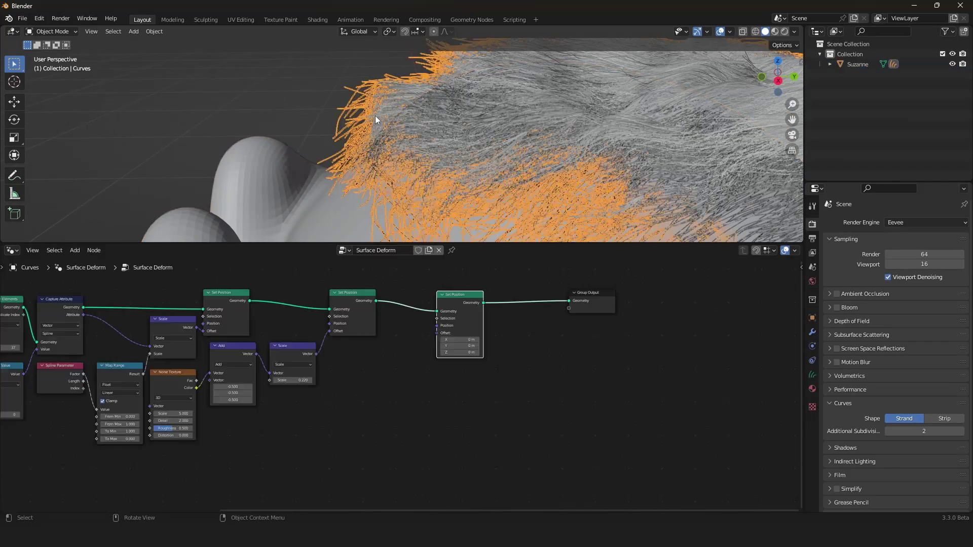
middle_drag(374, 116, 387, 120)
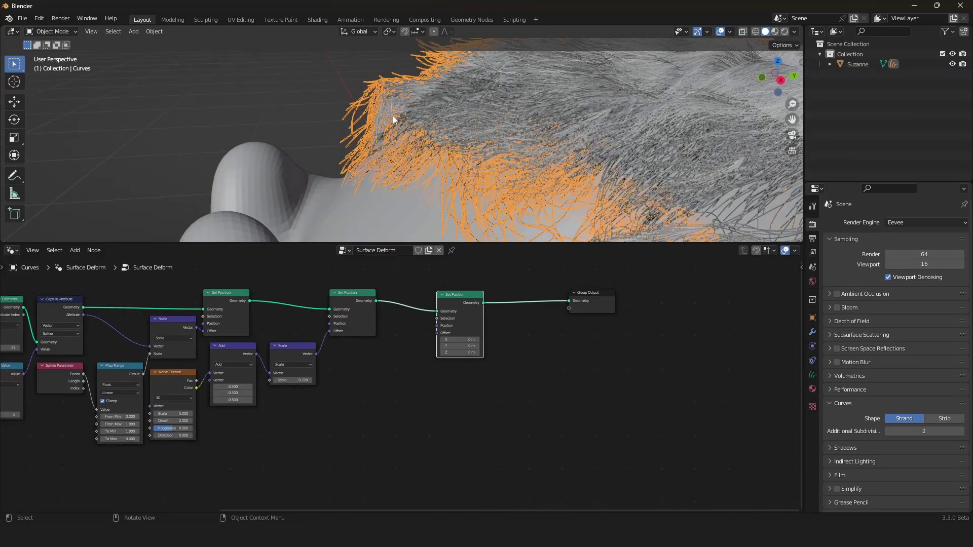
scroll(403, 274, up, 2)
drag(454, 343, 418, 345)
middle_drag(414, 100, 396, 106)
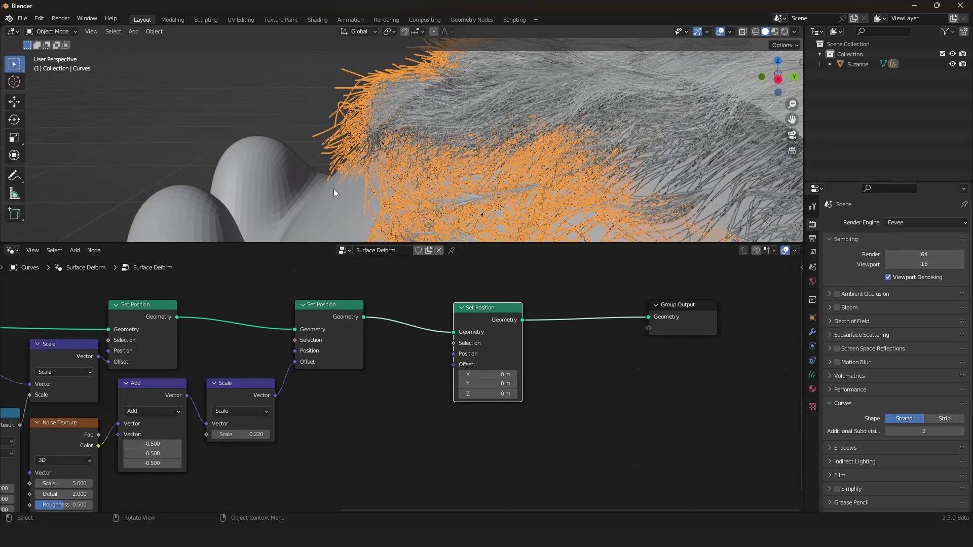
scroll(344, 188, down, 3)
scroll(377, 178, up, 5)
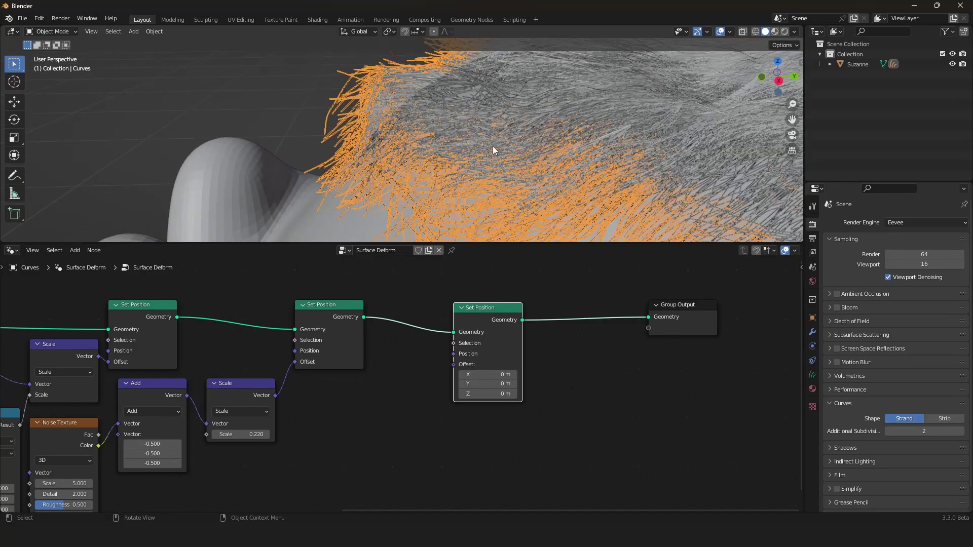
scroll(501, 152, down, 5)
click(398, 175)
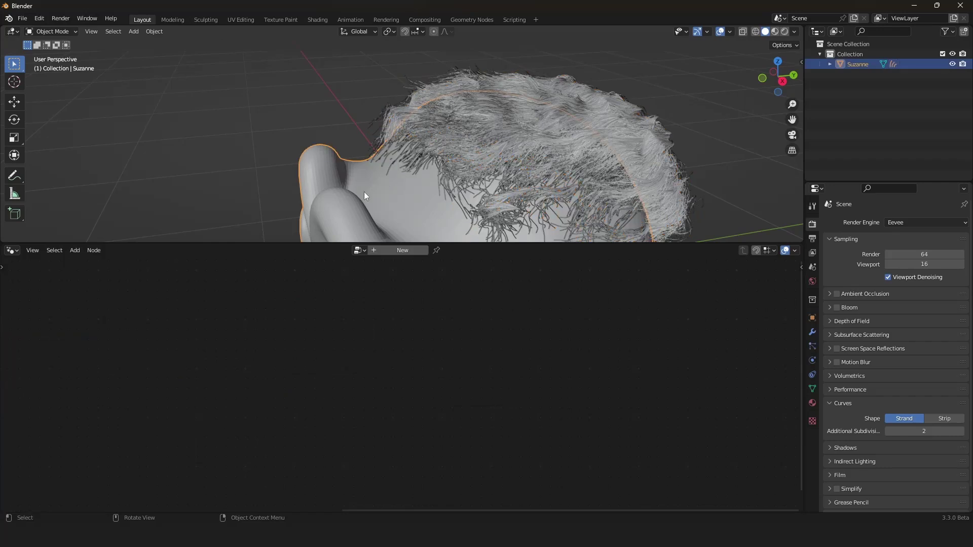
click(522, 152)
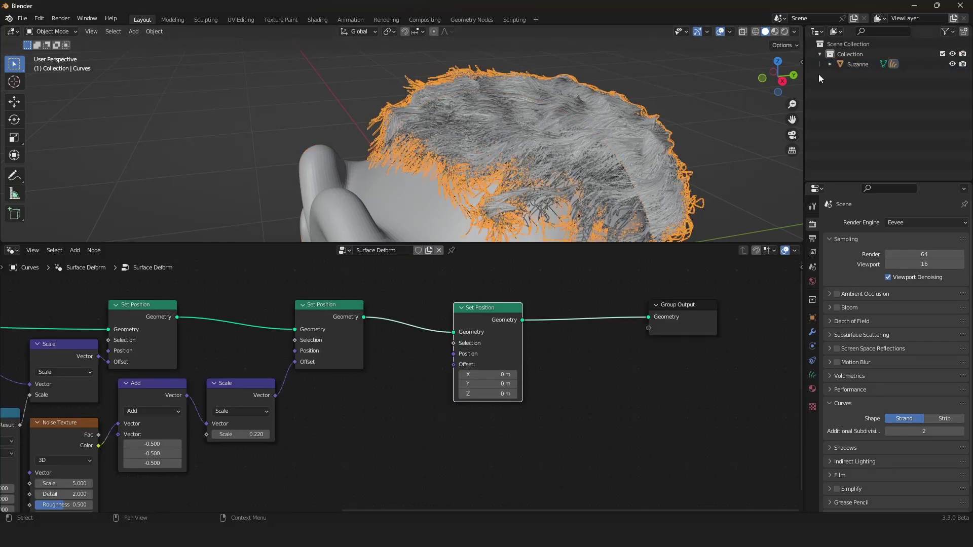
Add an Object Info node for the Suzanne object to the hair node tree and place it below the second Scale node
click(867, 64)
drag(850, 67, 333, 418)
scroll(394, 412, down, 3)
middle_drag(395, 412, 400, 374)
scroll(399, 375, up, 4)
drag(356, 393, 230, 435)
click(230, 436)
Switch the Suzanne Object Info node to Relative and reselect the hair curves
scroll(244, 420, down, 2)
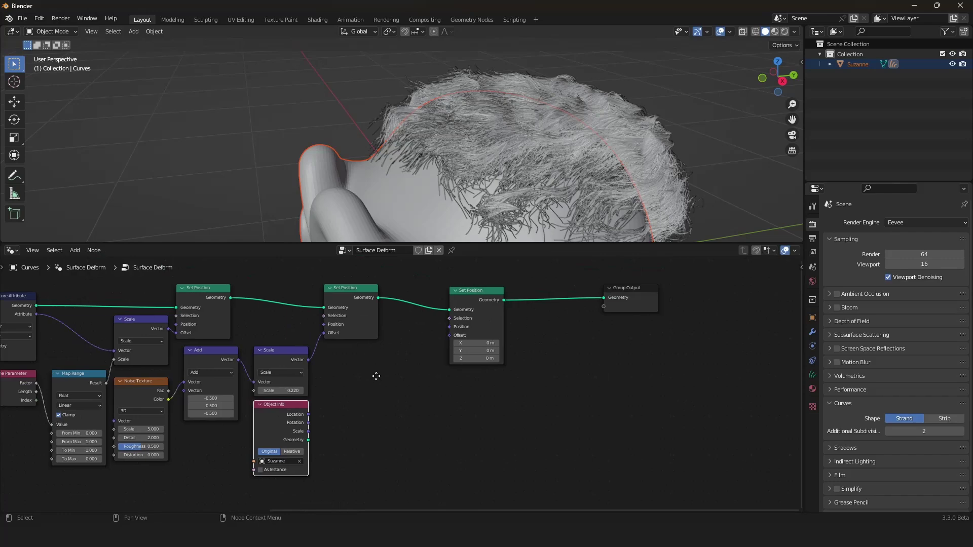
scroll(382, 384, up, 1)
click(279, 477)
click(427, 135)
Examine the gap between the displaced strands and the monkey's head surface near the forehead
scroll(427, 135, up, 2)
middle_drag(466, 162, 472, 159)
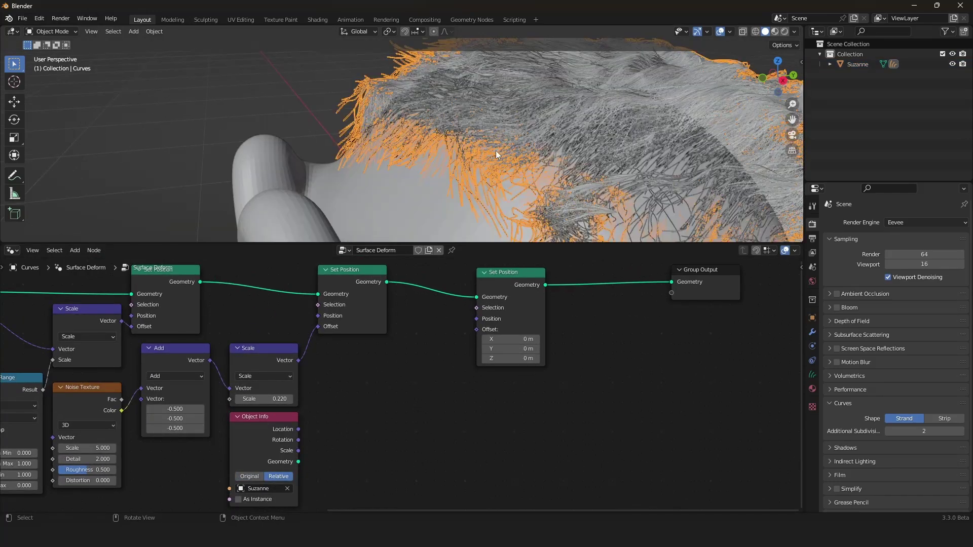
scroll(435, 351, down, 3)
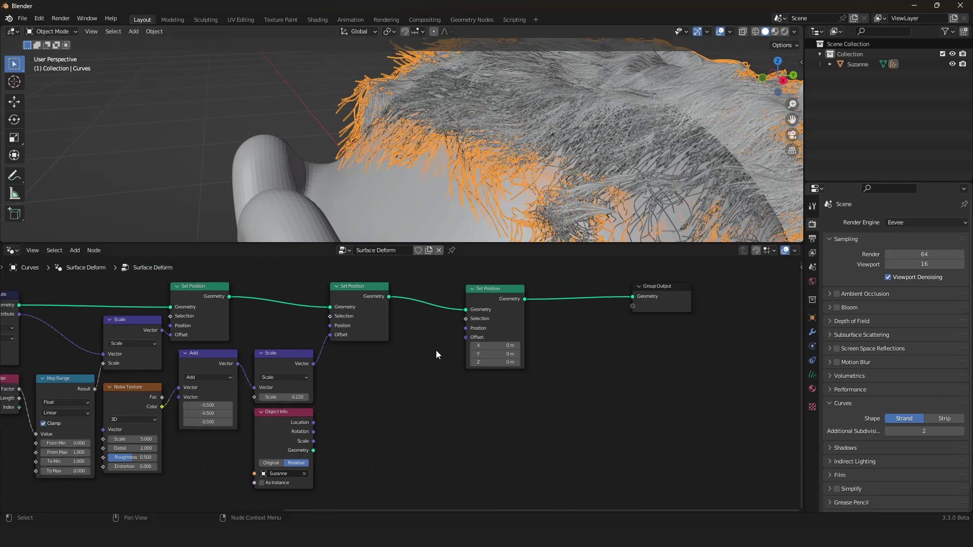
scroll(431, 355, up, 2)
scroll(430, 356, down, 1)
middle_drag(430, 355, 437, 350)
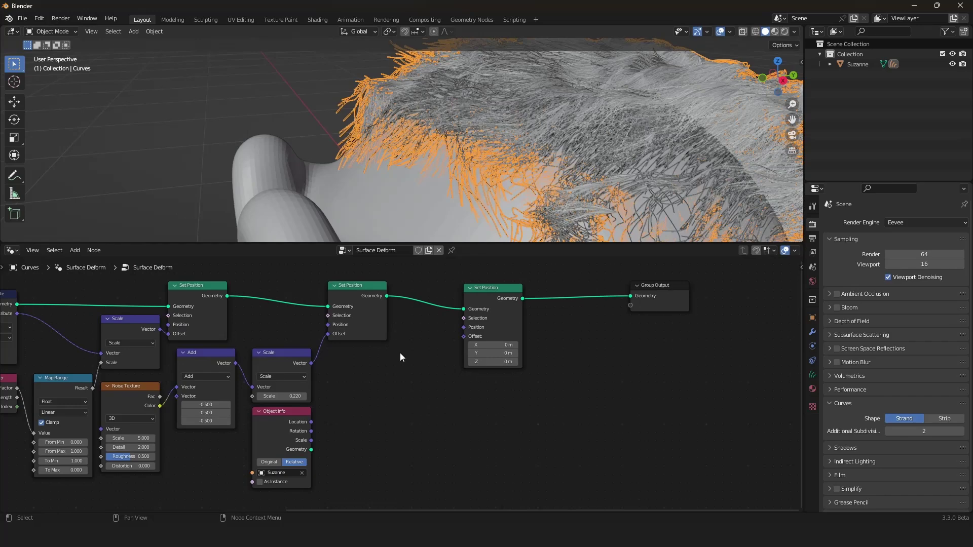
scroll(481, 207, down, 1)
middle_drag(482, 207, 477, 199)
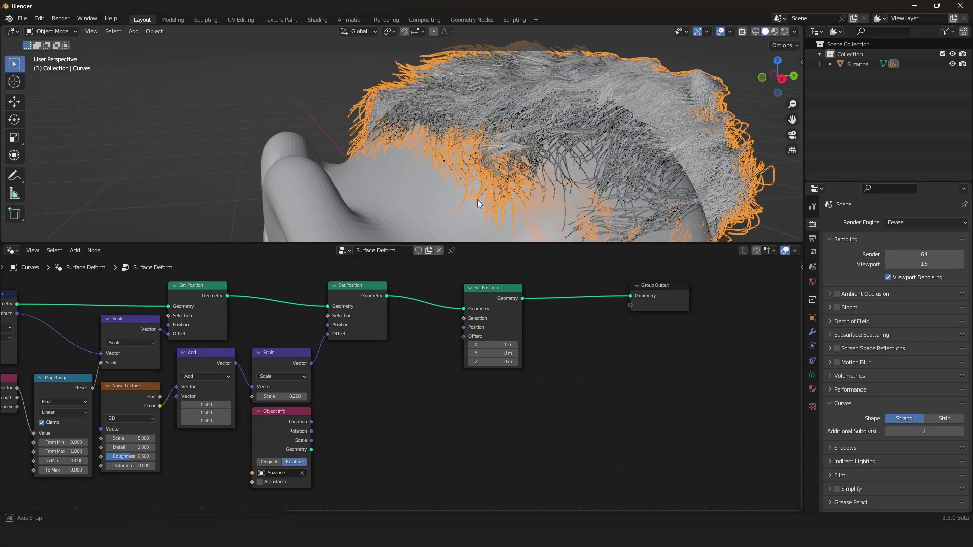
scroll(477, 199, up, 3)
scroll(477, 199, down, 1)
scroll(401, 400, up, 2)
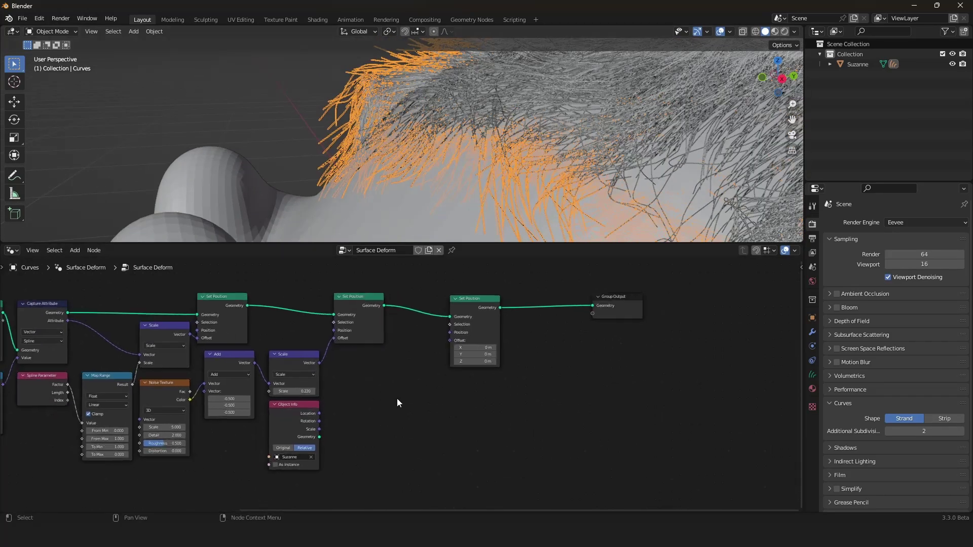
Add a Geometry Proximity node beside Object Info and connect the Object Info Geometry output to its Target
key(shift+a)
mouse_move(346, 360)
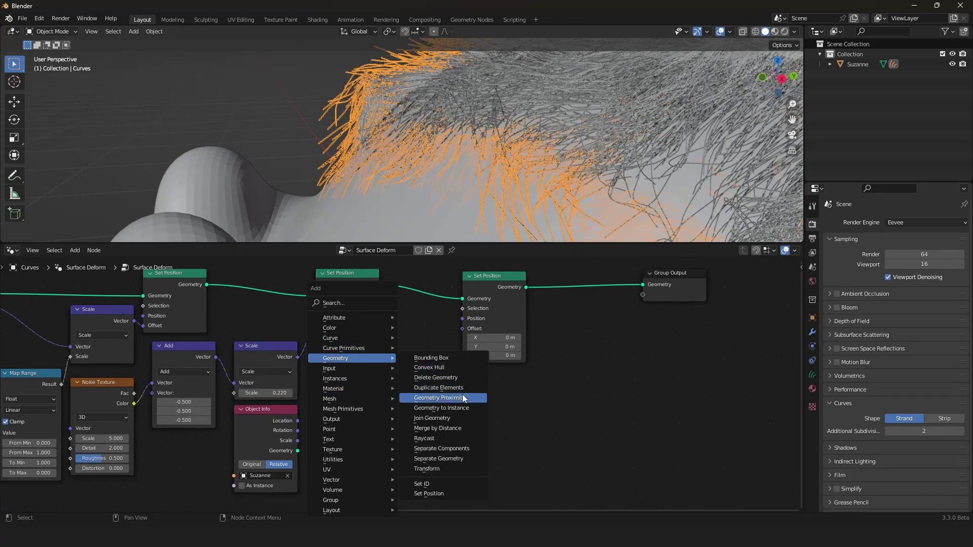
click(462, 397)
click(333, 358)
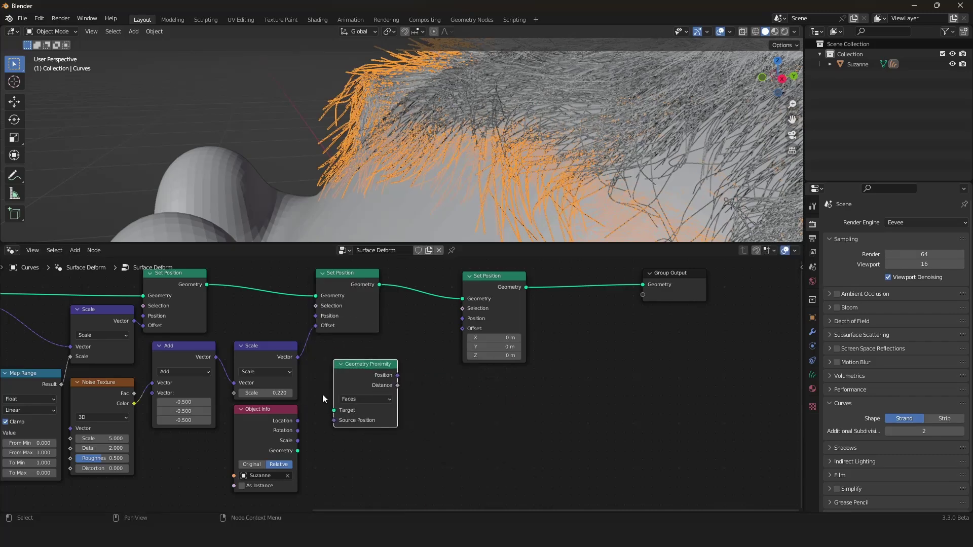
drag(302, 451, 339, 411)
drag(357, 371, 347, 362)
middle_drag(349, 361, 332, 379)
Connect the Geometry Proximity node's Position output to the Position input of the third Set Position node
middle_drag(454, 120, 470, 118)
scroll(469, 118, up, 3)
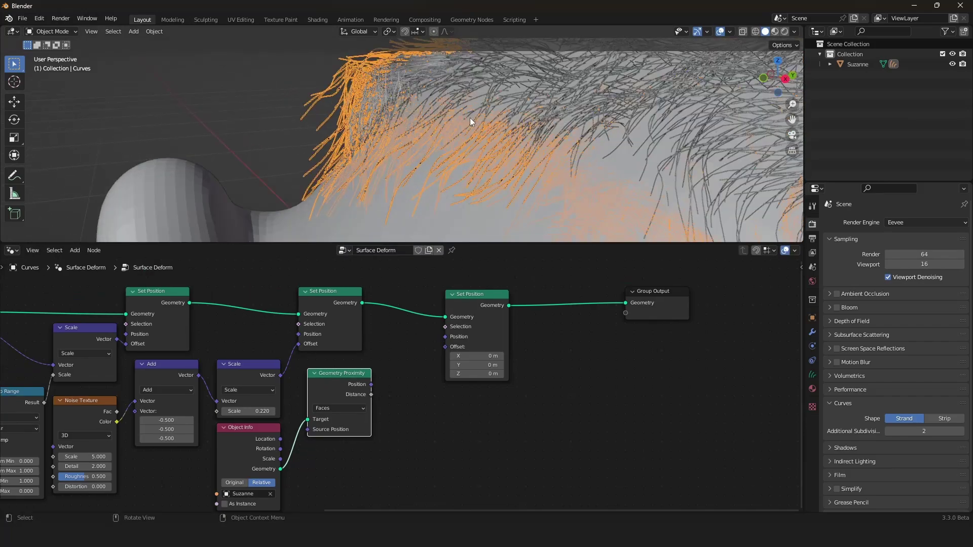
scroll(431, 135, up, 2)
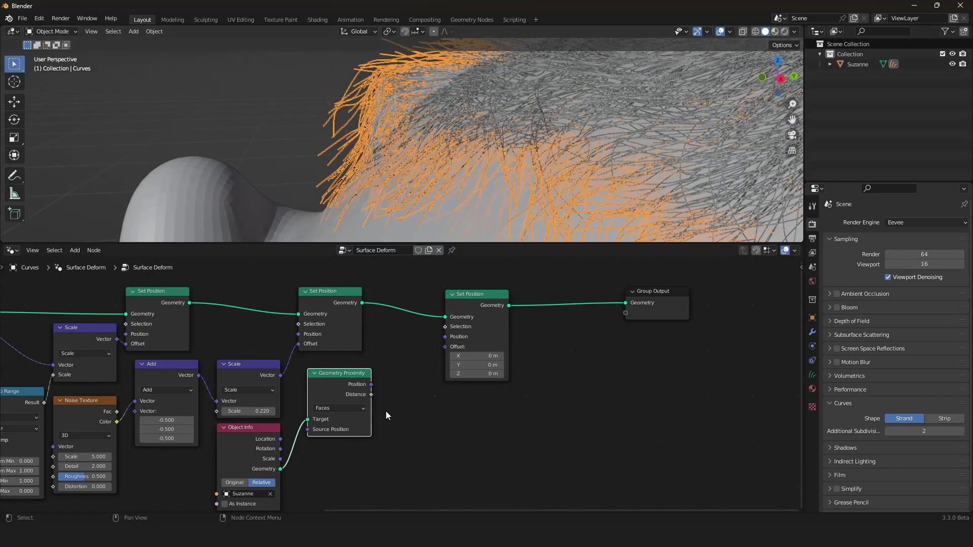
drag(372, 384, 455, 339)
scroll(512, 139, down, 6)
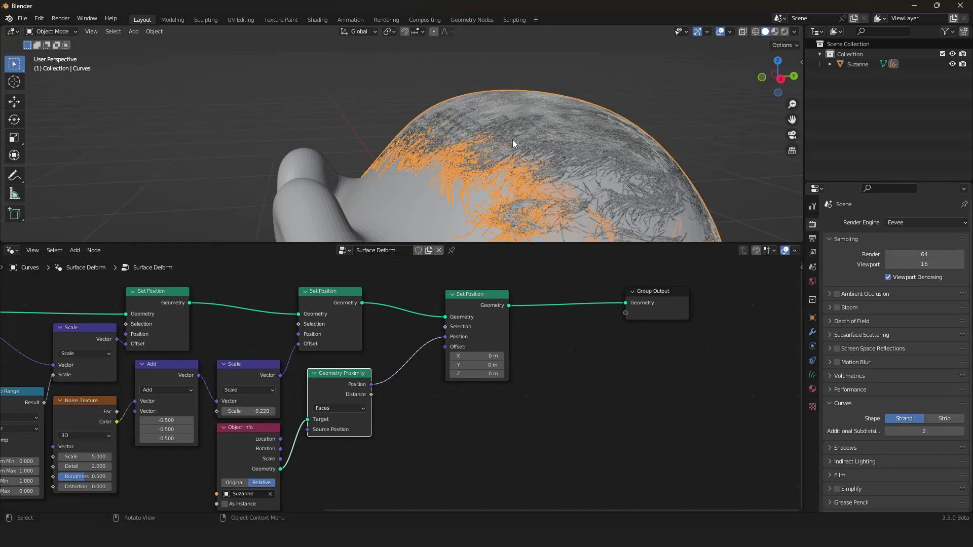
Examine from several angles how the proximity-driven strands lie on the monkey's head
middle_drag(512, 162, 658, 190)
scroll(417, 167, up, 6)
scroll(355, 183, down, 6)
scroll(415, 148, up, 4)
scroll(524, 166, down, 4)
scroll(444, 184, up, 3)
middle_drag(444, 184, 517, 184)
scroll(517, 184, up, 3)
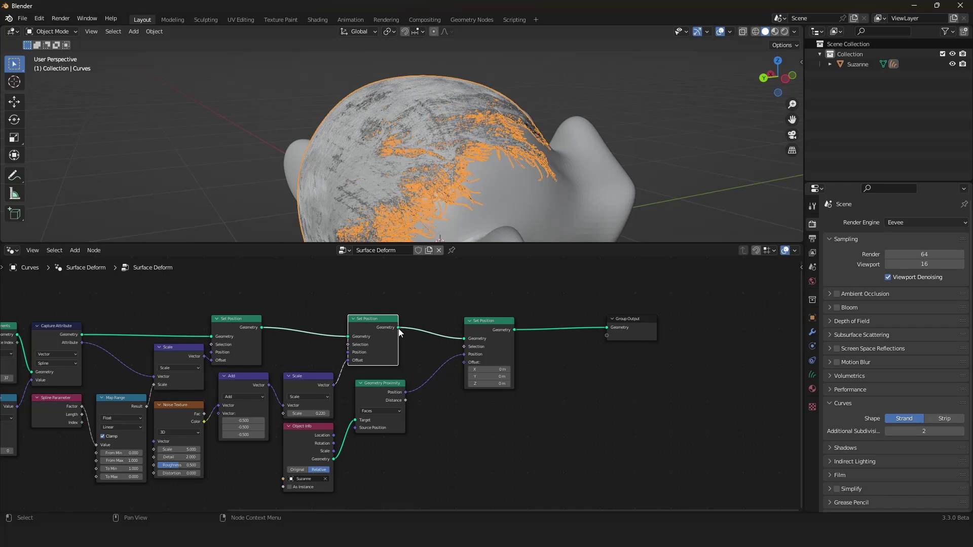
Inspect the hairline and strand roots up close to see how the strands get flattened onto the head surface
drag(398, 329, 428, 304)
scroll(451, 171, down, 3)
middle_drag(451, 172, 622, 173)
scroll(480, 160, up, 4)
scroll(479, 160, down, 2)
scroll(494, 147, down, 3)
scroll(621, 173, up, 4)
shift+middle_drag(509, 104, 488, 141)
scroll(488, 141, down, 3)
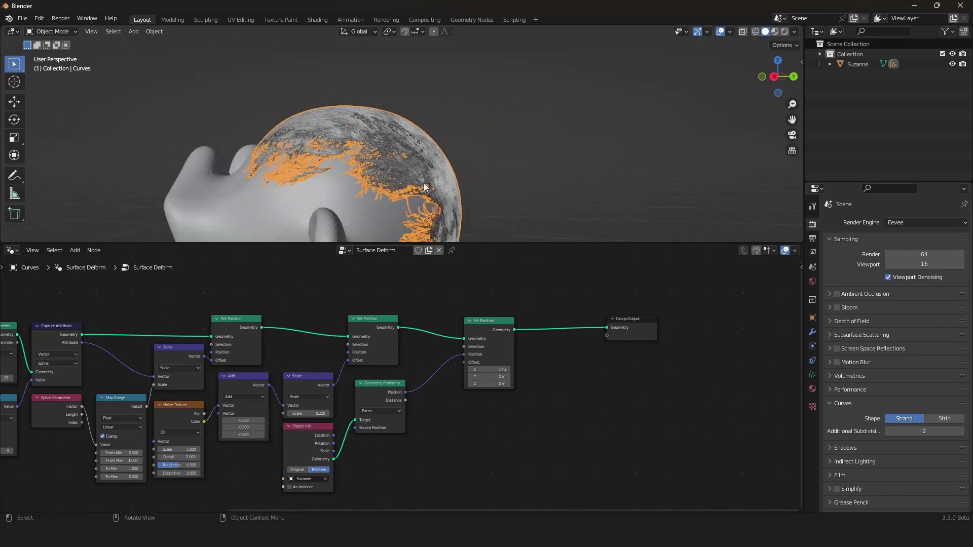
middle_drag(418, 184, 482, 204)
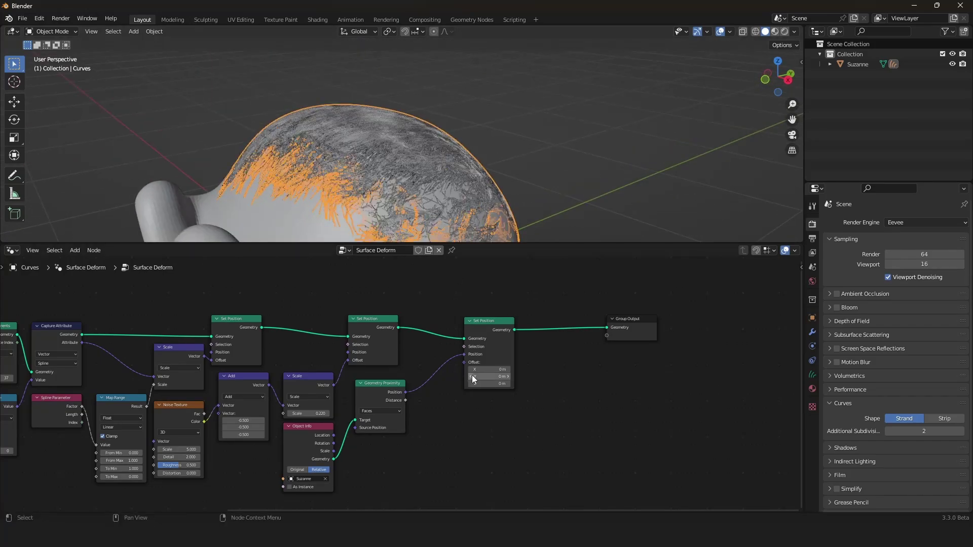
scroll(437, 406, up, 3)
middle_drag(395, 162, 506, 144)
scroll(342, 144, up, 3)
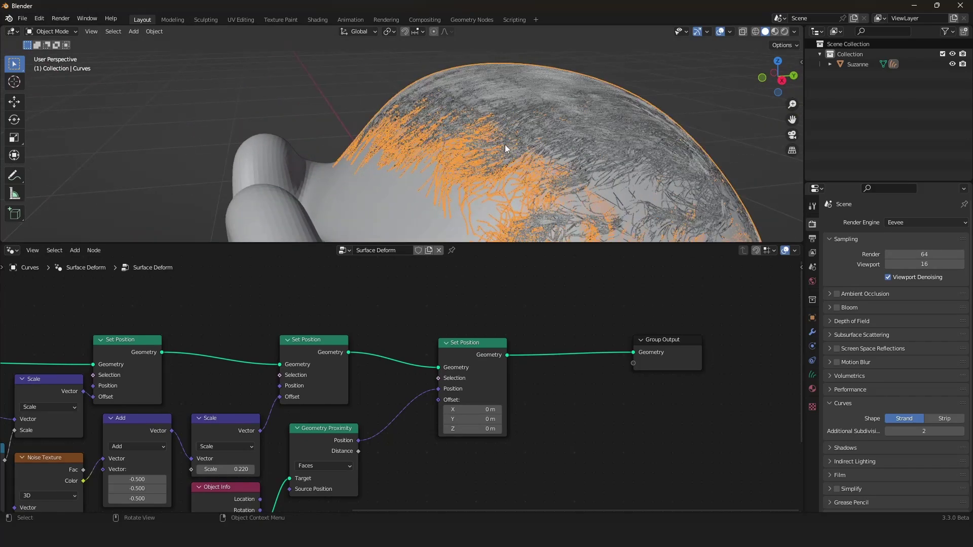
middle_drag(506, 145, 438, 141)
scroll(437, 143, up, 1)
middle_drag(434, 301, 421, 308)
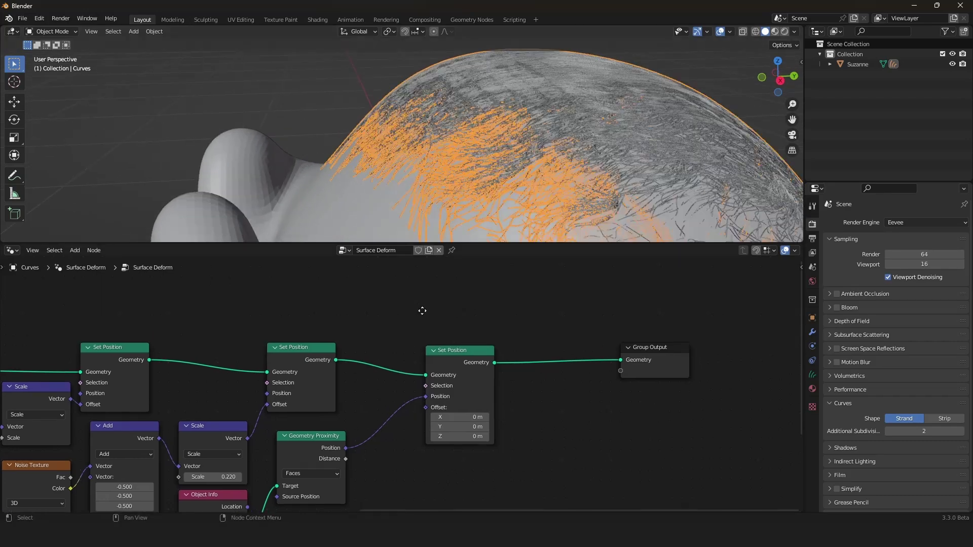
click(426, 388)
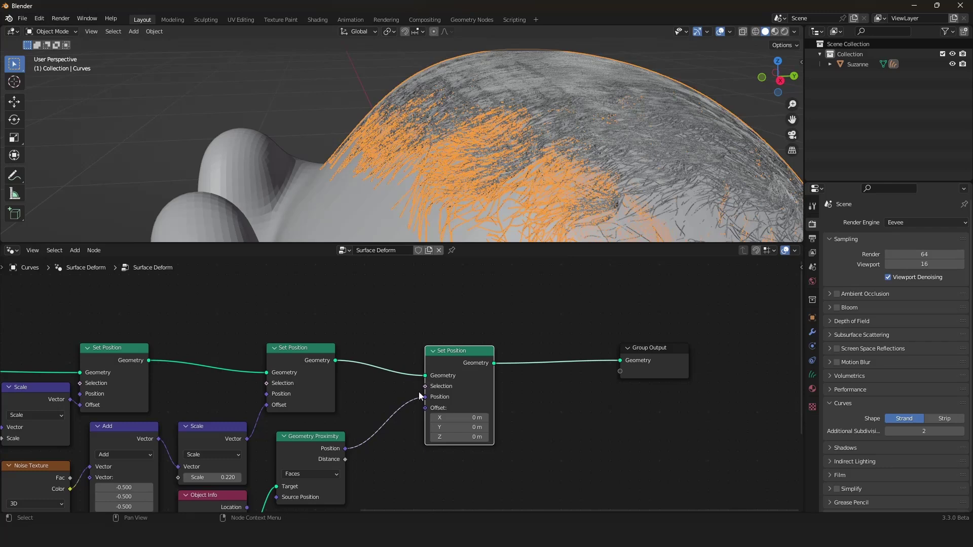
drag(425, 396, 394, 389)
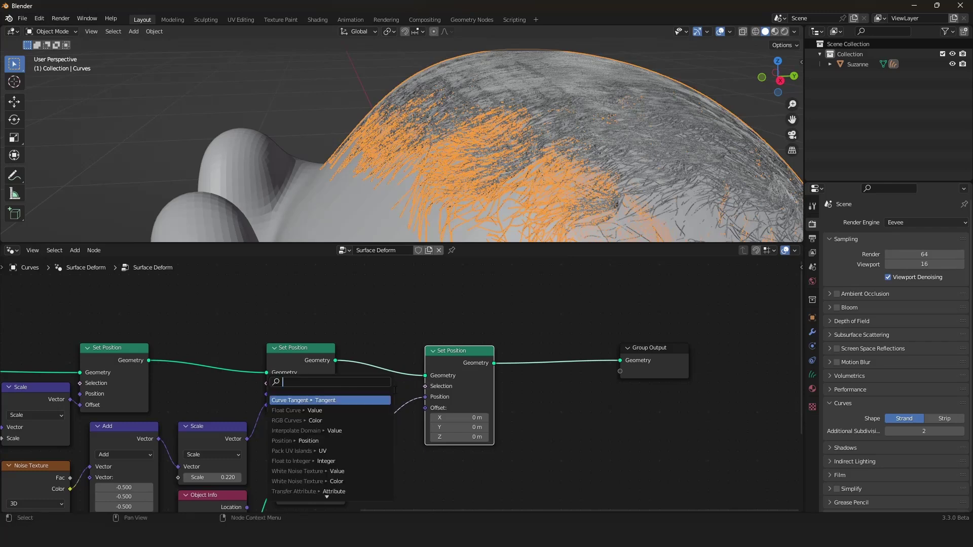
click(409, 339)
middle_drag(409, 338, 423, 346)
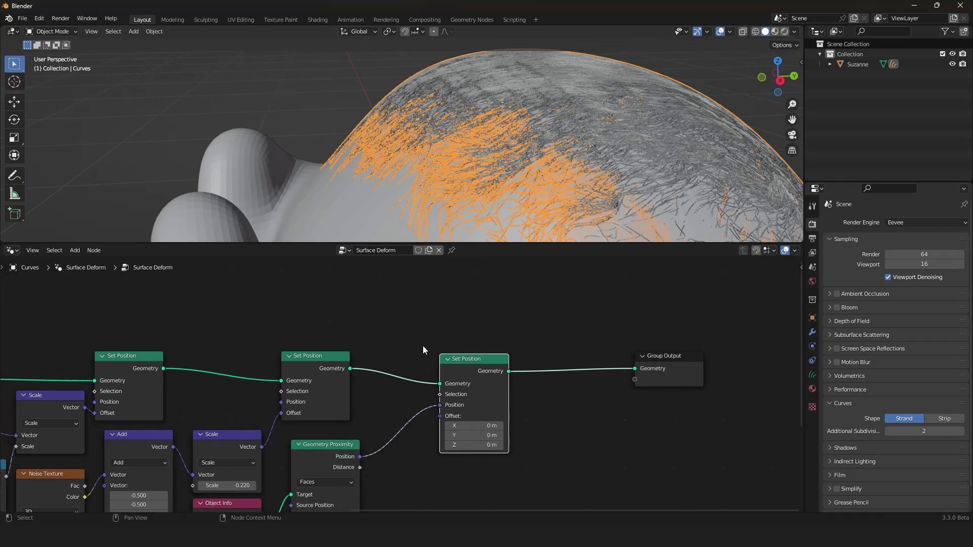
Add an Endpoint Selection node above the second Set Position and connect its Selection output to the third Set Position's Selection input
scroll(418, 346, down, 2)
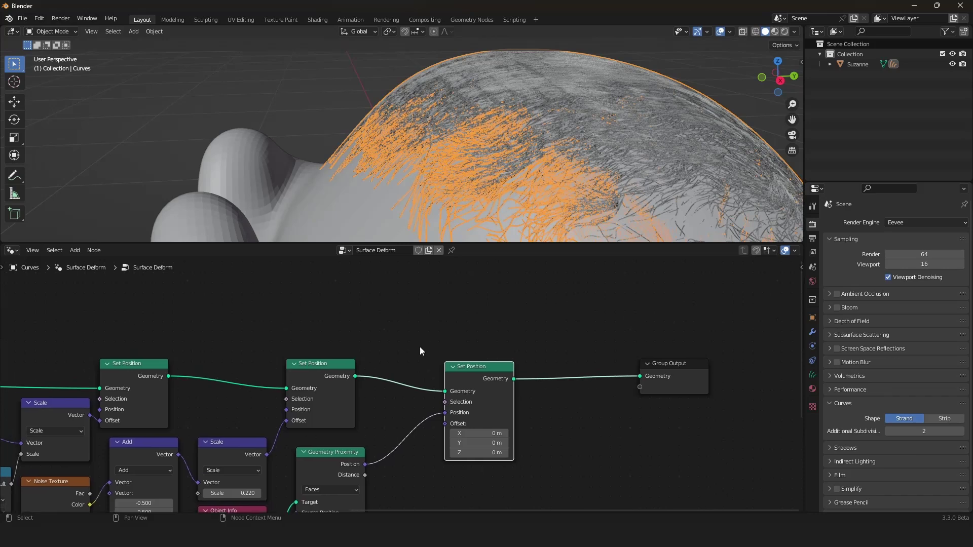
key(shift+a)
mouse_move(348, 263)
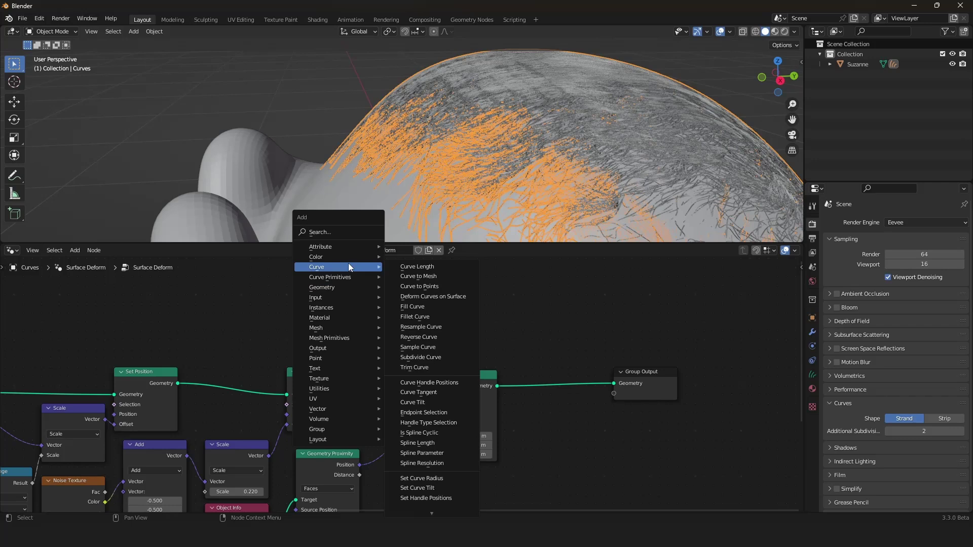
click(423, 412)
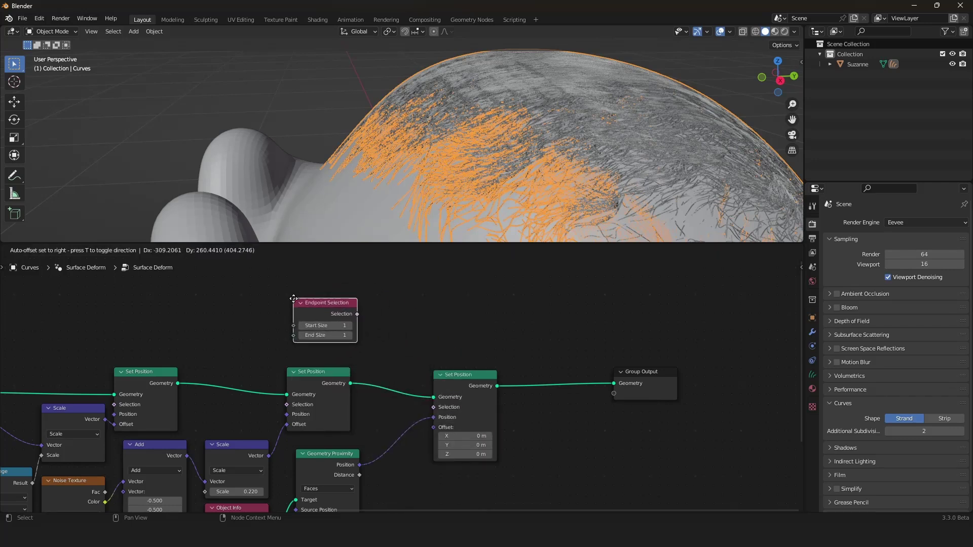
click(286, 305)
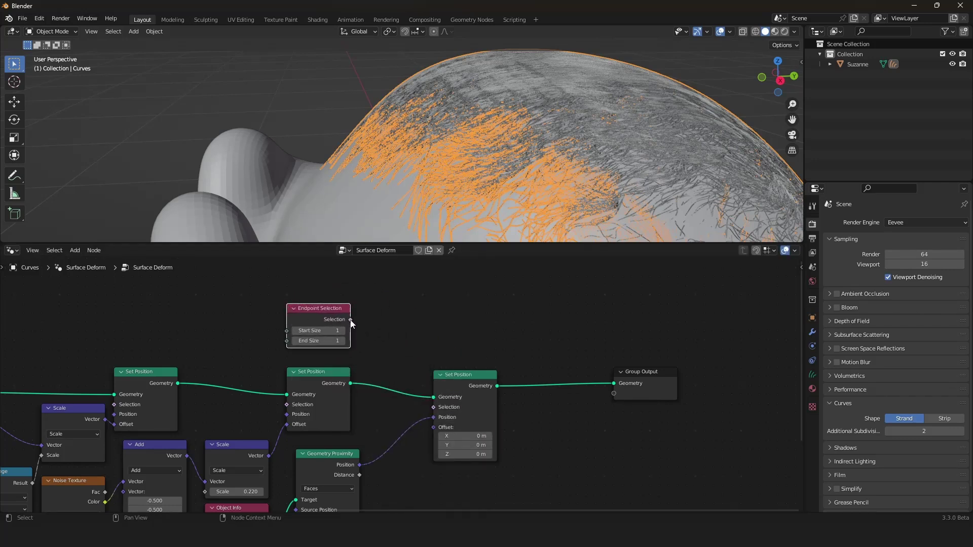
drag(352, 321, 434, 407)
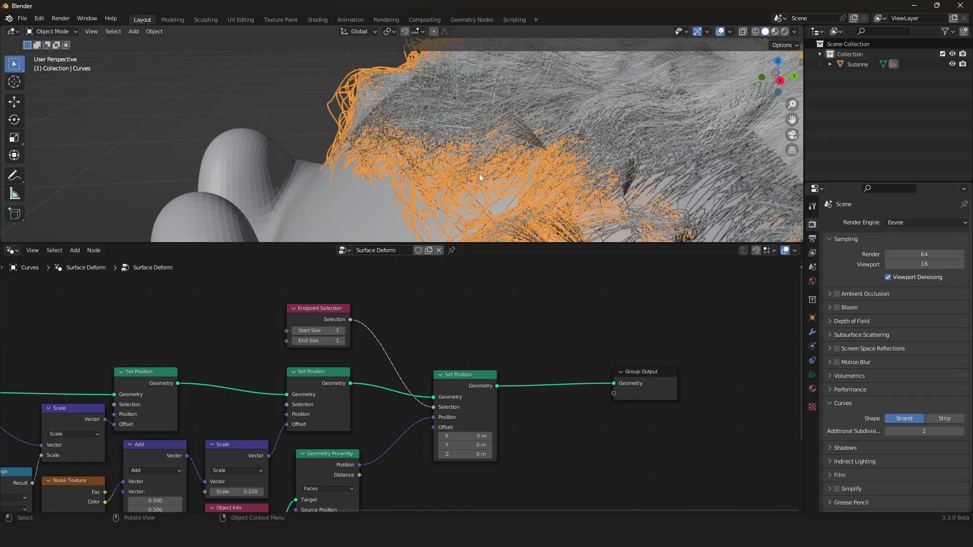
Examine the strand roots and tips around the head with the viewport overlays hidden
scroll(488, 142, down, 8)
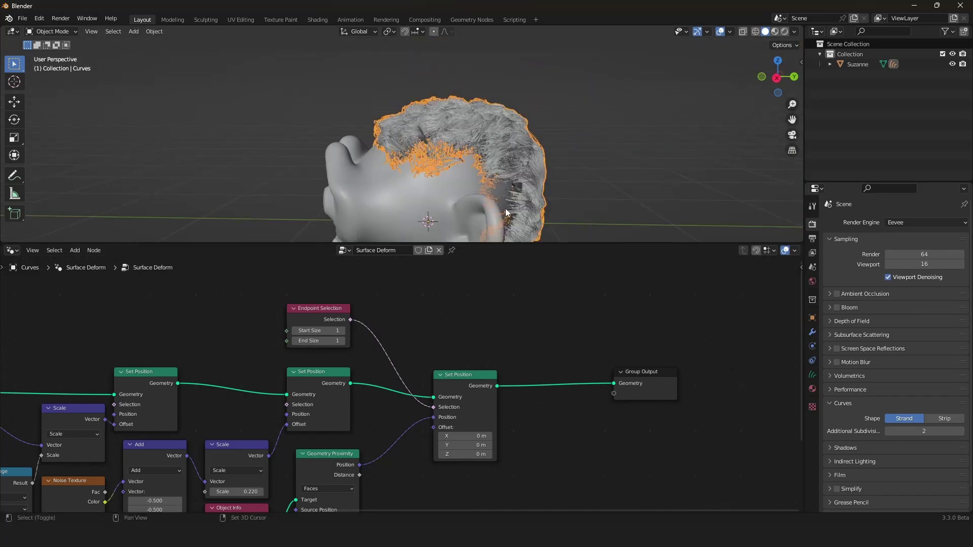
middle_drag(507, 209, 441, 158)
scroll(465, 157, up, 5)
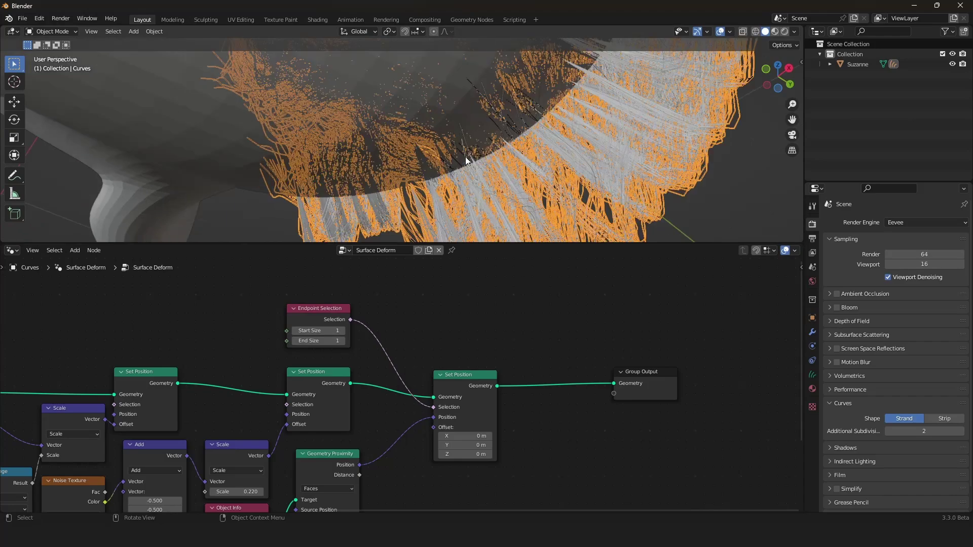
shift+middle_drag(548, 115, 458, 172)
key(alt+shift+z)
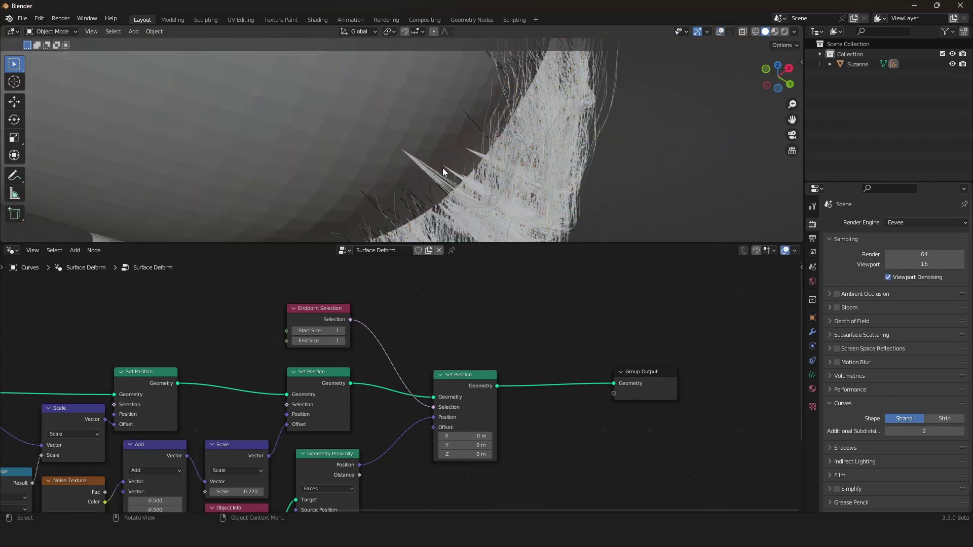
middle_drag(397, 134, 500, 211)
scroll(376, 172, up, 4)
scroll(501, 210, up, 2)
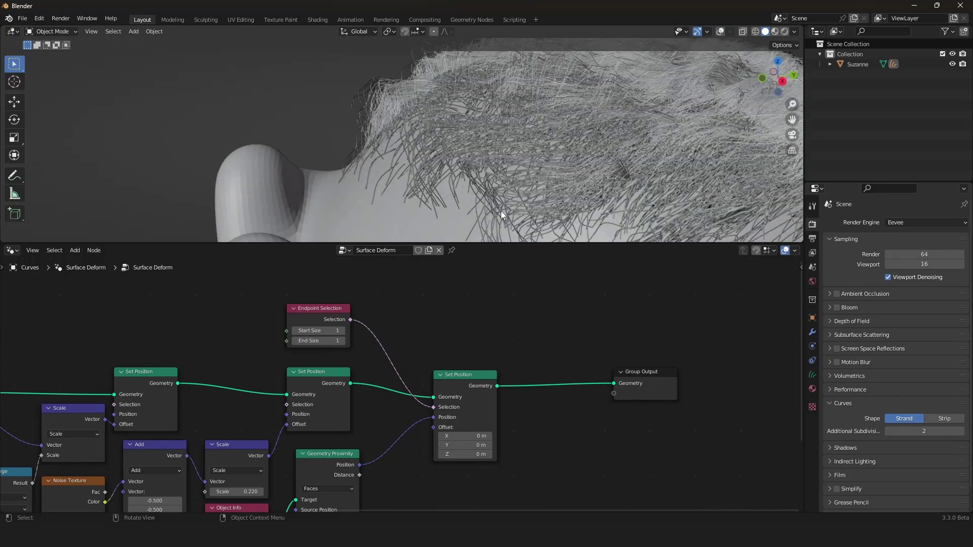
Set the Endpoint Selection node's End Size to 0 and try a Start Size of 7
click(294, 341)
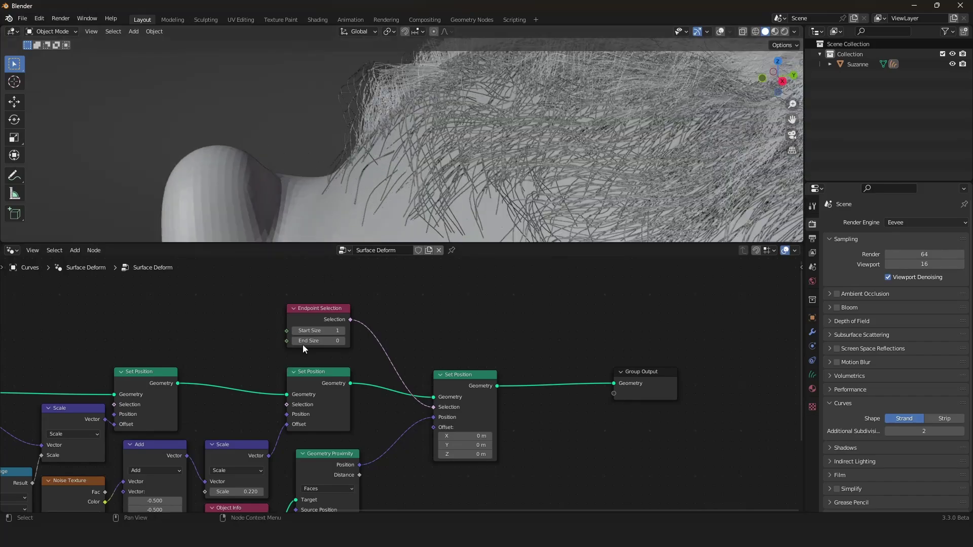
click(342, 332)
click(343, 332)
click(342, 332)
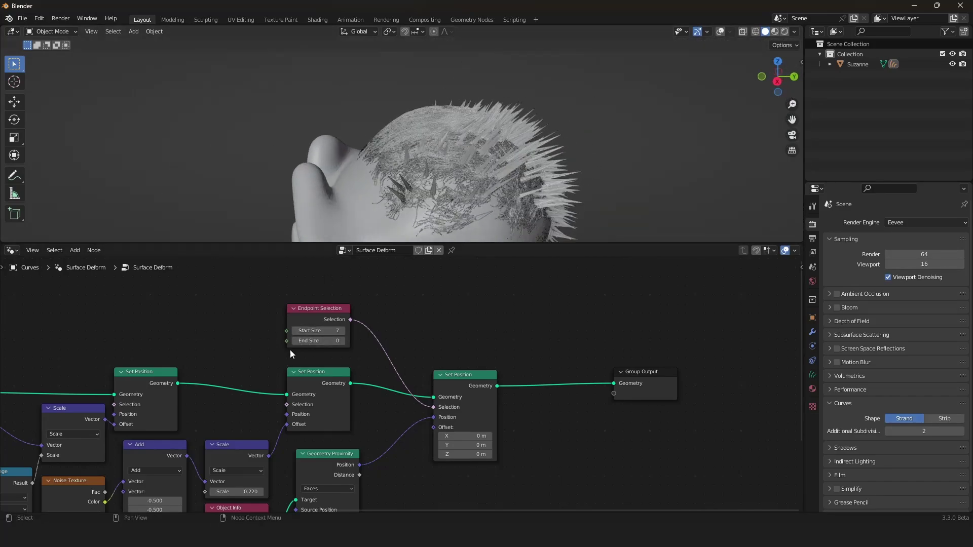
Lower the Endpoint Selection node's Start Size to 1
click(295, 330)
click(295, 331)
click(294, 331)
click(295, 330)
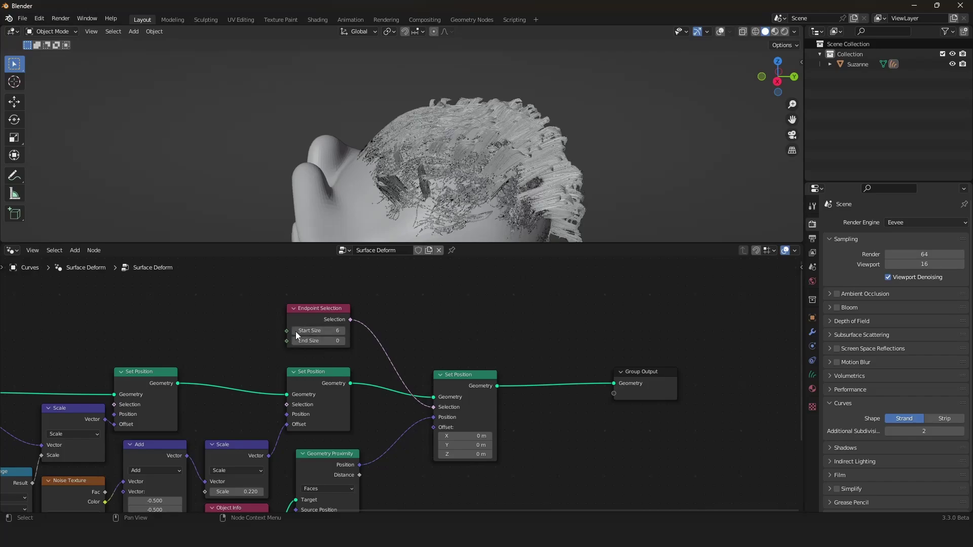
click(295, 331)
click(295, 330)
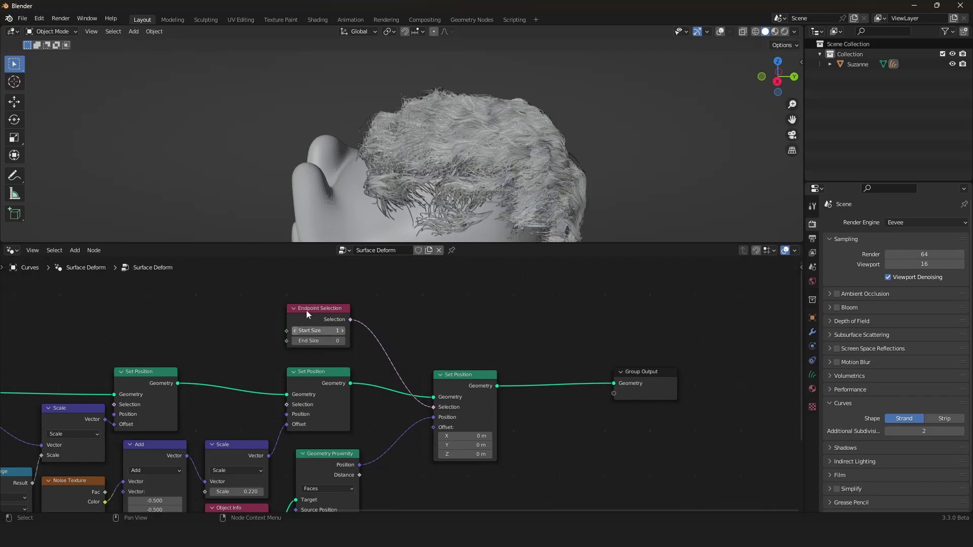
Examine how the strand roots attach to the head, both close up and from farther away
scroll(399, 186, up, 5)
scroll(422, 163, down, 4)
middle_drag(422, 165, 438, 166)
scroll(437, 166, up, 5)
shift+middle_drag(434, 122, 436, 175)
scroll(461, 178, up, 3)
scroll(454, 169, down, 9)
scroll(437, 174, up, 5)
scroll(527, 185, down, 4)
middle_drag(527, 185, 494, 160)
Maximize the 3D viewport and show the viewport overlays
key(ctrl+space)
click(890, 31)
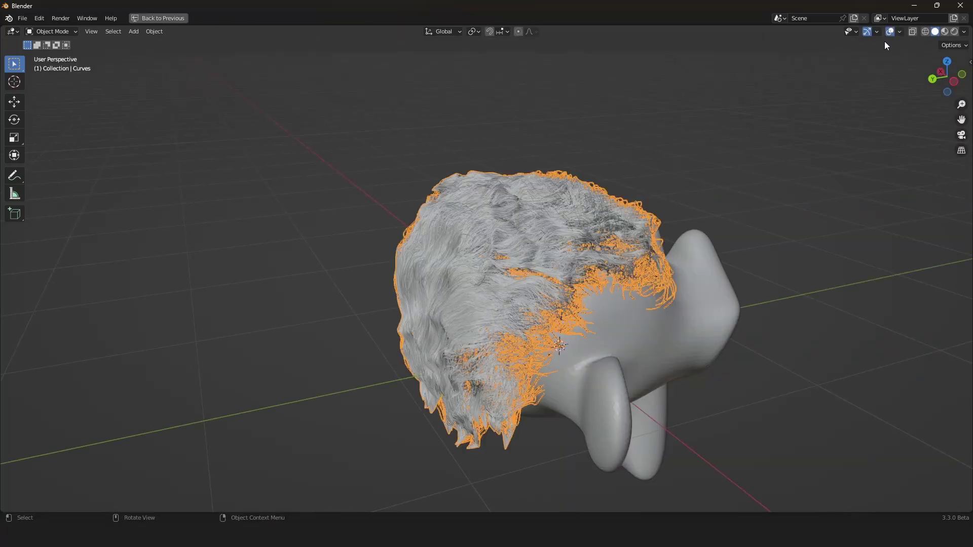
middle_drag(522, 239, 538, 238)
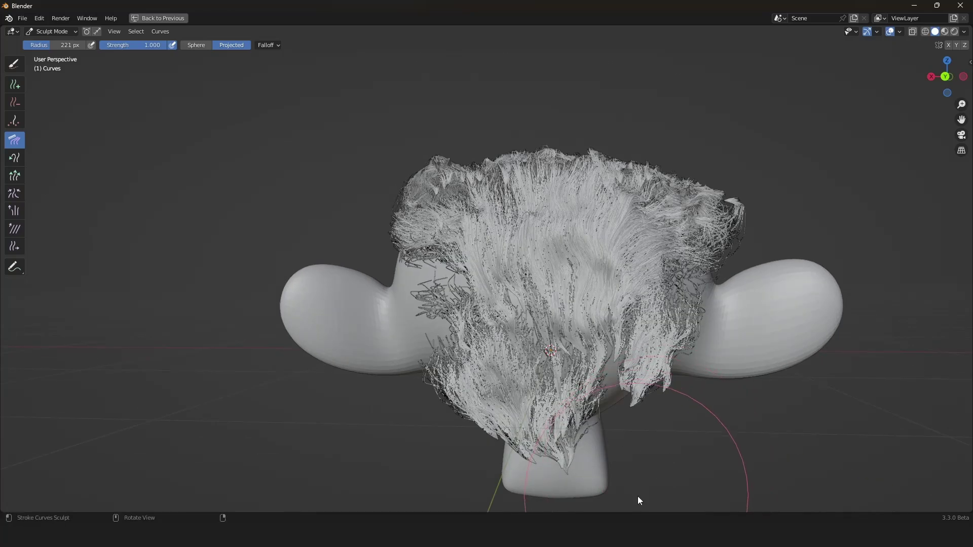
Comb the hair at the back of the head downward and outward, and puff it with a 387 px brush radius
mouse_move(648, 494)
middle_down()
mouse_move(348, 76)
mouse_move(439, 77)
mouse_move(443, 94)
middle_up()
scroll(444, 97, up, 2)
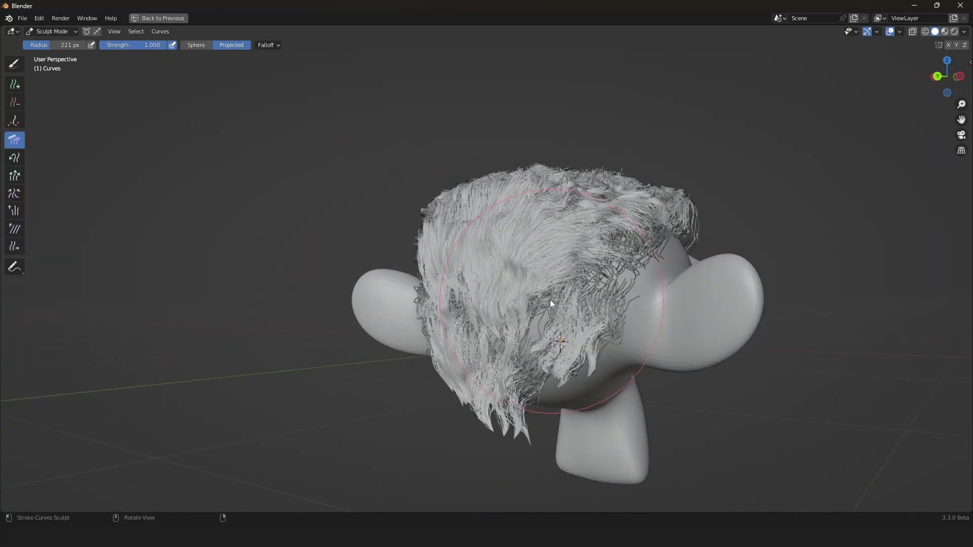
mouse_move(544, 299)
mouse_down()
mouse_move(507, 385)
mouse_move(514, 431)
mouse_up()
middle_drag(576, 445, 460, 481)
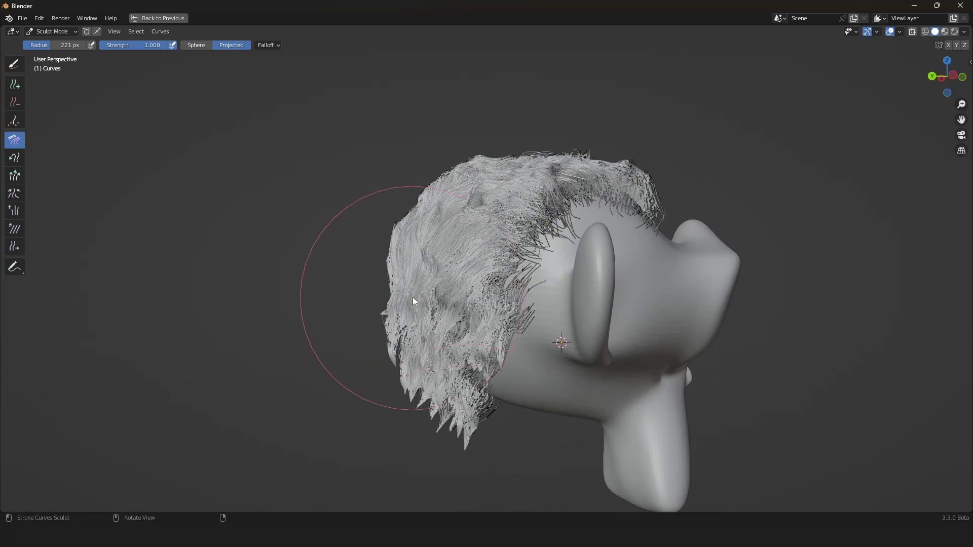
mouse_move(404, 272)
mouse_down()
mouse_move(373, 269)
mouse_move(308, 314)
mouse_up()
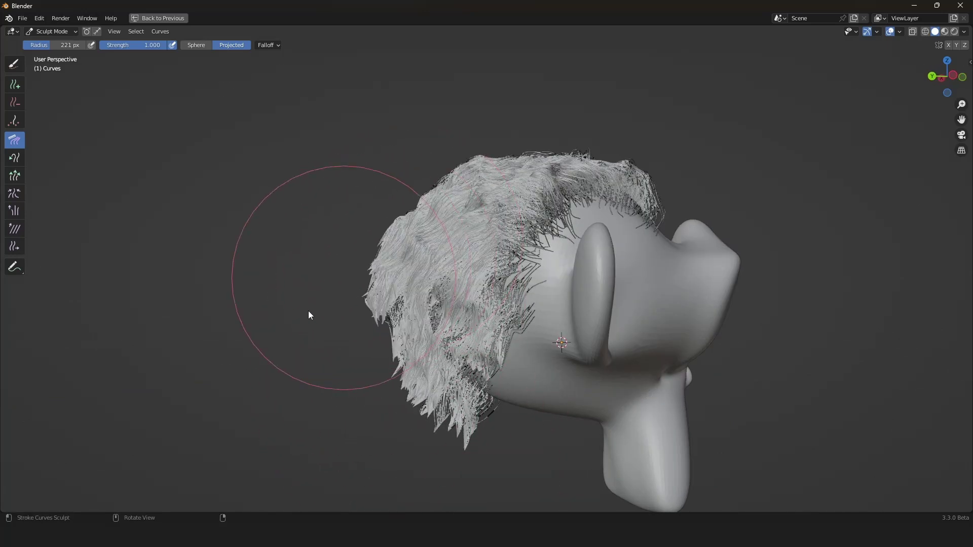
click(17, 210)
mouse_move(396, 354)
mouse_down()
mouse_move(390, 282)
mouse_move(400, 261)
mouse_move(442, 386)
mouse_up()
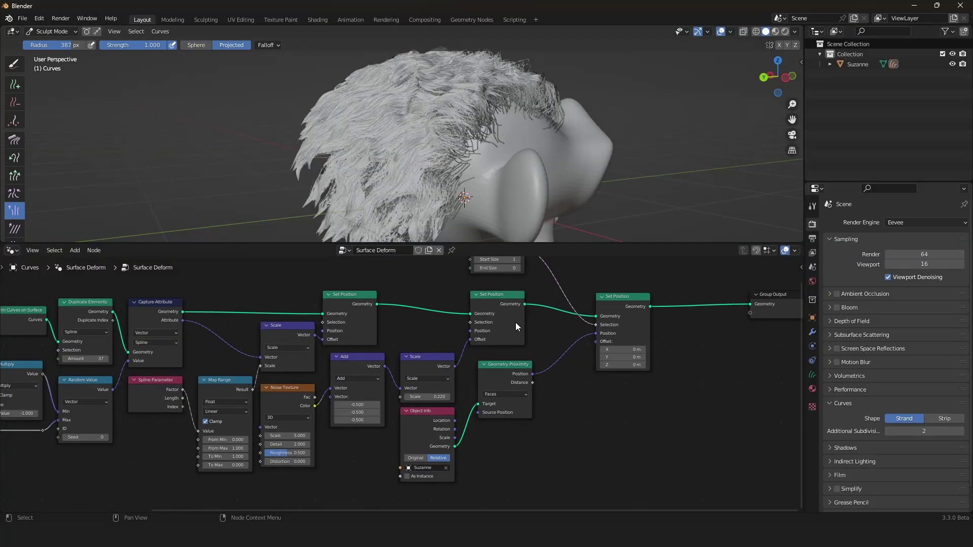
Review the complete hair node tree from Group Input to Group Output
scroll(516, 322, up, 3)
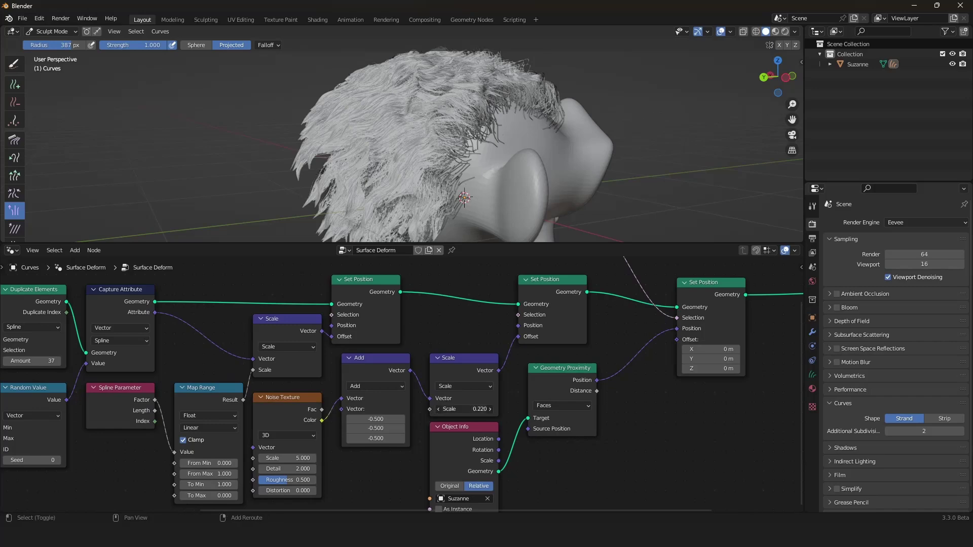
mouse_move(467, 404)
shift+mouse_down()
mouse_move(502, 404)
mouse_move(467, 404)
shift+mouse_up()
scroll(405, 383, down, 5)
middle_drag(326, 387, 522, 376)
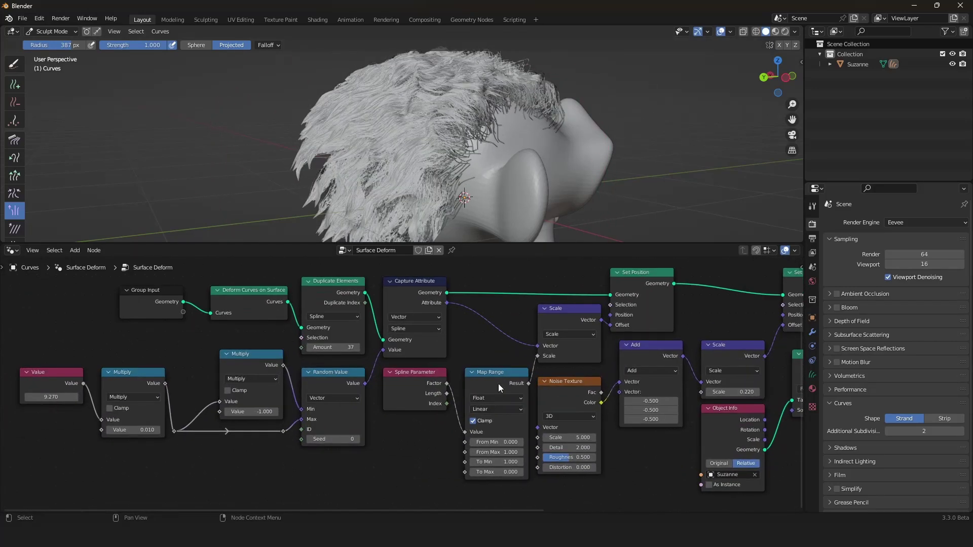
scroll(511, 330, down, 5)
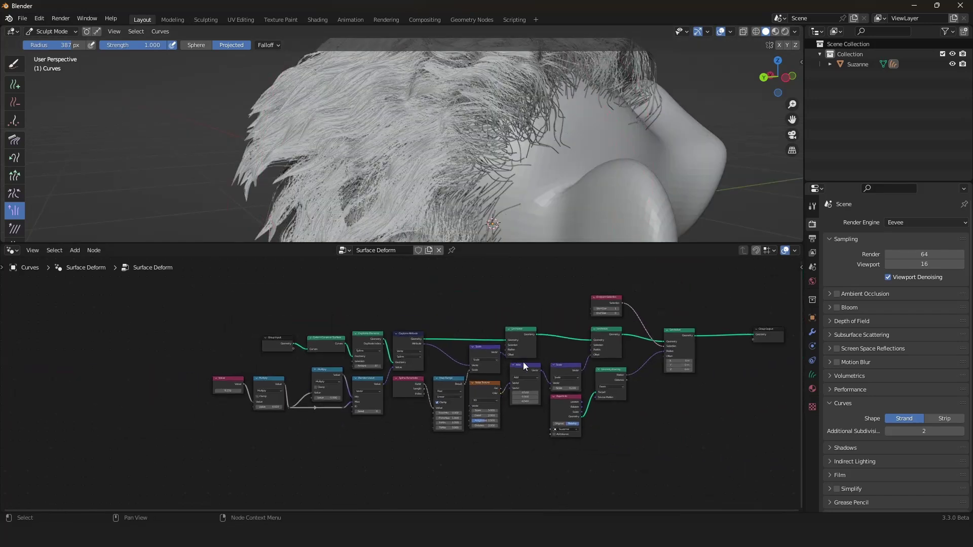
scroll(524, 362, up, 2)
scroll(475, 369, up, 1)
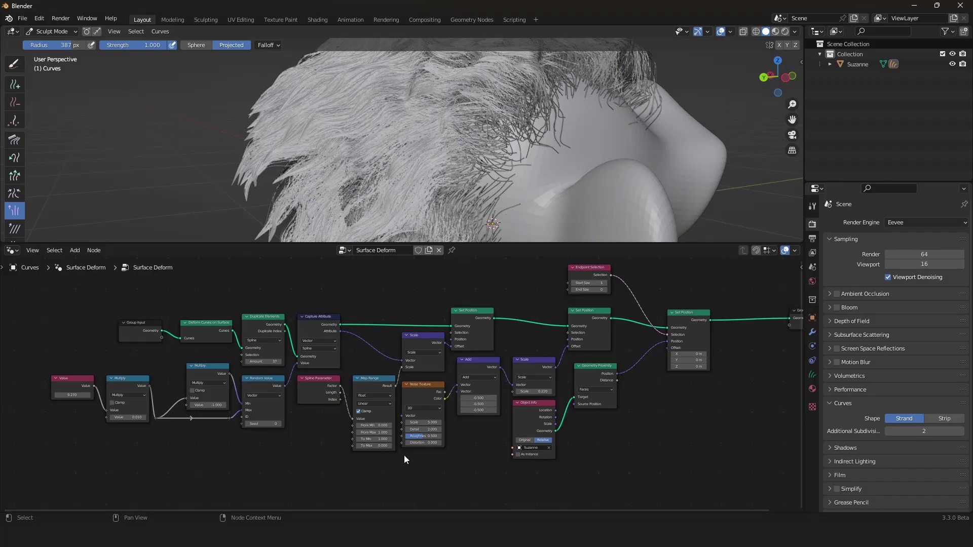
scroll(403, 455, down, 2)
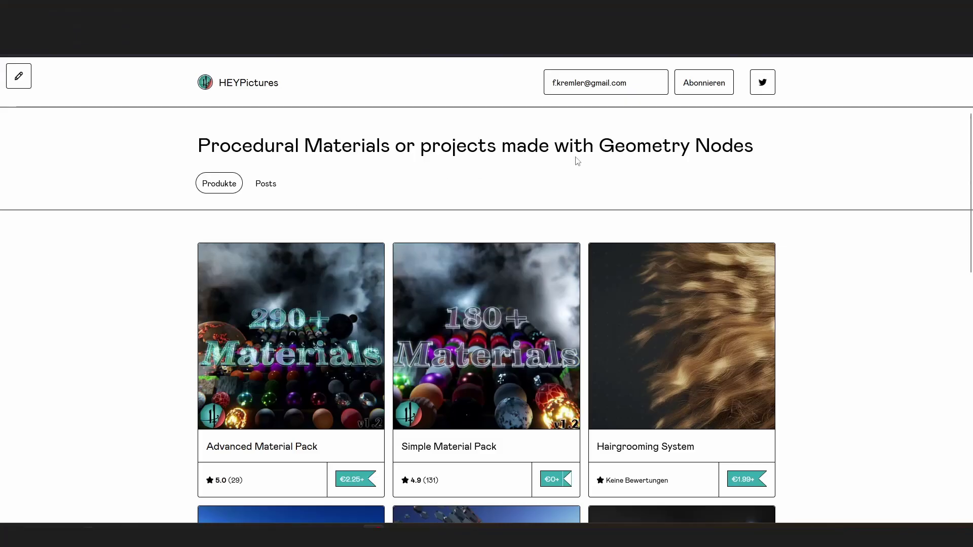
Open the Hairgrooming System product in the HEYPictures web store and read its description
scroll(577, 161, down, 2)
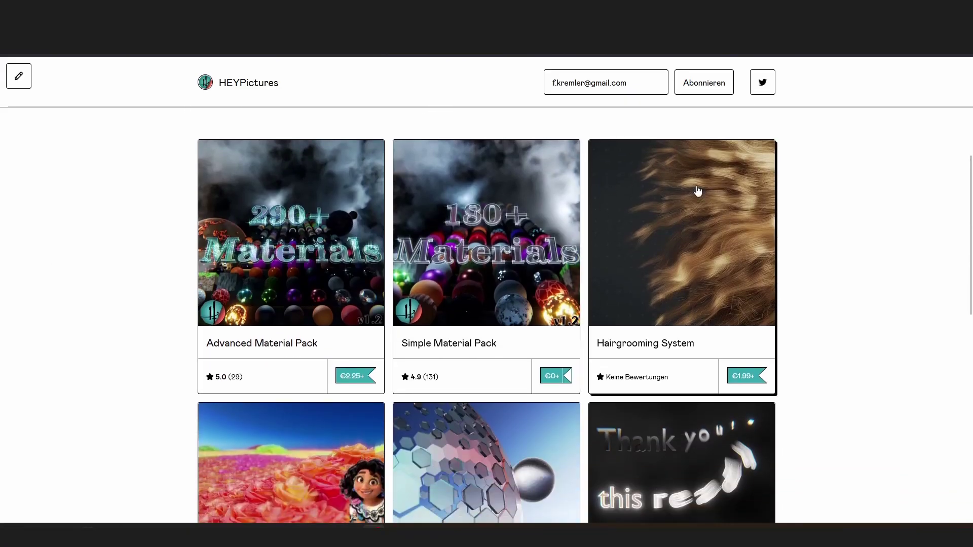
click(673, 189)
scroll(631, 183, down, 1)
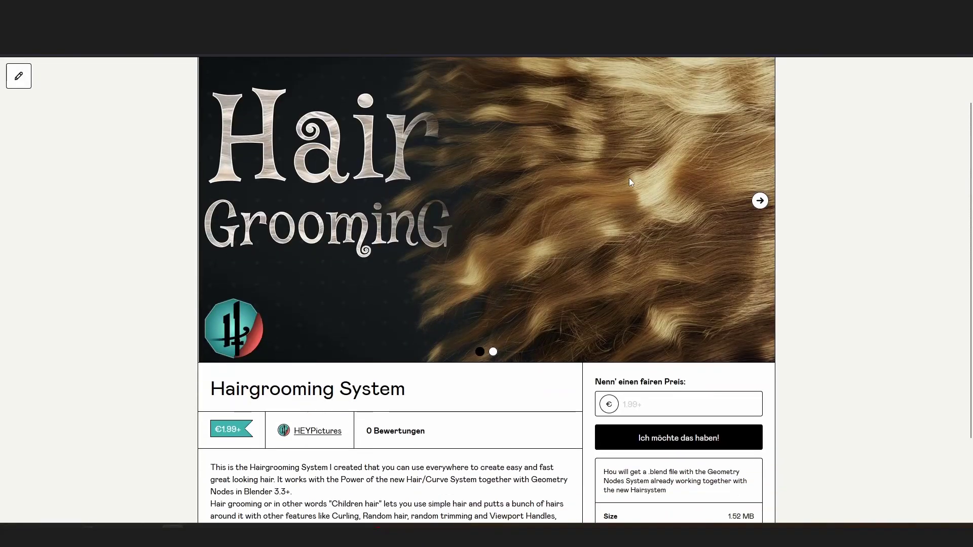
scroll(630, 182, down, 2)
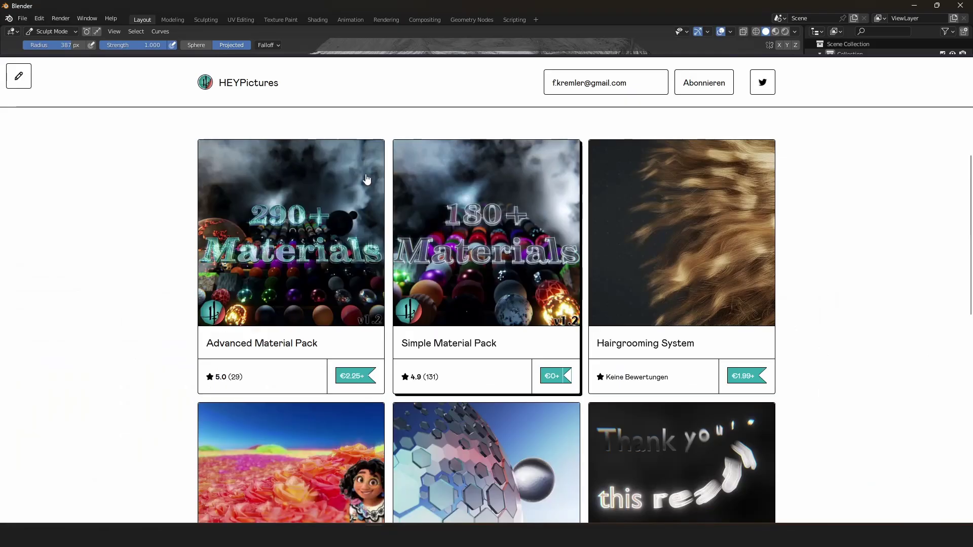
Open the Advanced Material Pack product in the HEYPictures store and read its description and contents
click(335, 194)
scroll(597, 256, down, 6)
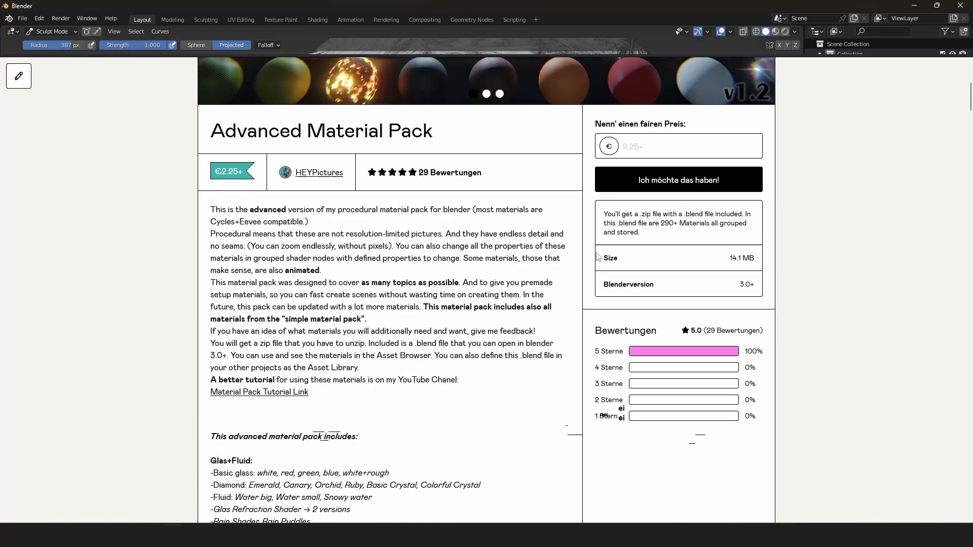
Browse the Advanced Material Pack's contents and preview images from Ceramic and Ground through to the Hair materials
scroll(583, 260, down, 20)
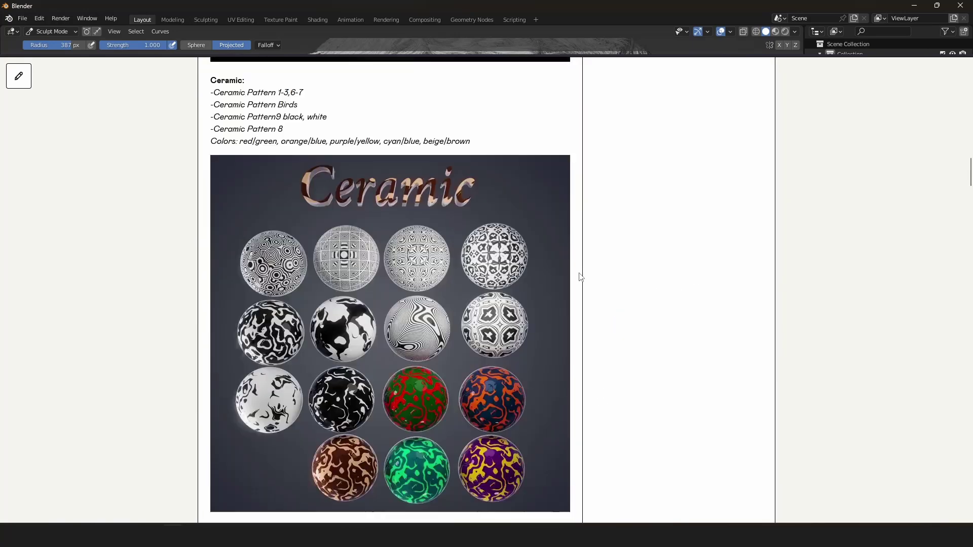
scroll(581, 277, down, 20)
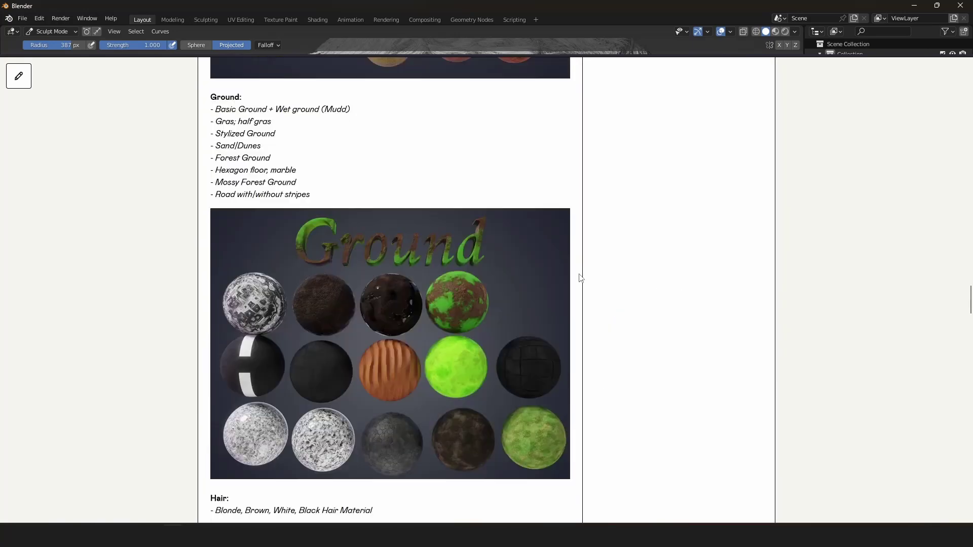
scroll(581, 277, down, 4)
scroll(581, 277, up, 1)
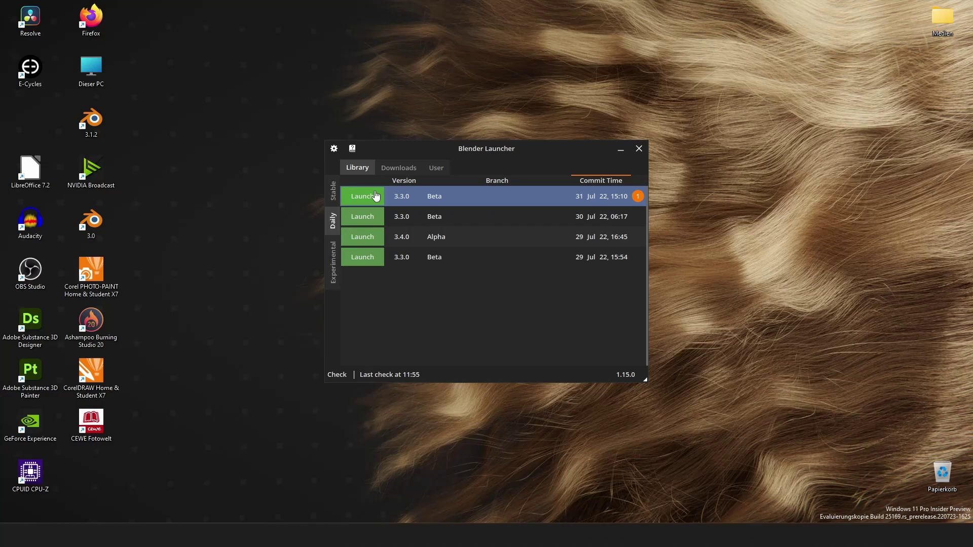
Launch the newest Blender 3.3.0 Beta build and open the recent file Hairgrooming test3_V2.blend
click(375, 196)
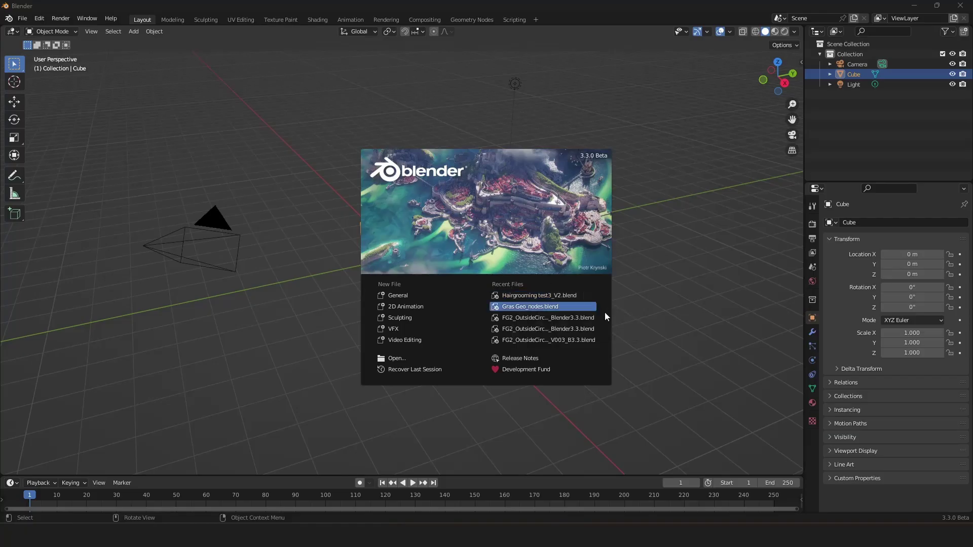
click(537, 296)
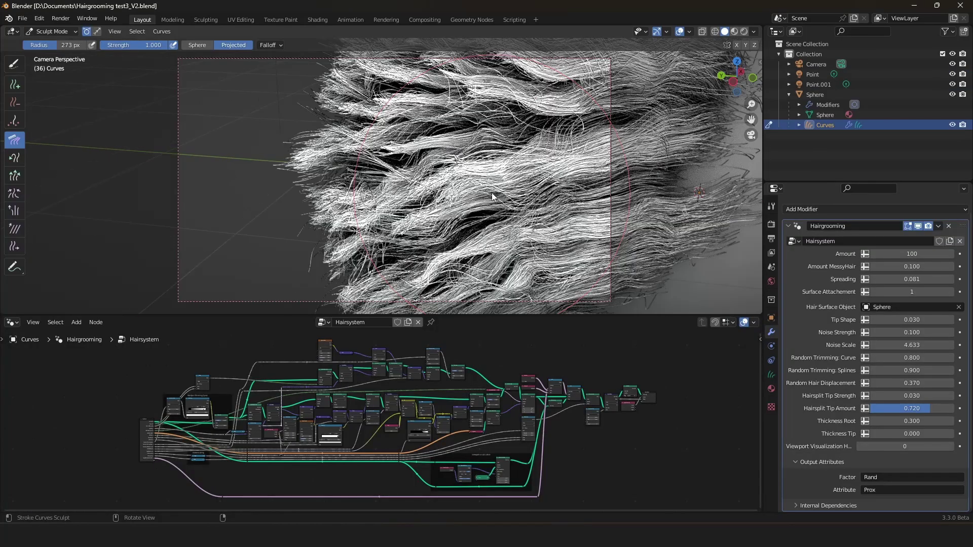
Look over the Hairsystem node tree and close its editor area so the 3D viewport fills the space
scroll(461, 385, down, 3)
middle_drag(460, 385, 443, 378)
scroll(442, 377, up, 2)
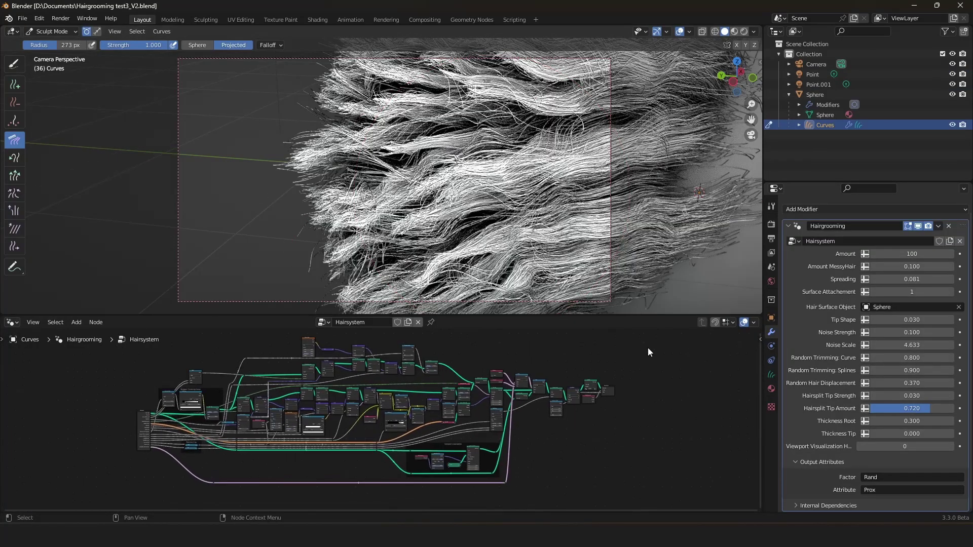
drag(648, 347, 179, 495)
click(531, 365)
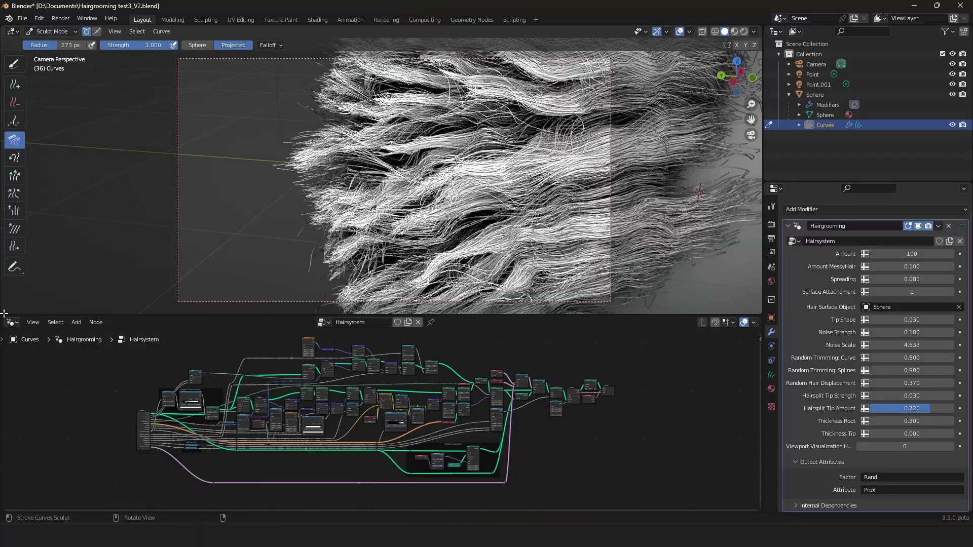
drag(9, 318, 13, 324)
scroll(507, 342, up, 2)
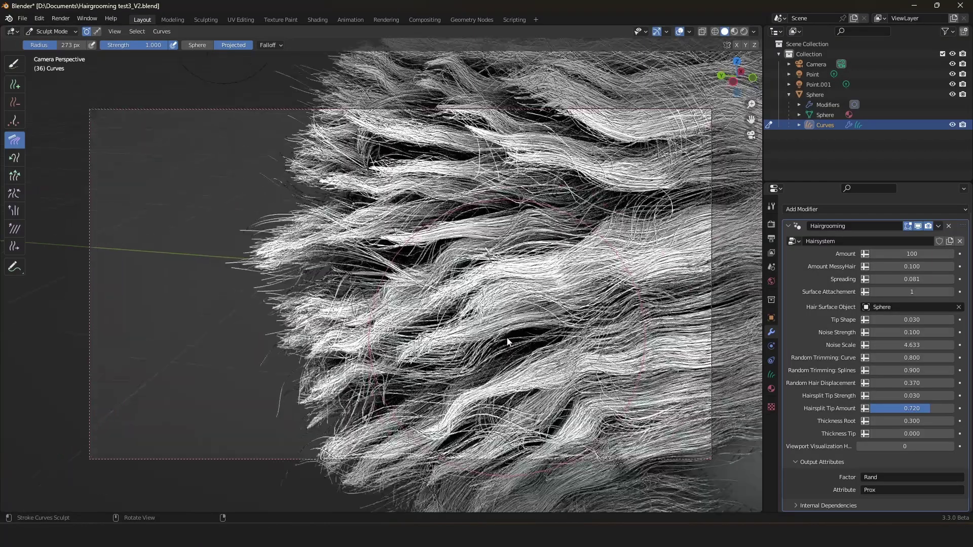
scroll(513, 339, up, 1)
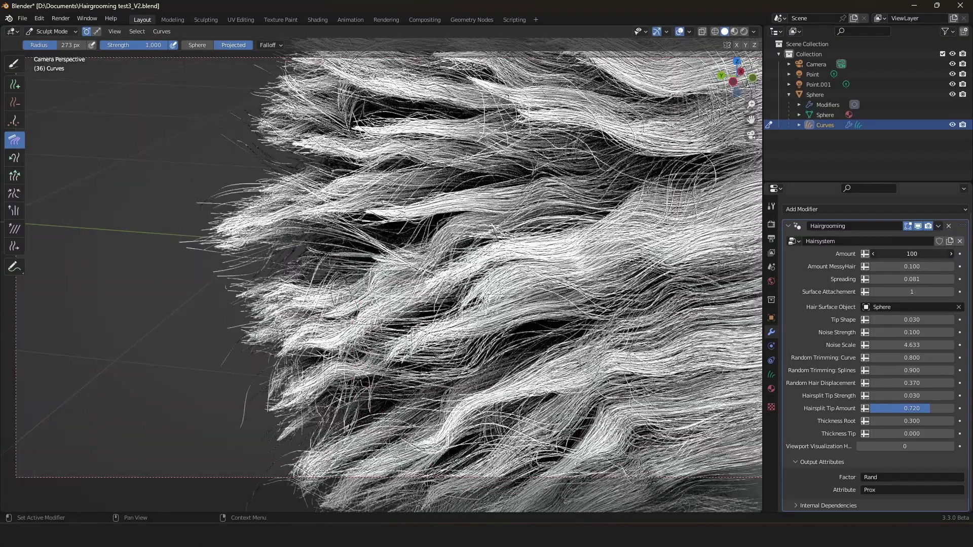
Test the Hairgrooming modifier's Amount MessyHair at 0.006 and Spreading at 0.001 on the hair
drag(911, 254, 874, 267)
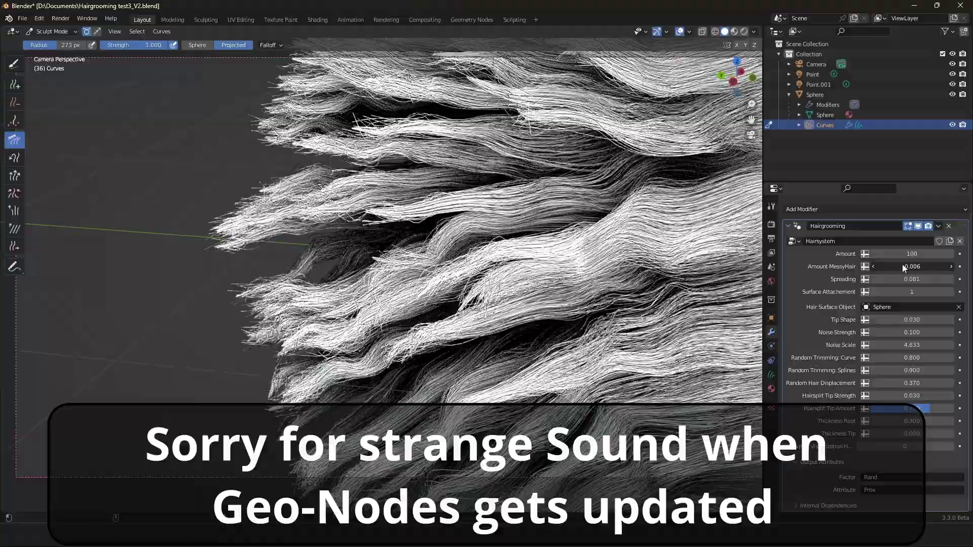
mouse_move(910, 280)
mouse_down()
mouse_move(887, 279)
mouse_move(913, 279)
mouse_up()
drag(913, 280, 911, 280)
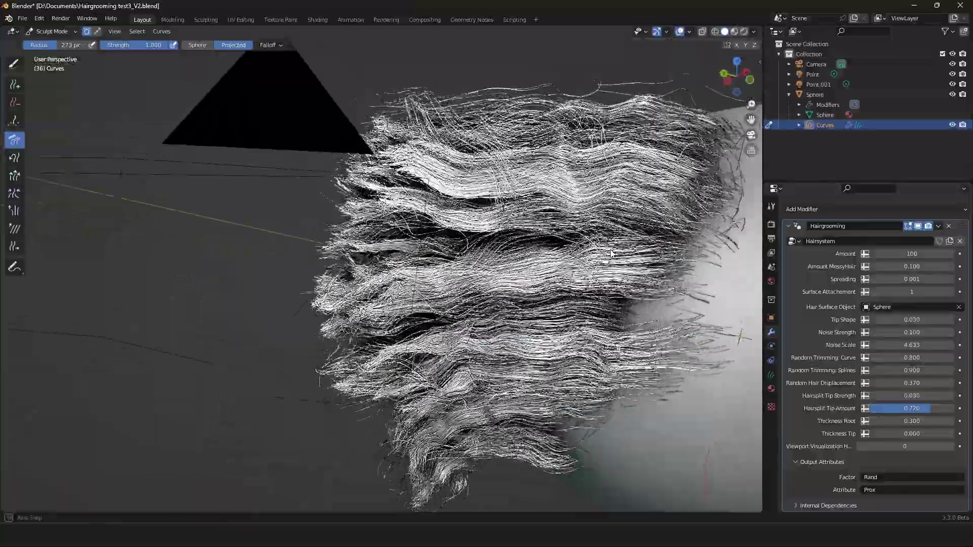
Try Surface Attachement at 0 and inspect the hair roots along the sphere's surface
mouse_move(573, 276)
middle_down()
mouse_move(487, 295)
mouse_move(446, 321)
mouse_move(472, 321)
middle_up()
scroll(487, 295, up, 5)
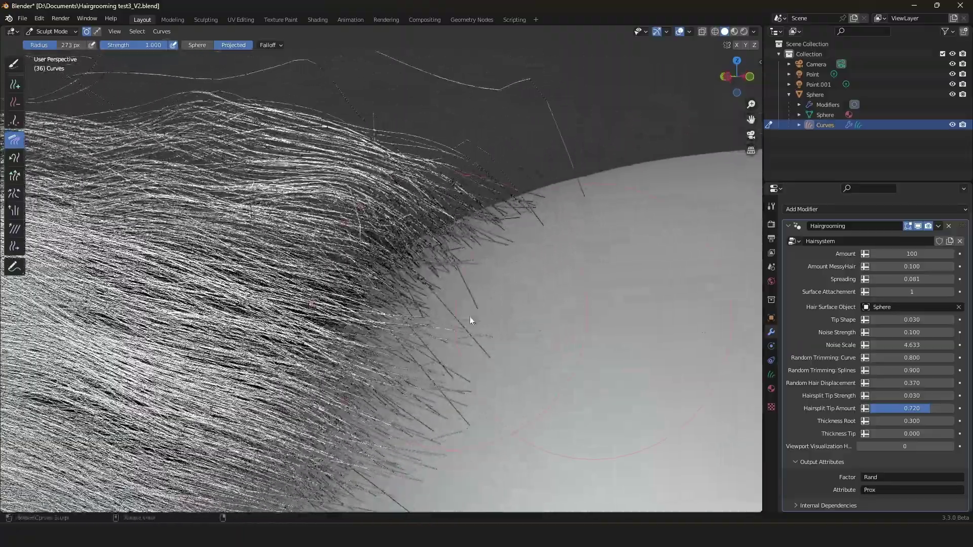
click(877, 287)
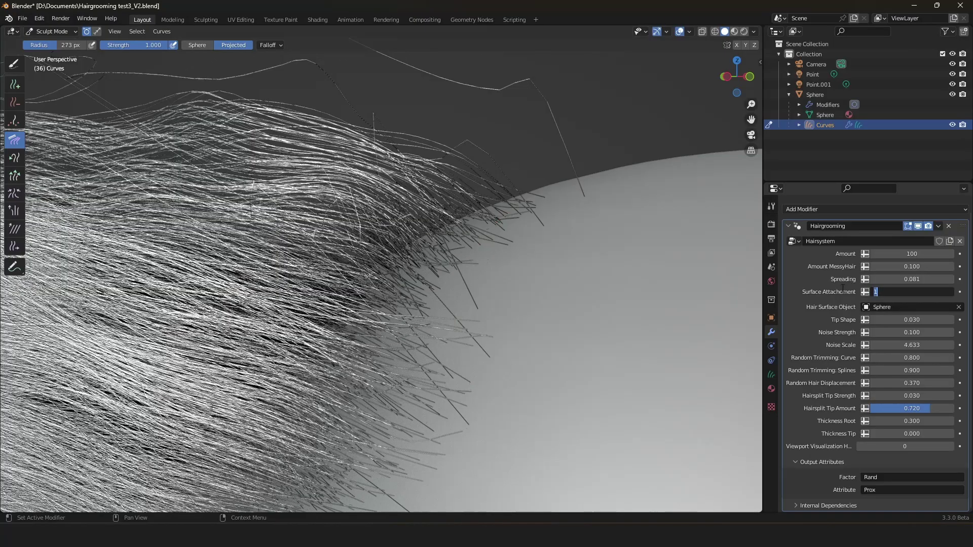
text(0)
key(Return)
middle_drag(512, 187, 521, 175)
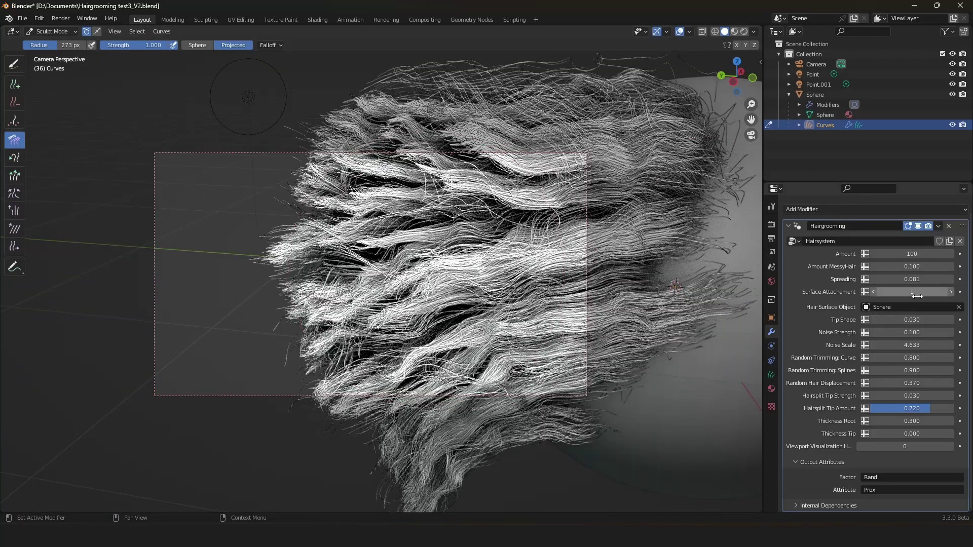
Test different Tip Shape and noise values on the hair in the Hairgrooming modifier
scroll(686, 247, down, 4)
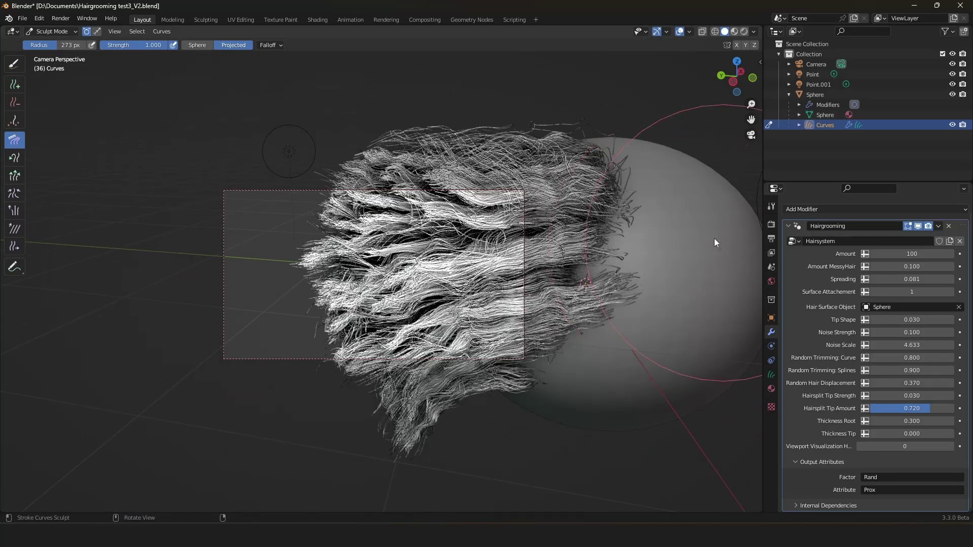
scroll(680, 293, up, 4)
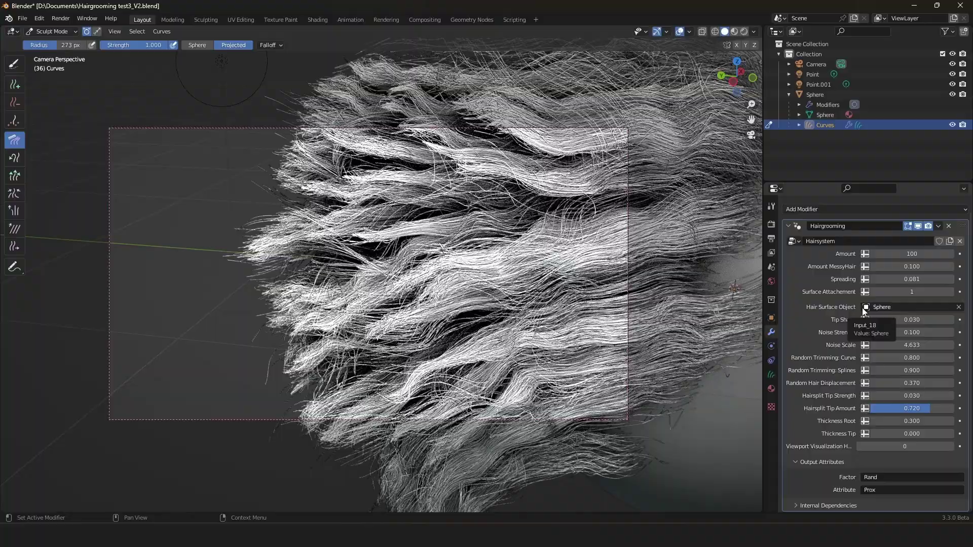
scroll(513, 291, up, 3)
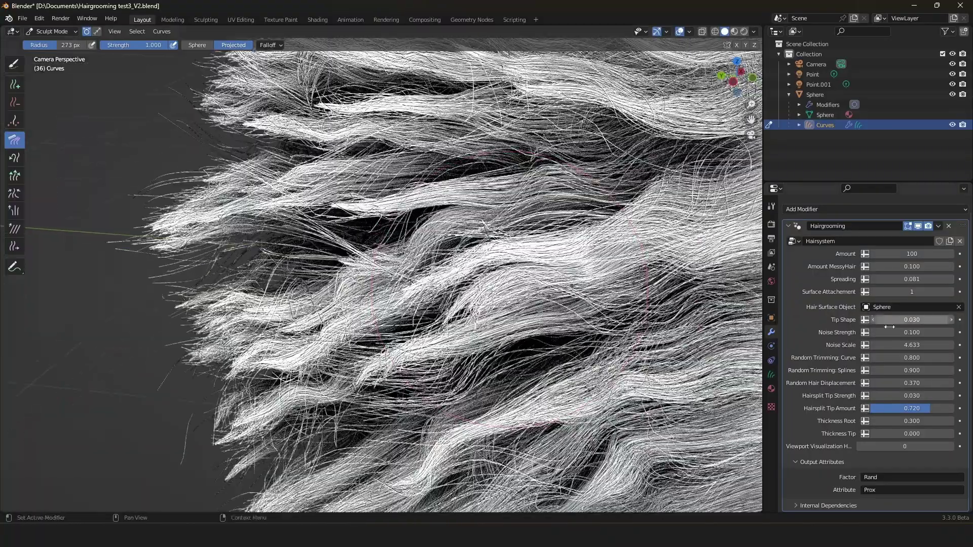
mouse_move(918, 320)
mouse_down()
mouse_move(907, 320)
mouse_move(947, 320)
mouse_move(911, 319)
mouse_move(908, 332)
mouse_move(923, 332)
mouse_move(892, 332)
mouse_move(912, 332)
mouse_up()
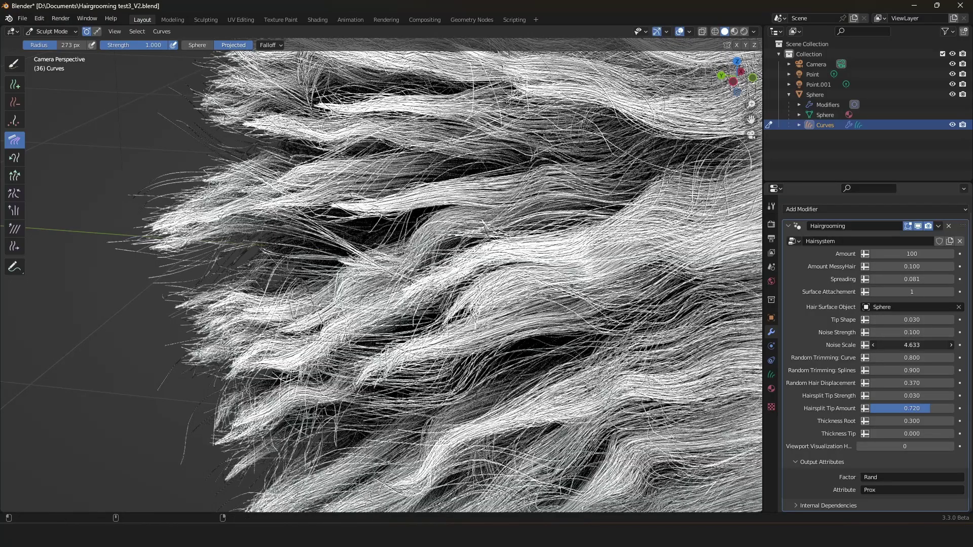
mouse_move(904, 345)
mouse_down()
mouse_move(886, 344)
mouse_move(904, 344)
mouse_up()
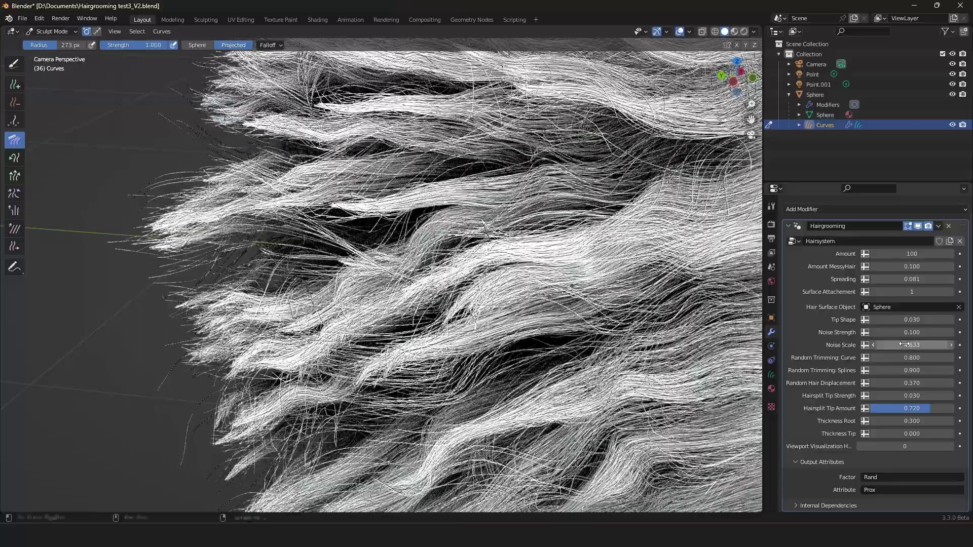
Try Random Trimming: Curve at -0.025 to compare the strand lengths, and restore the original value
scroll(491, 283, down, 4)
shift+middle_drag(491, 284, 509, 279)
scroll(500, 280, up, 2)
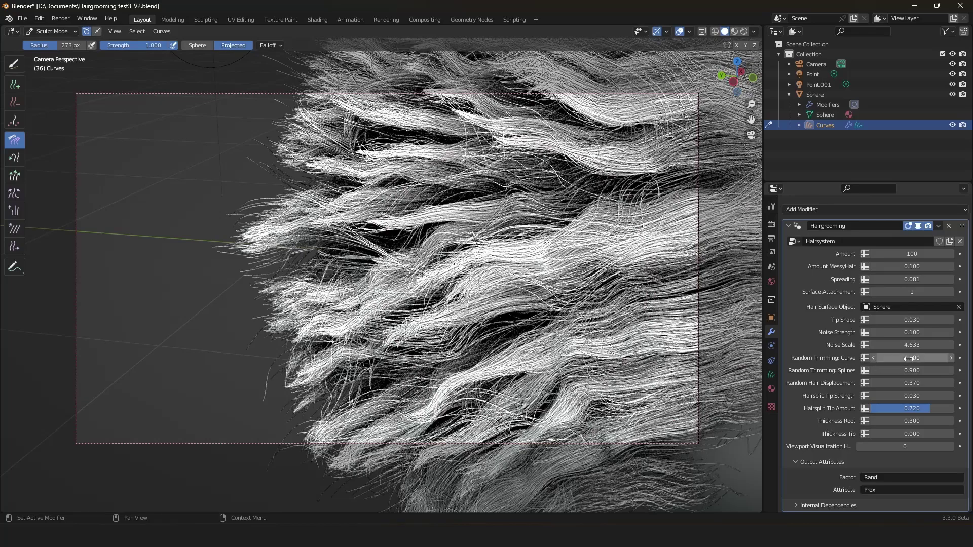
drag(908, 358, 908, 358)
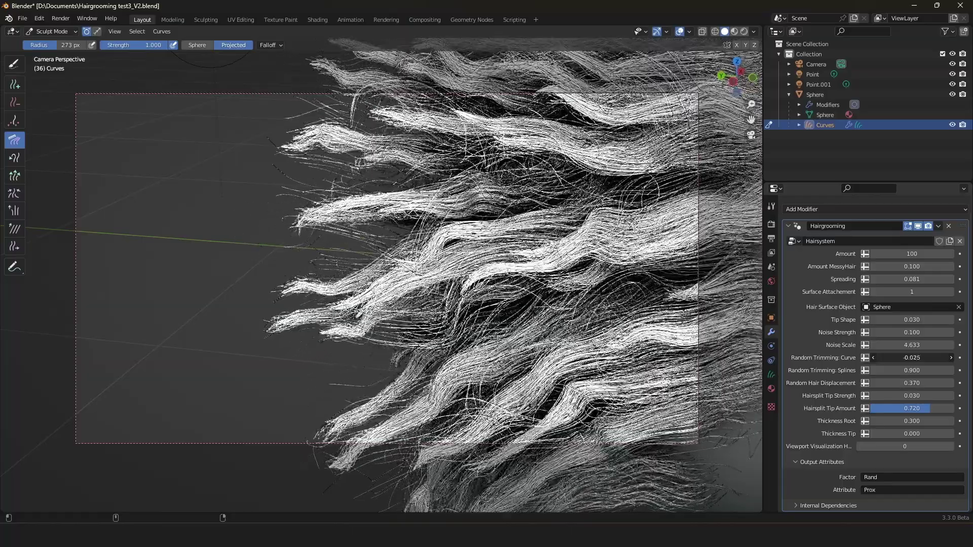
right_click(910, 359)
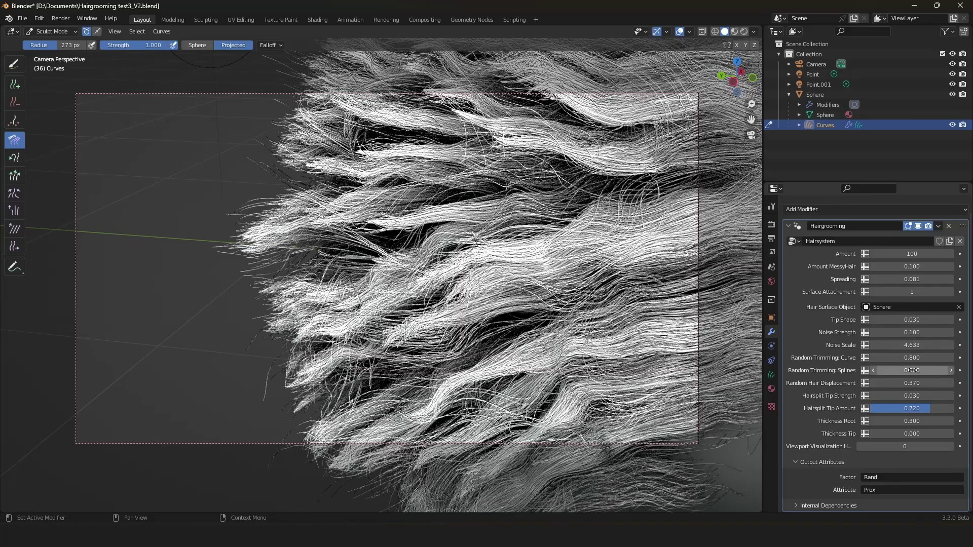
Test Random Trimming: Splines at -0.228 and a different Random Hair Displacement value on the hair
scroll(522, 270, up, 3)
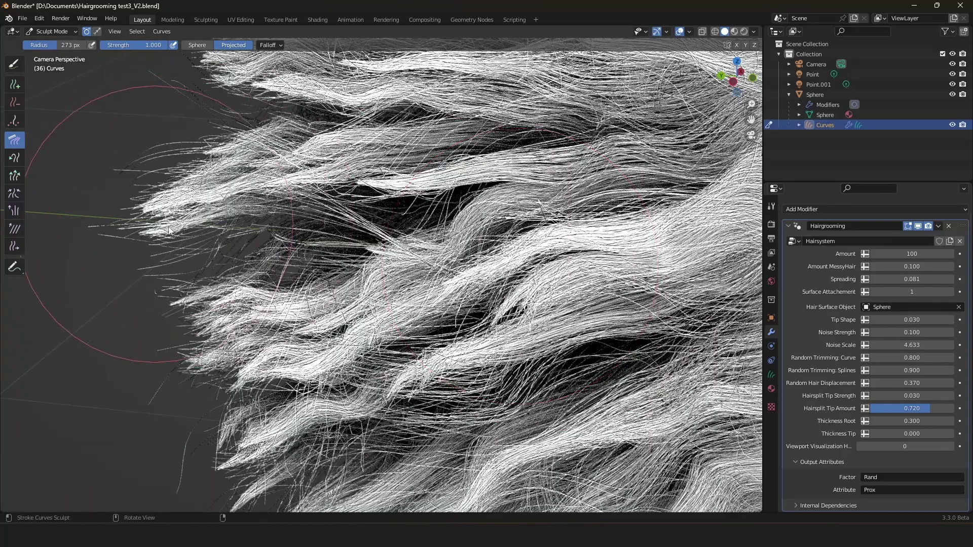
drag(915, 370, 880, 369)
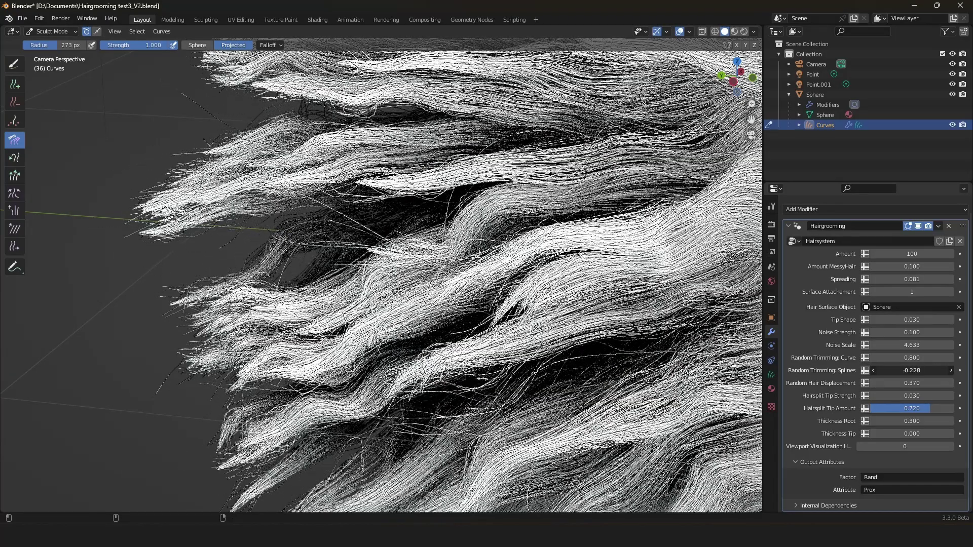
drag(875, 370, 915, 369)
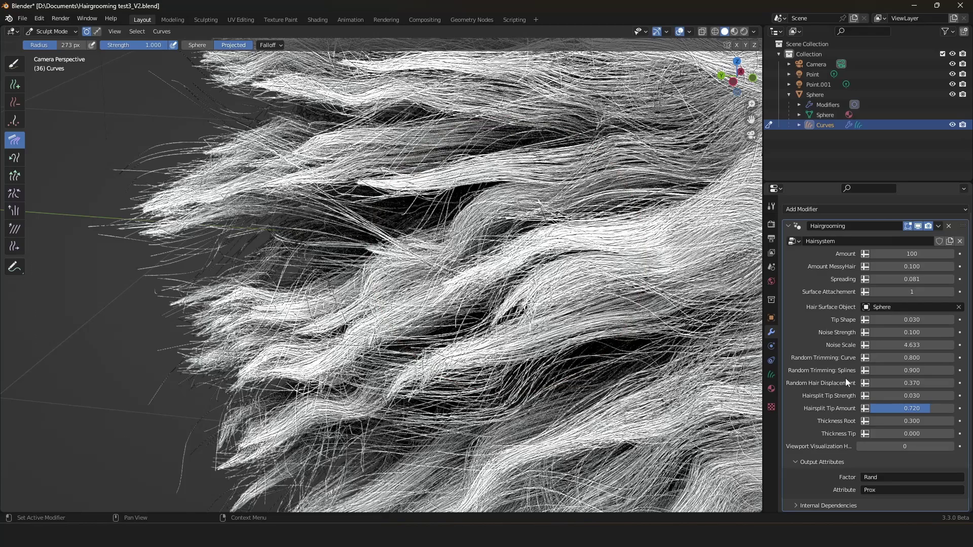
scroll(578, 319, down, 2)
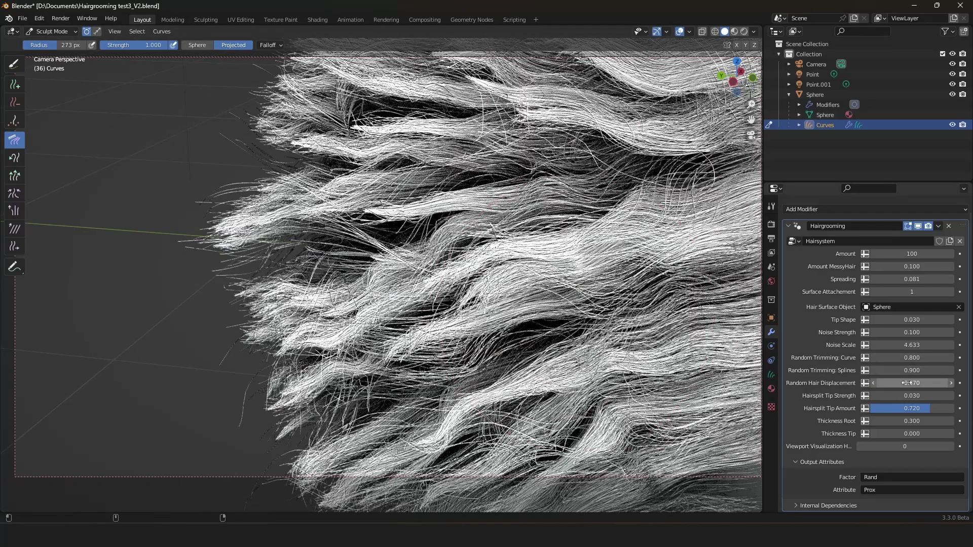
drag(906, 383, 876, 383)
Test different Hairsplit Tip Strength and Hairsplit Tip Amount values on a close-up of the hair tips
scroll(553, 354, up, 5)
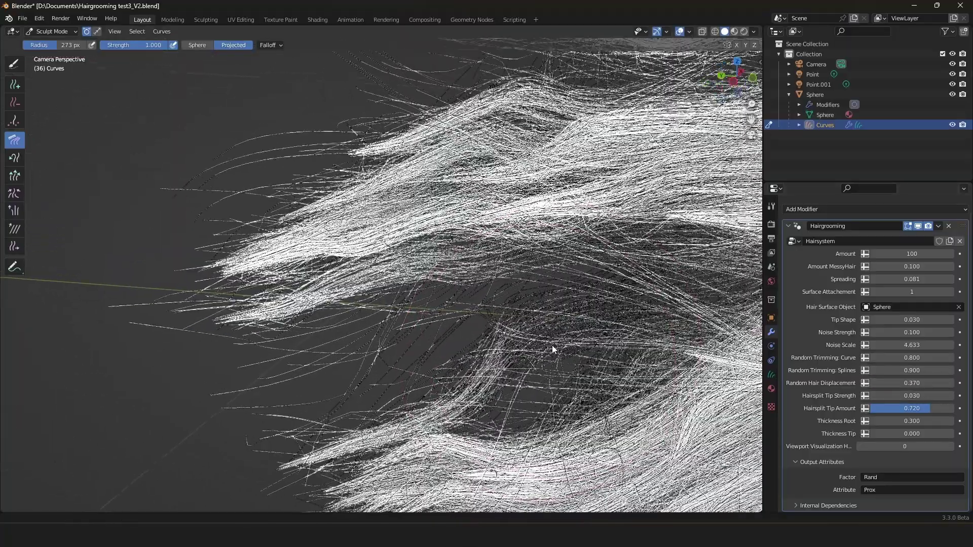
shift+middle_drag(552, 345, 547, 348)
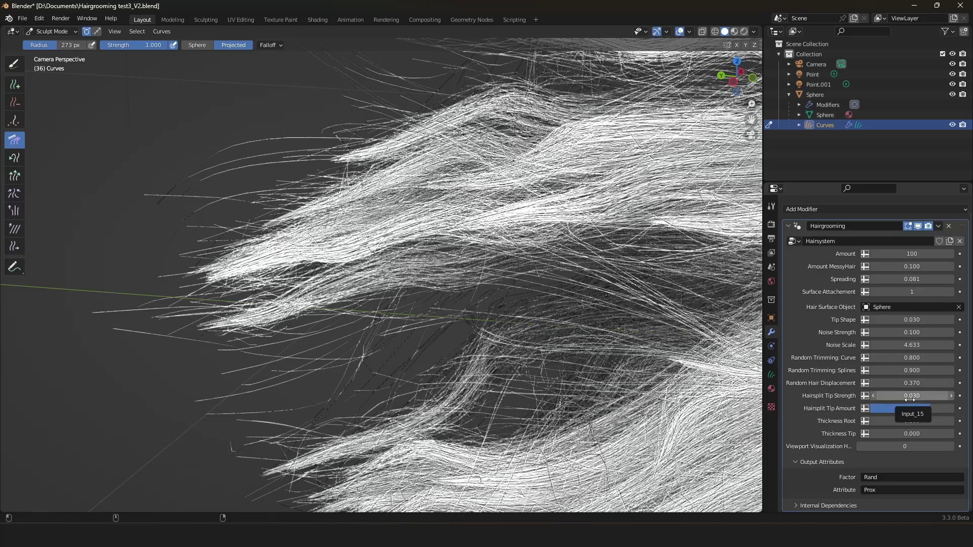
drag(909, 399, 935, 409)
Try a Thickness Root of about 0.556 on the hair and discard the change
scroll(642, 350, down, 9)
shift+middle_drag(642, 350, 458, 350)
scroll(457, 351, up, 2)
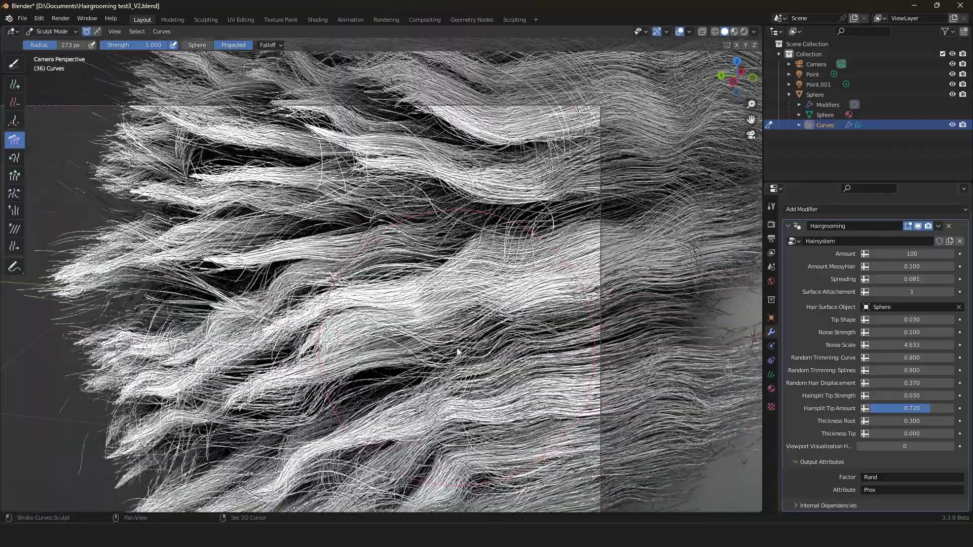
scroll(457, 351, up, 1)
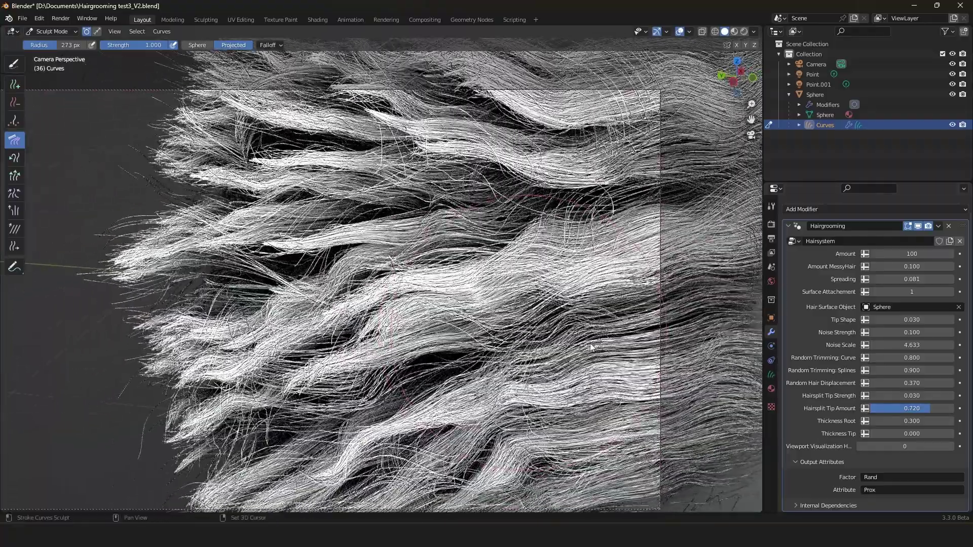
drag(907, 421, 914, 421)
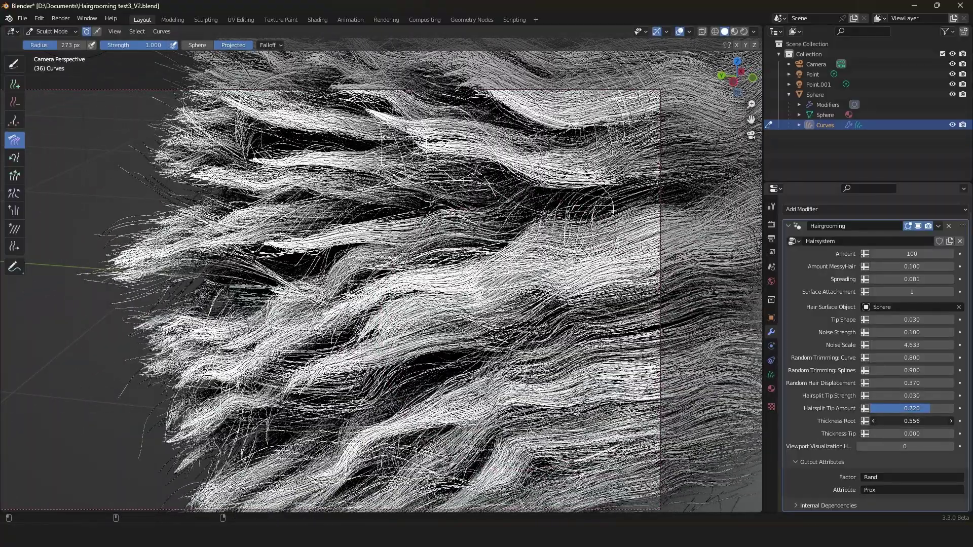
right_click(931, 419)
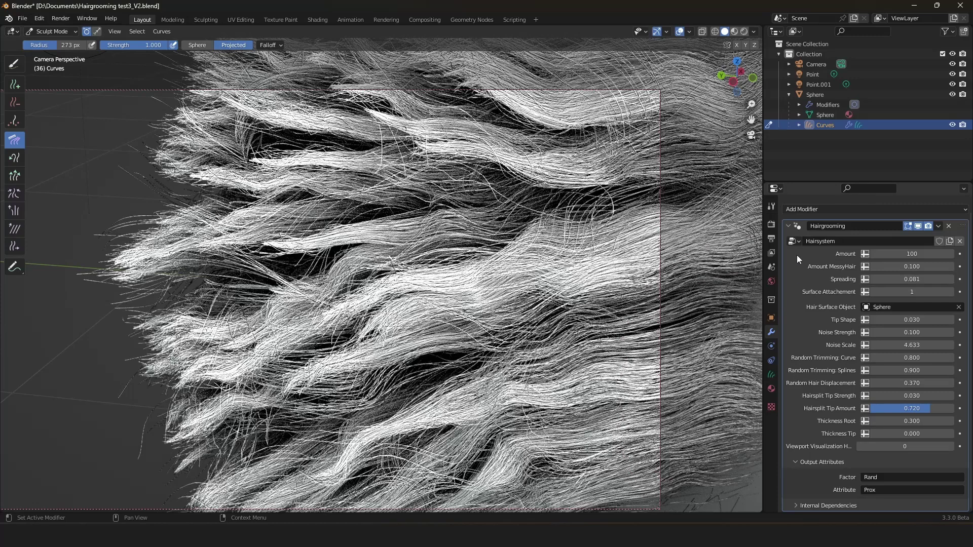
Set the viewport display shape of curves to Strip in the render settings
click(770, 224)
scroll(822, 319, down, 15)
scroll(828, 371, down, 3)
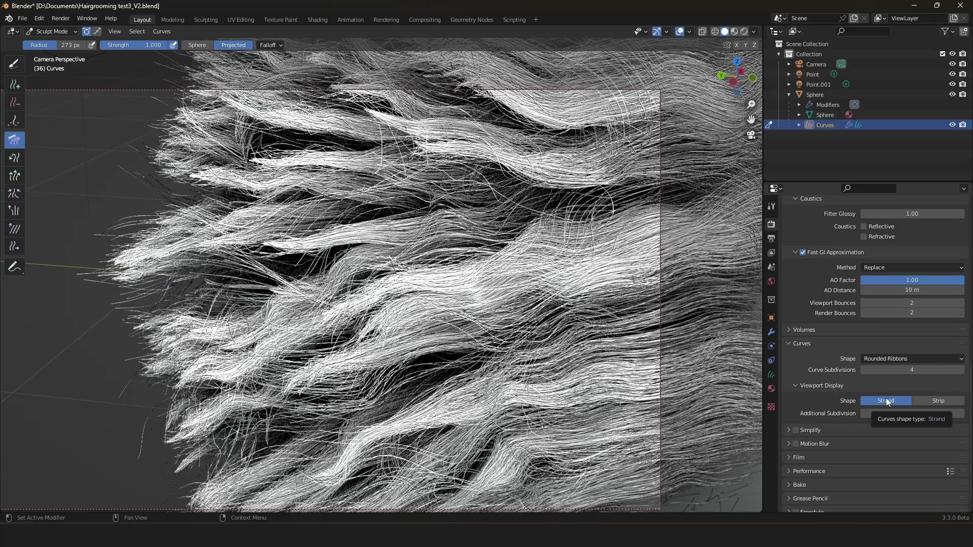
click(939, 401)
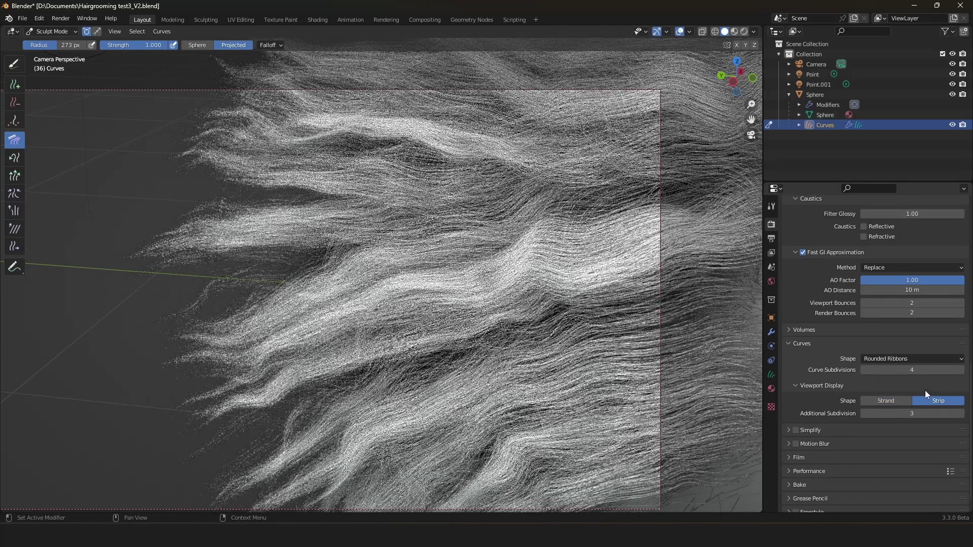
scroll(532, 269, up, 1)
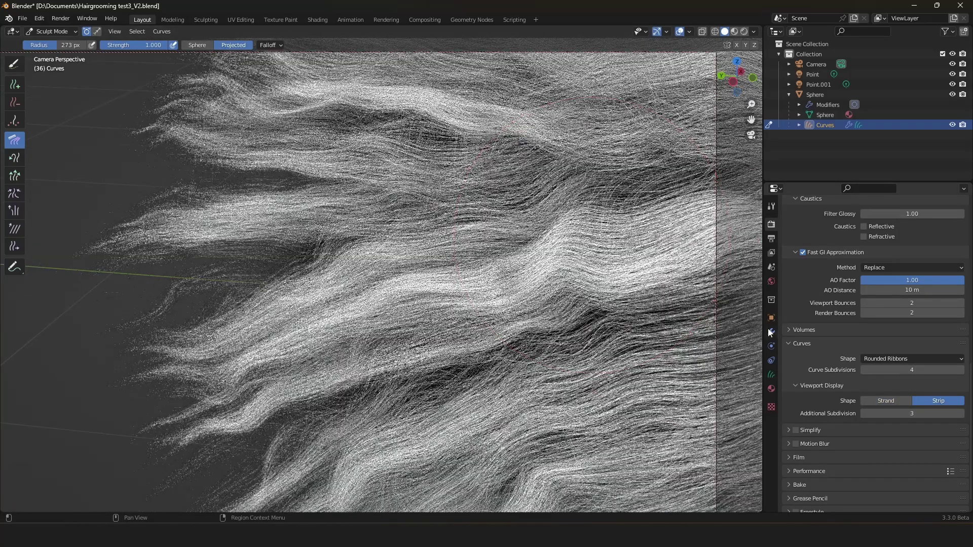
Return to the Hairgrooming modifier's settings and try a different hair thickness value, discarding the change
click(769, 330)
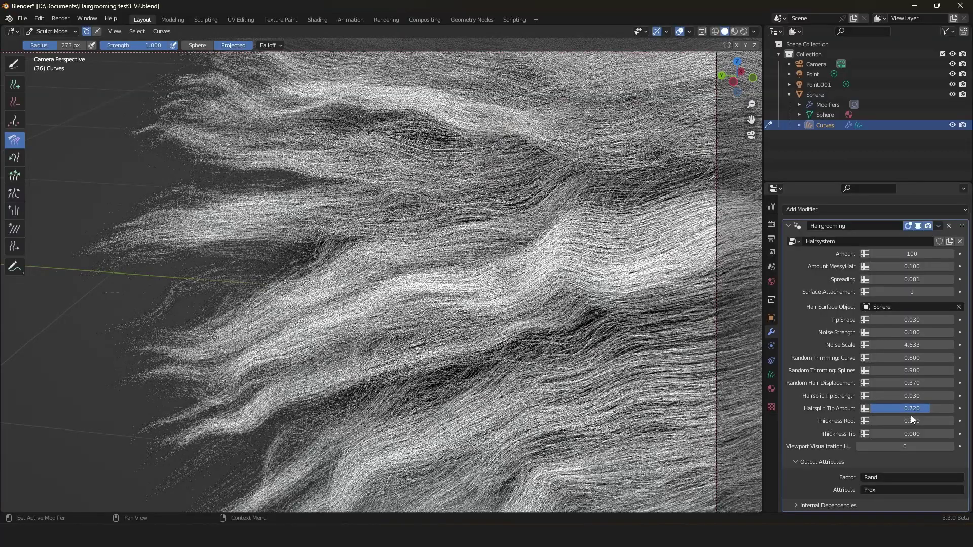
drag(911, 419, 962, 434)
right_click(909, 434)
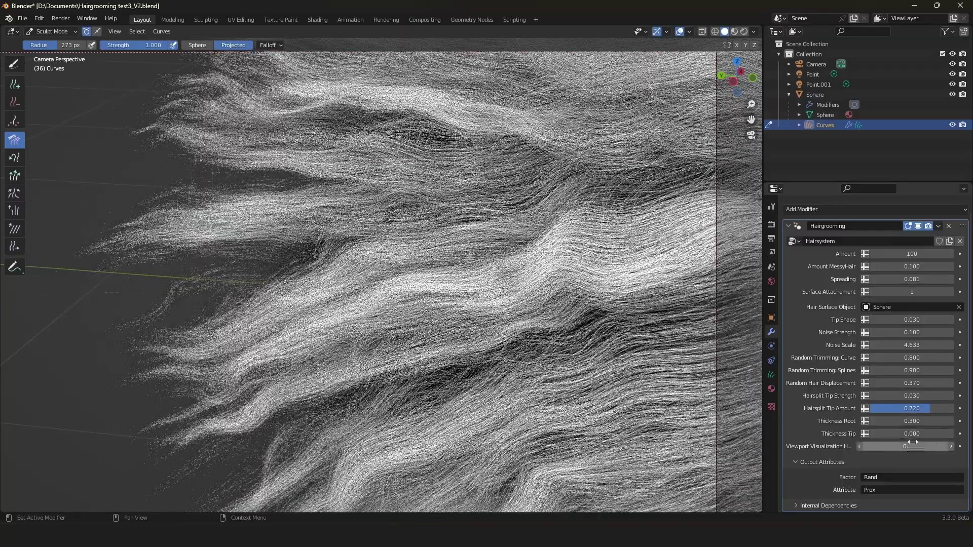
Set the Hairgrooming modifier's Viewport Visualization option to 1 to display the guide curves over the hair
scroll(452, 339, down, 2)
shift+middle_drag(452, 338, 496, 321)
scroll(497, 320, up, 1)
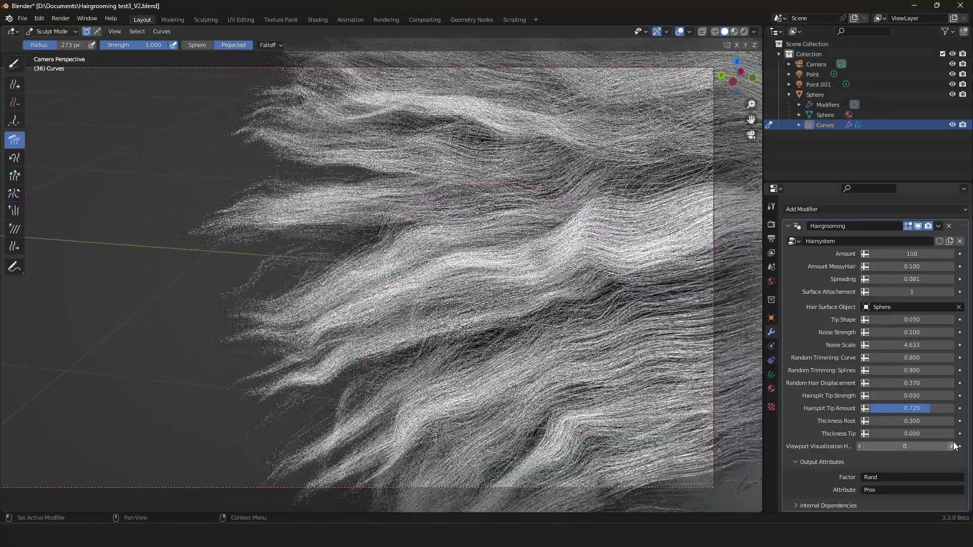
click(951, 446)
scroll(496, 283, down, 2)
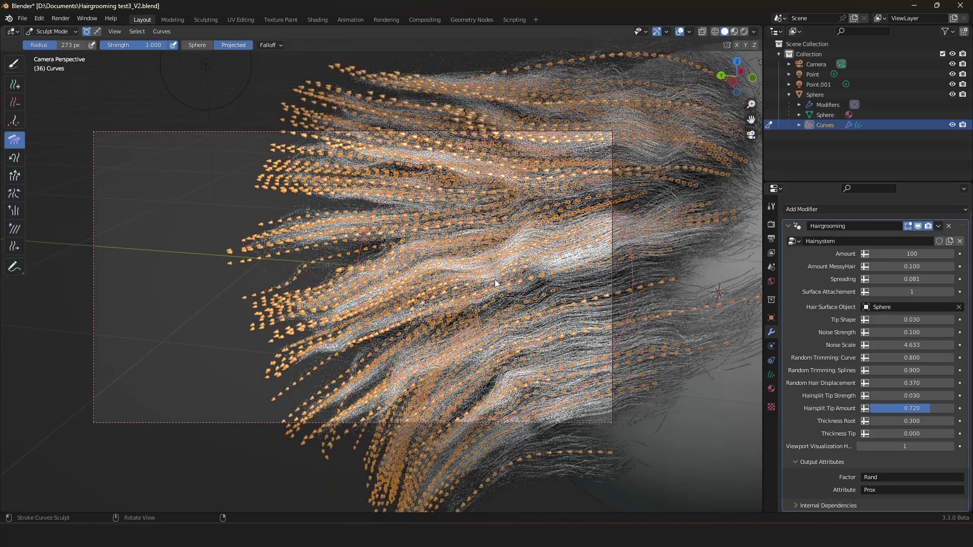
scroll(496, 282, up, 3)
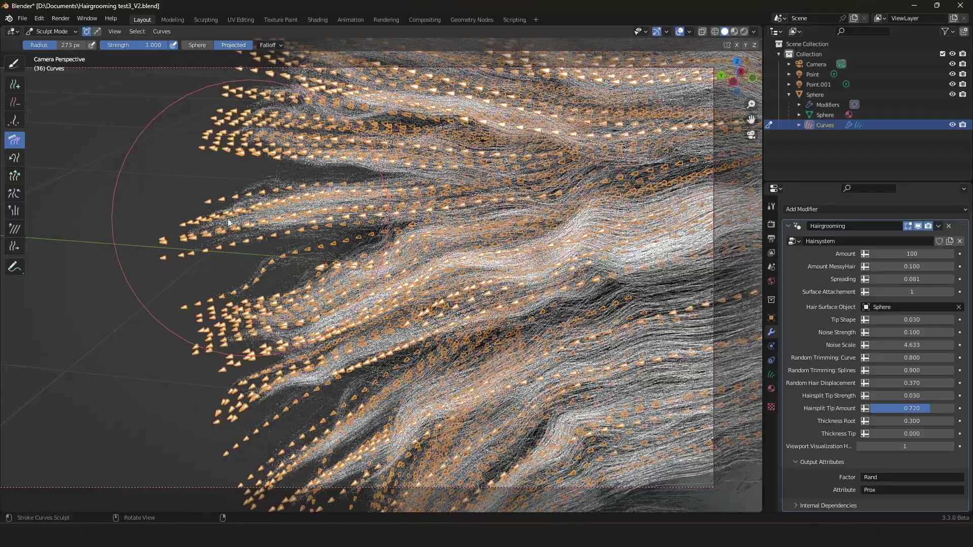
Comb the guide hair tips in the camera view with an upward stroke and a downward stroke
drag(228, 223, 167, 208)
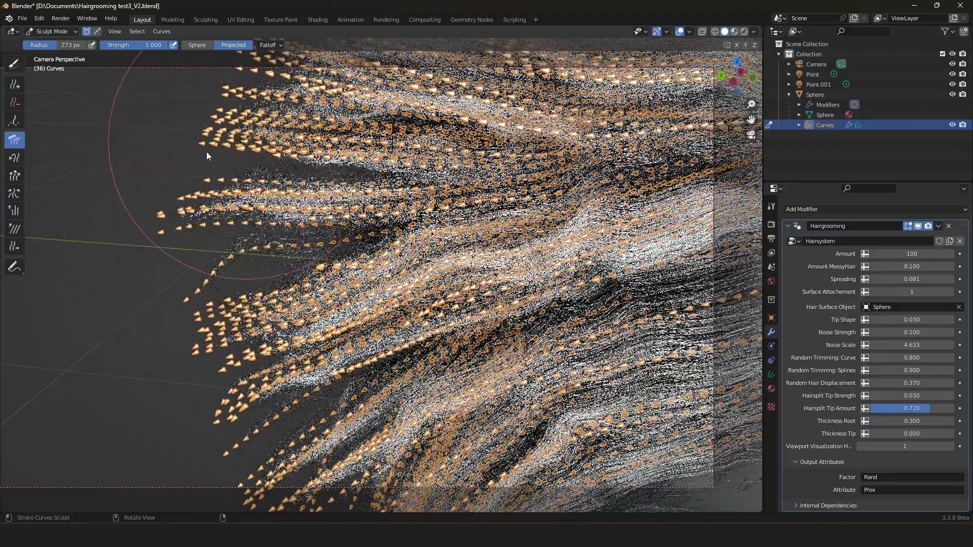
drag(202, 157, 215, 276)
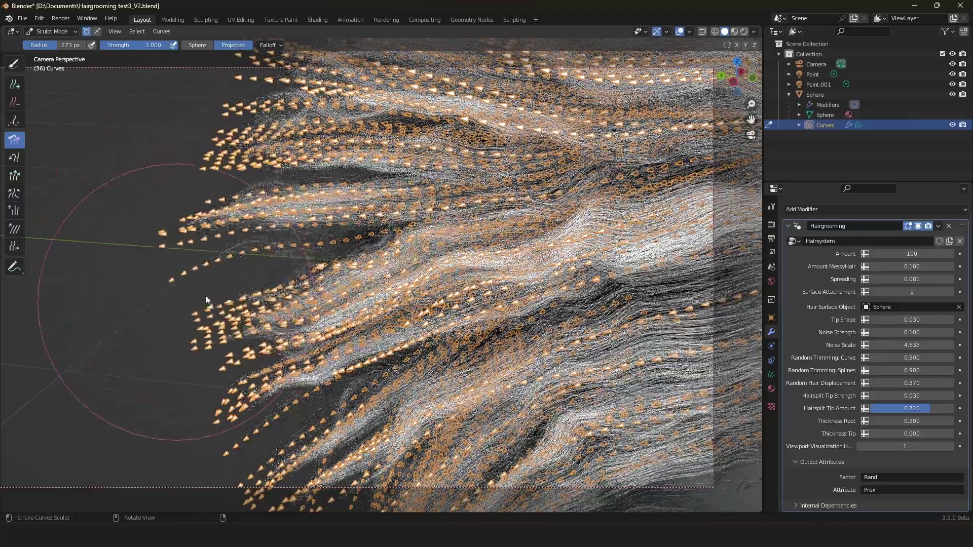
scroll(309, 293, up, 3)
scroll(309, 293, down, 3)
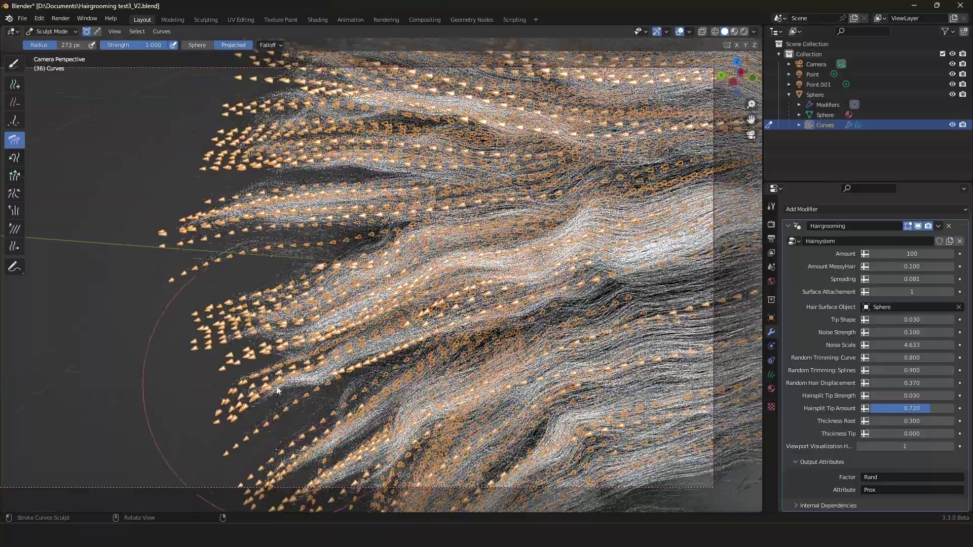
Comb the hair tips outward with two strokes from another viewing angle and return to the camera view
scroll(270, 350, down, 3)
middle_drag(270, 349, 271, 373)
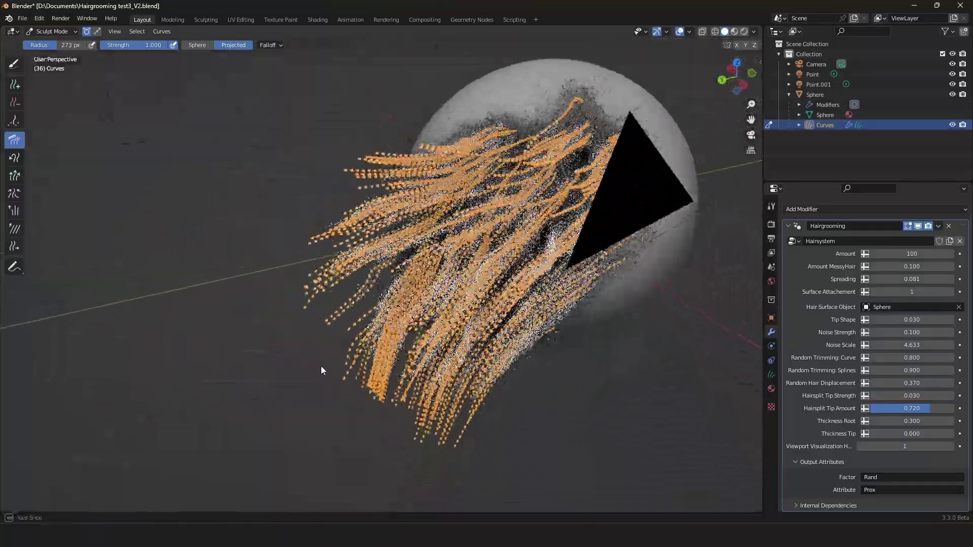
scroll(272, 373, up, 2)
scroll(272, 373, down, 1)
middle_drag(305, 327, 310, 359)
drag(336, 231, 306, 170)
drag(316, 226, 185, 256)
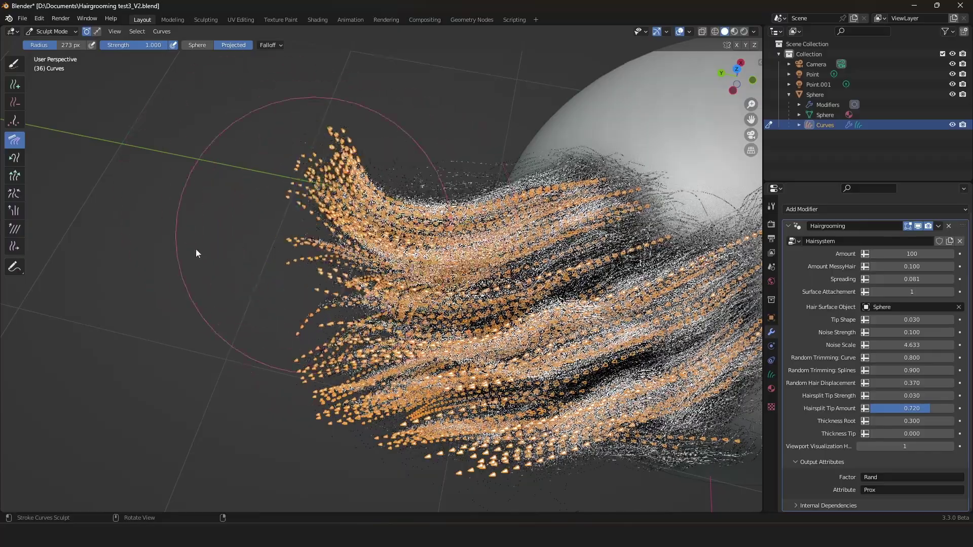
key(KP_0)
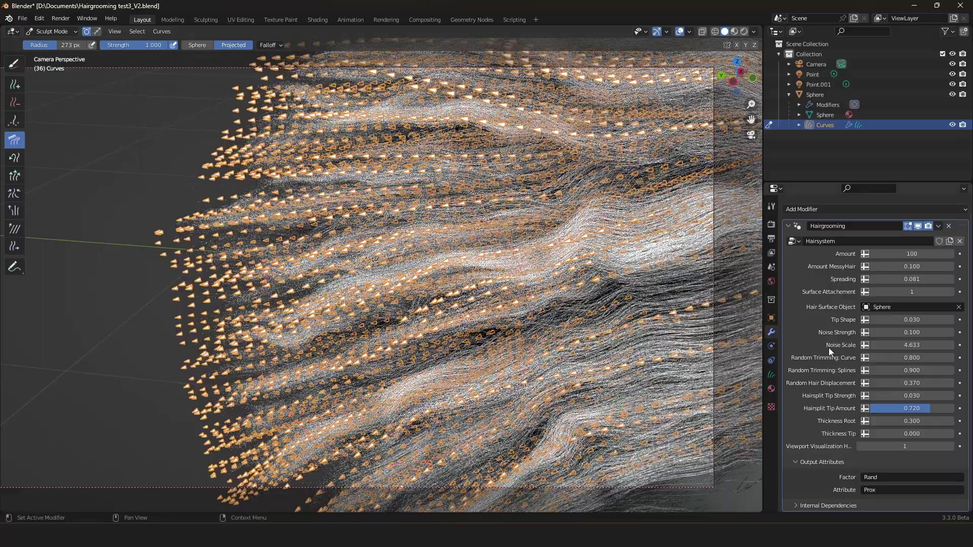
Inspect the combed guide curves and set the modifier's Viewport Visualization option to 0 to hide them
scroll(835, 407, up, 1)
scroll(243, 335, up, 3)
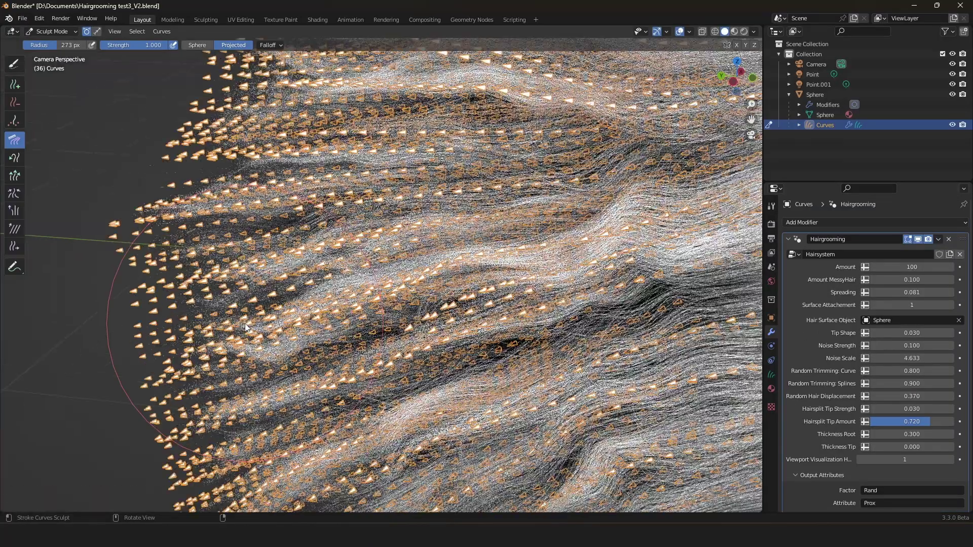
scroll(247, 292, down, 3)
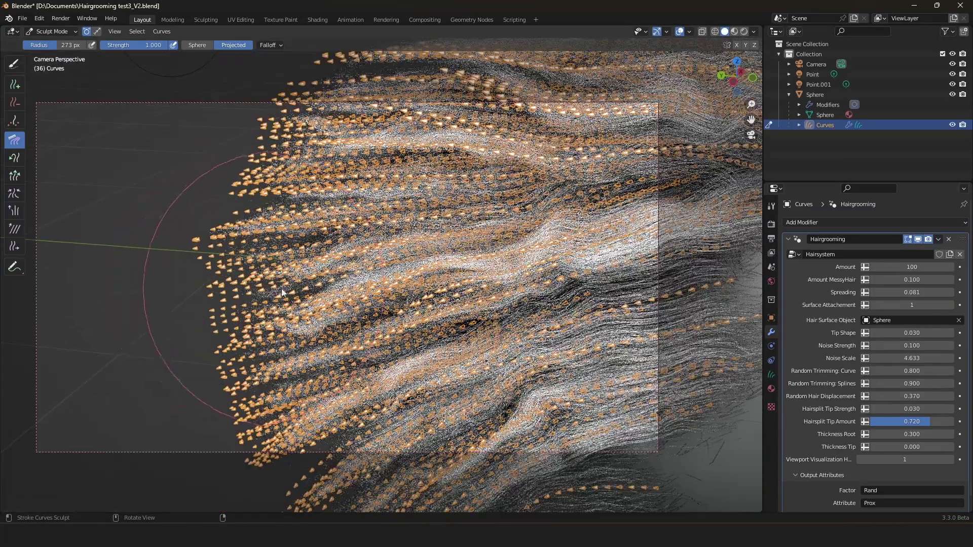
scroll(283, 292, up, 3)
scroll(284, 292, down, 4)
scroll(283, 293, up, 2)
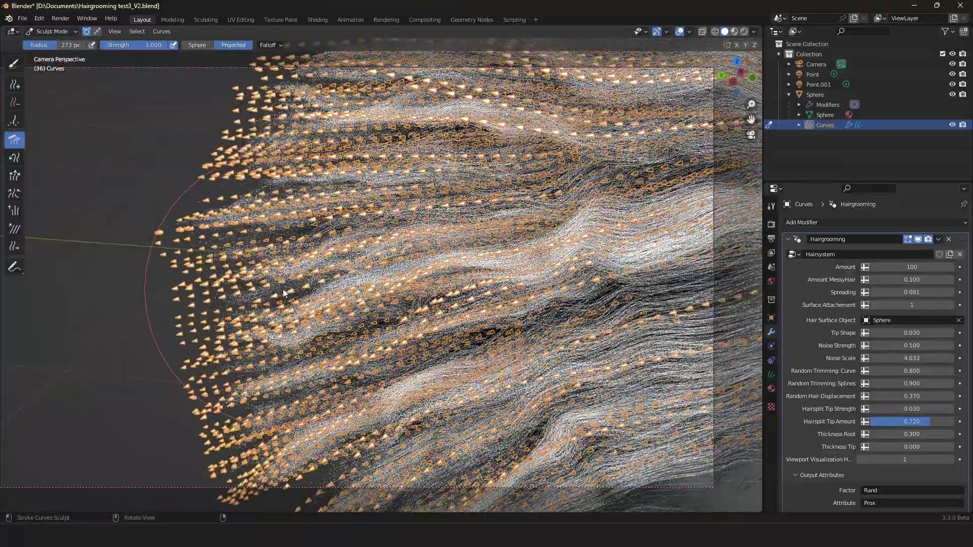
shift+middle_drag(284, 293, 340, 293)
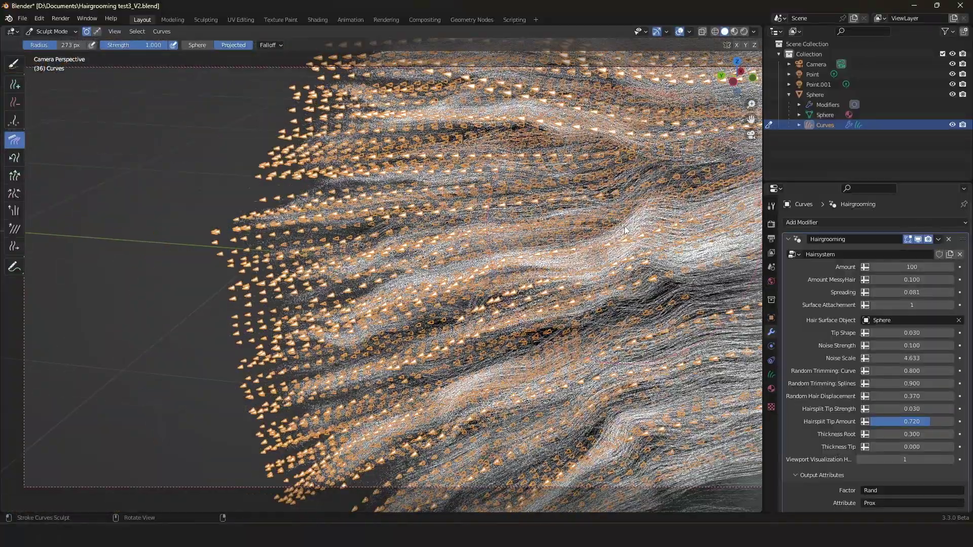
click(860, 459)
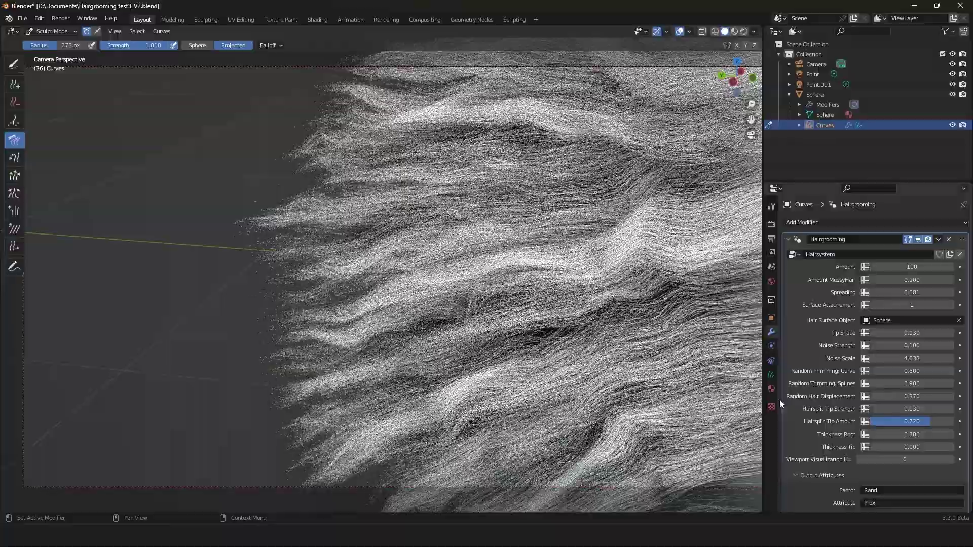
Examine the combed hair strands up close and from a distance in the camera view
scroll(549, 287, up, 8)
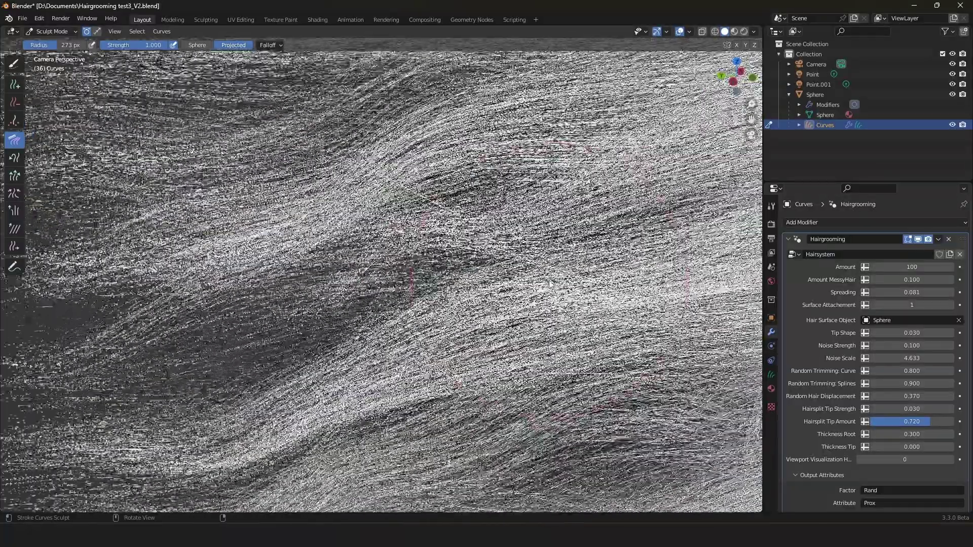
scroll(549, 288, down, 5)
scroll(550, 287, down, 3)
scroll(550, 287, up, 1)
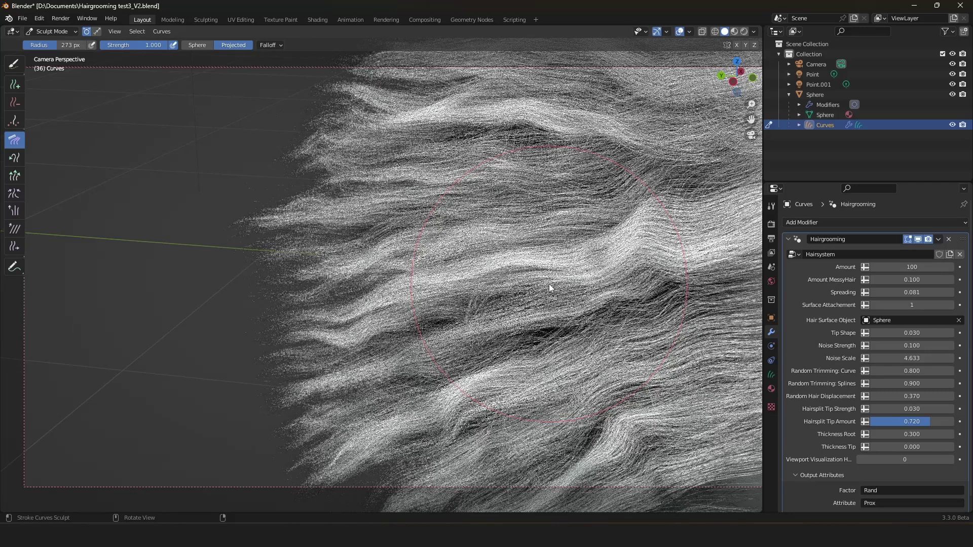
scroll(549, 318, down, 1)
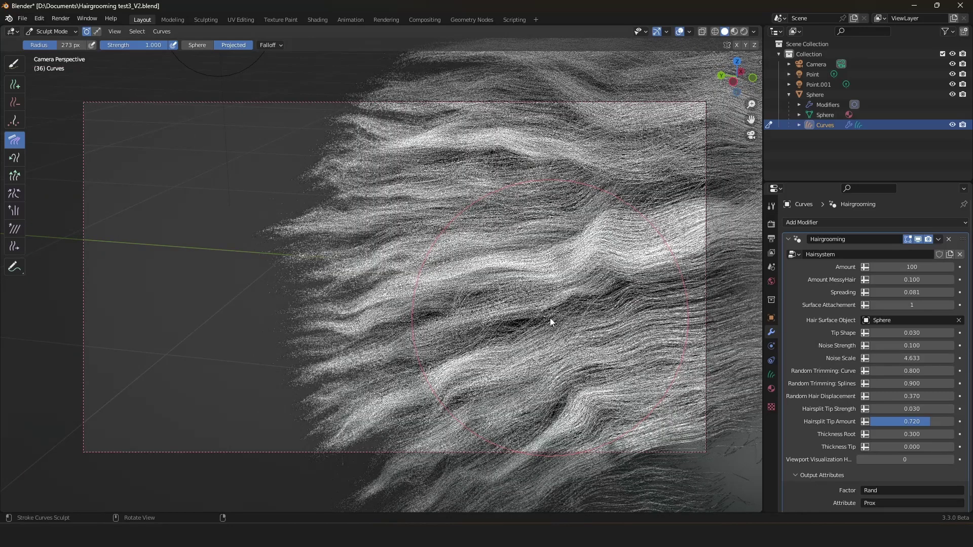
scroll(485, 286, up, 1)
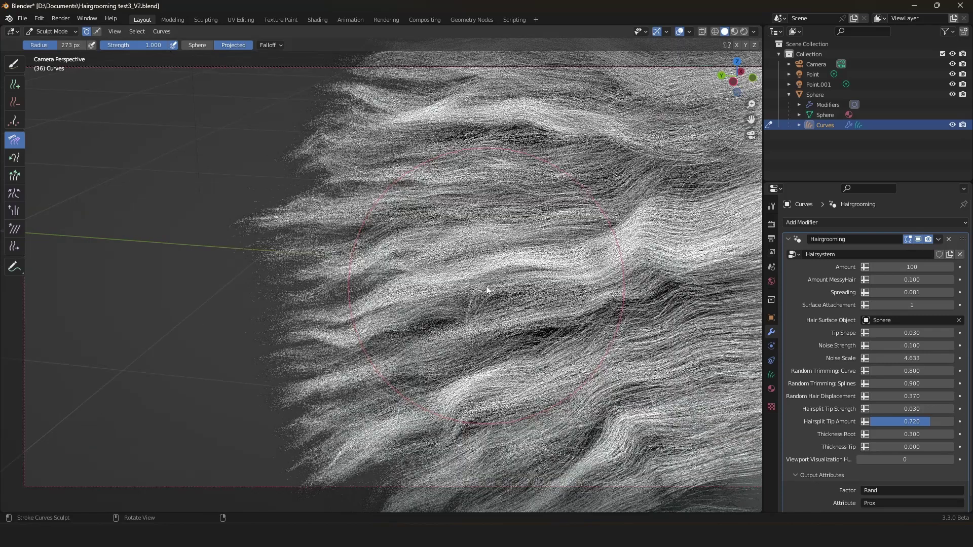